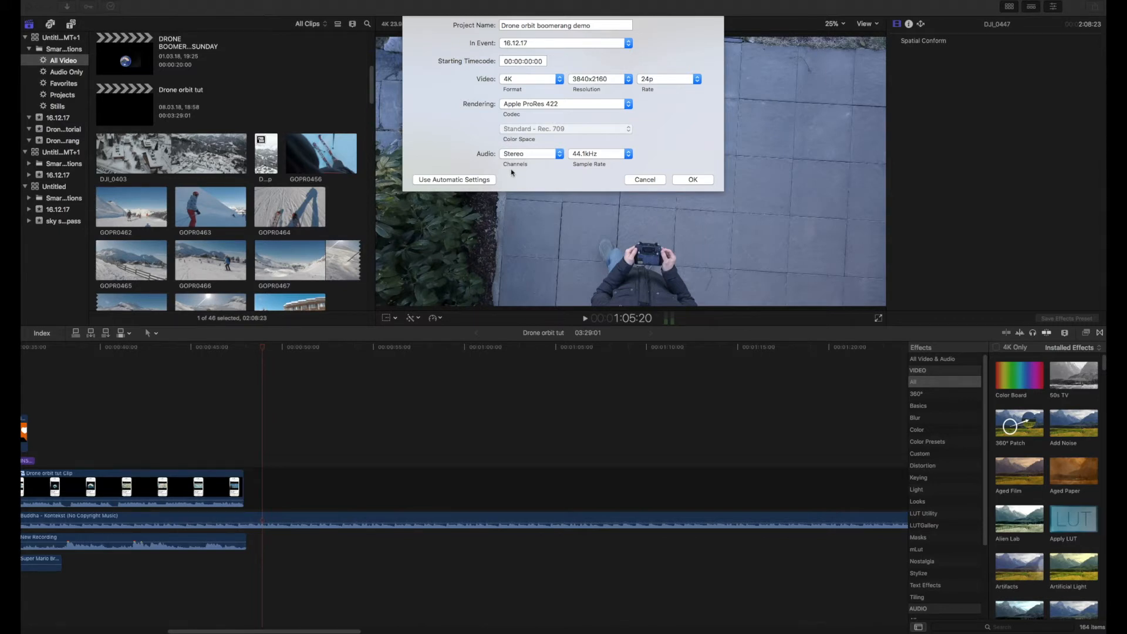
# - Set the new project's video format to Custom with a 640 x 360 resolution and a 24p frame rate
pyautogui.click(558, 79)
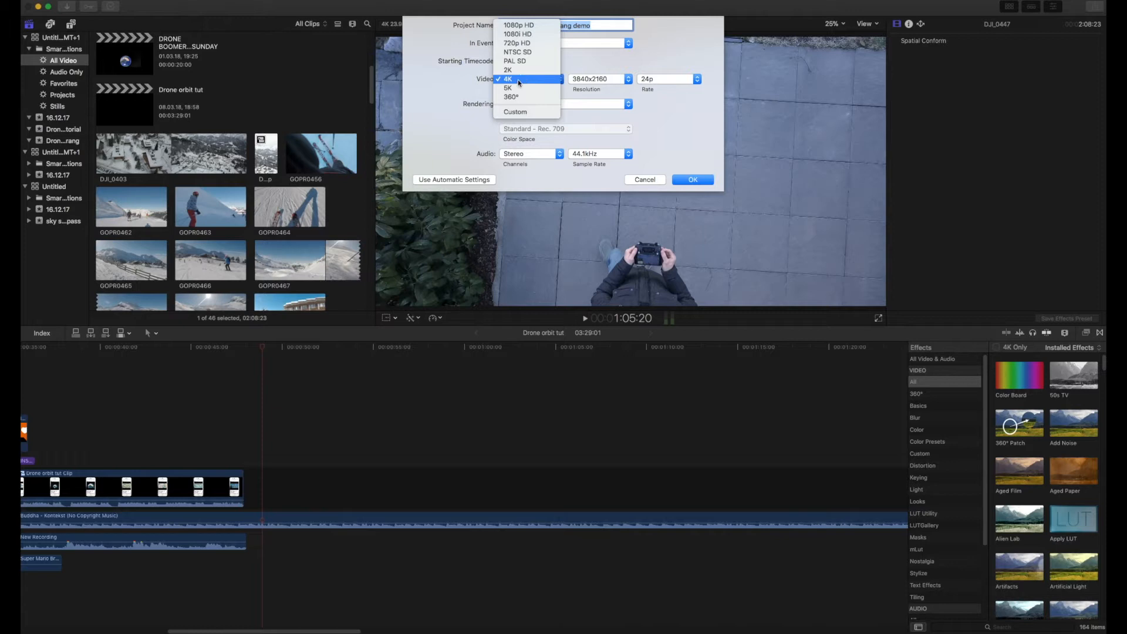
pyautogui.click(517, 113)
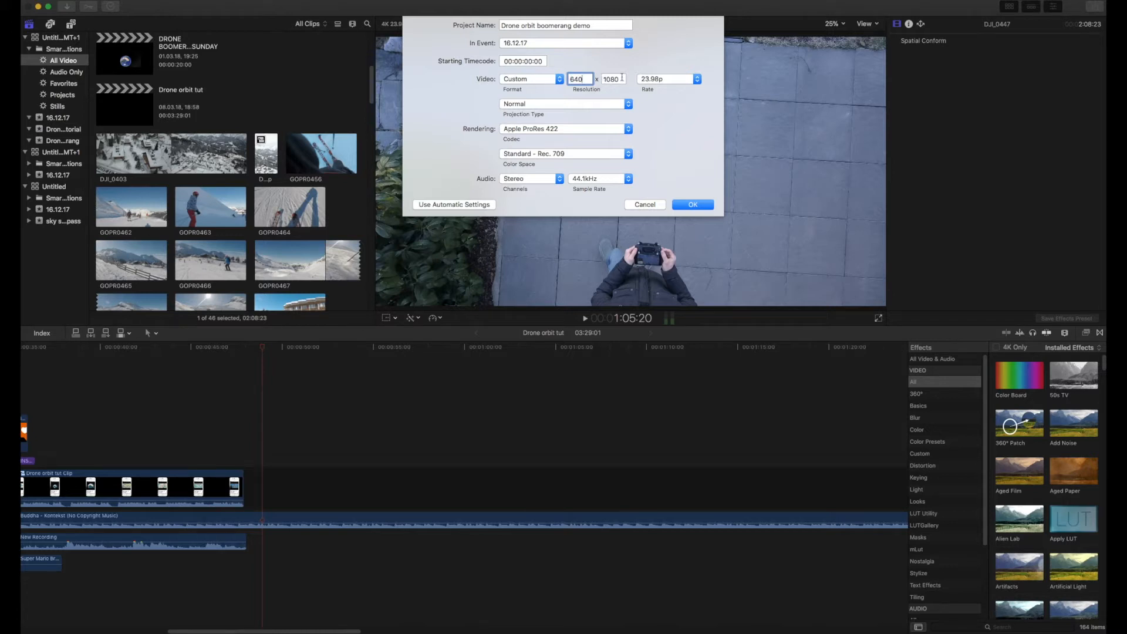
pyautogui.press('Tab')
pyautogui.click(695, 79)
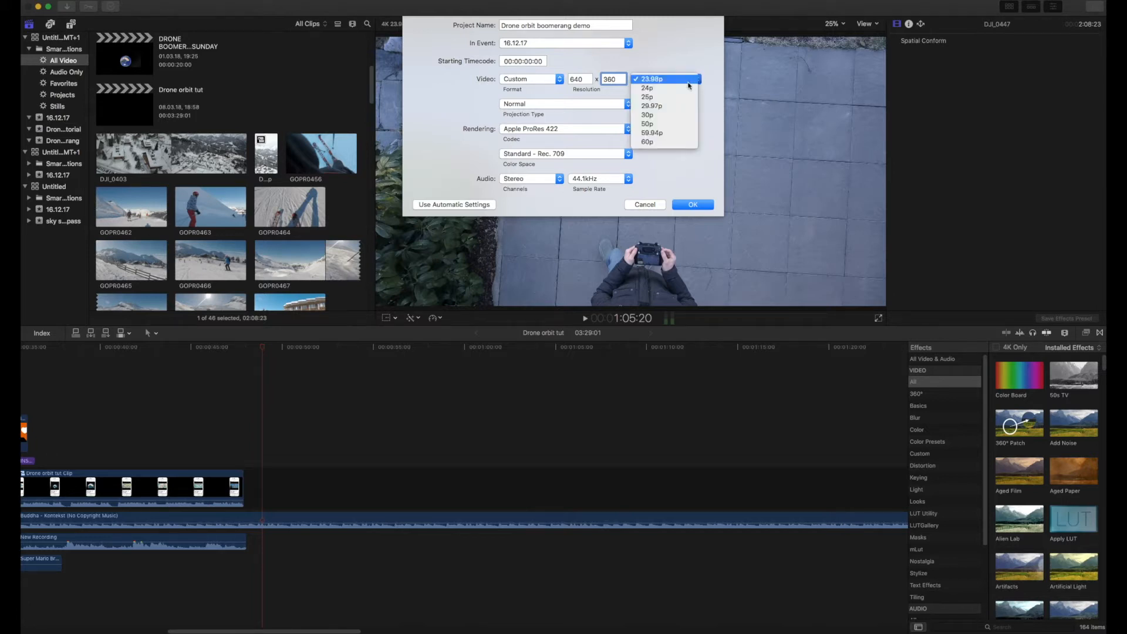
pyautogui.click(659, 88)
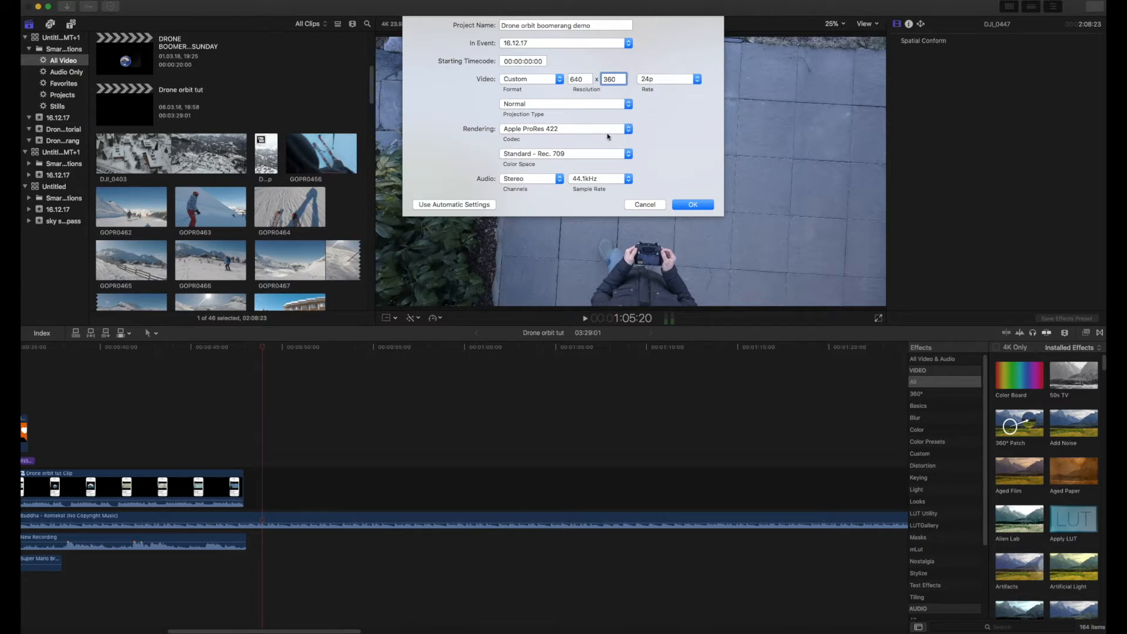
# - Keep the Normal projection type and Apple ProRes 422 codec, and create the project
pyautogui.click(557, 107)
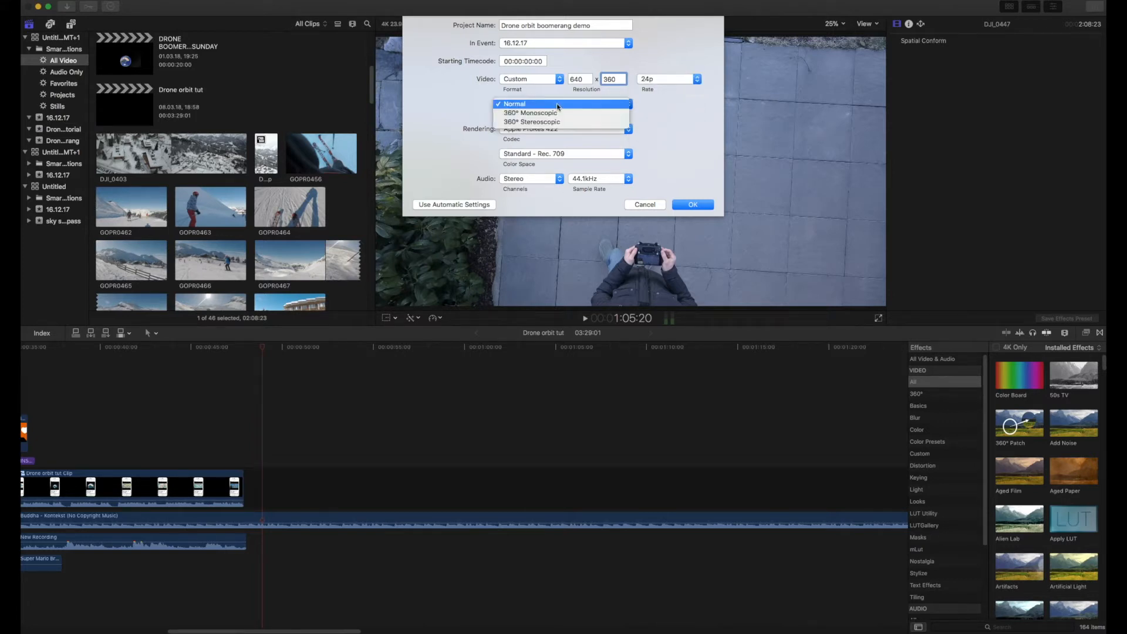
pyautogui.click(556, 107)
pyautogui.click(556, 130)
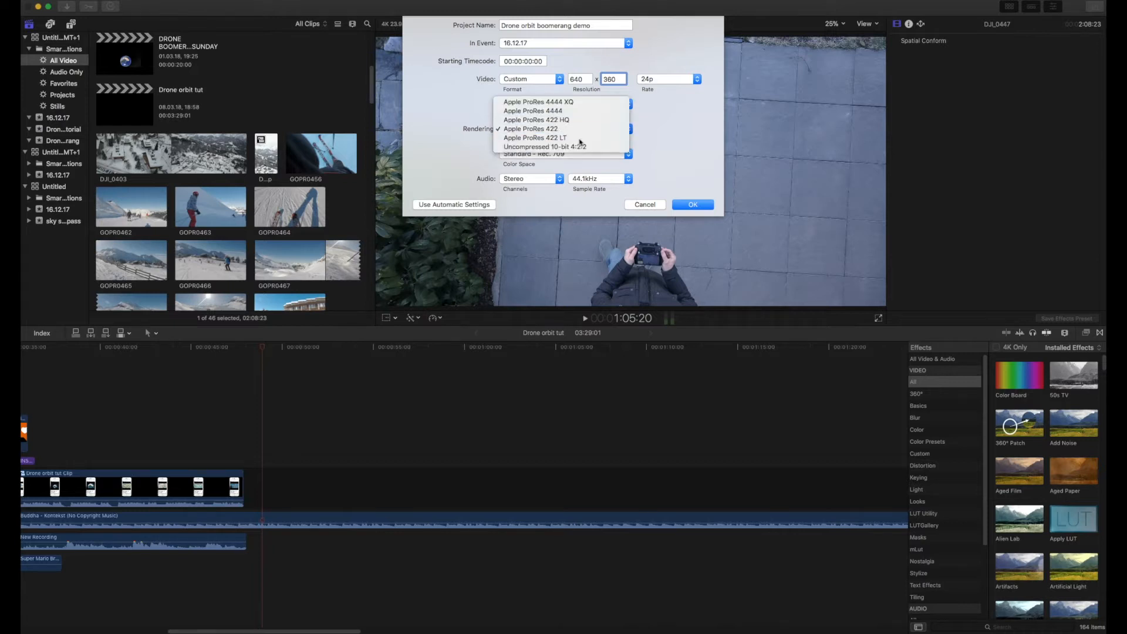
pyautogui.click(590, 160)
pyautogui.click(694, 205)
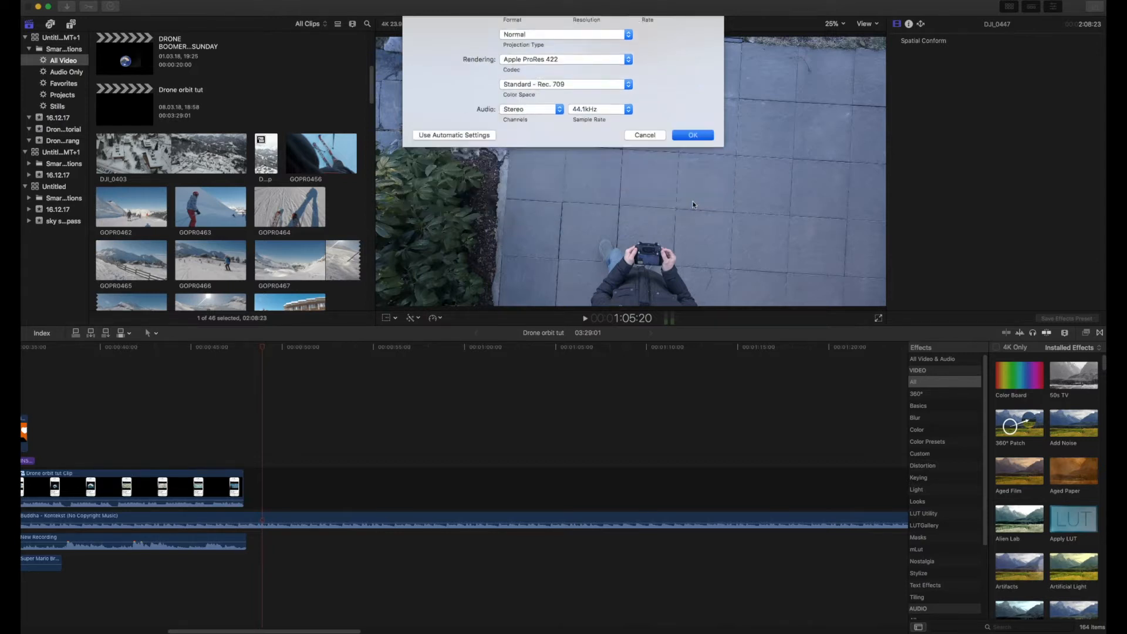
# - Find the DJI_0447 drone clip among the event footage and add it to the empty timeline
pyautogui.scroll(-5, 267, 181)
pyautogui.scroll(-10, 268, 181)
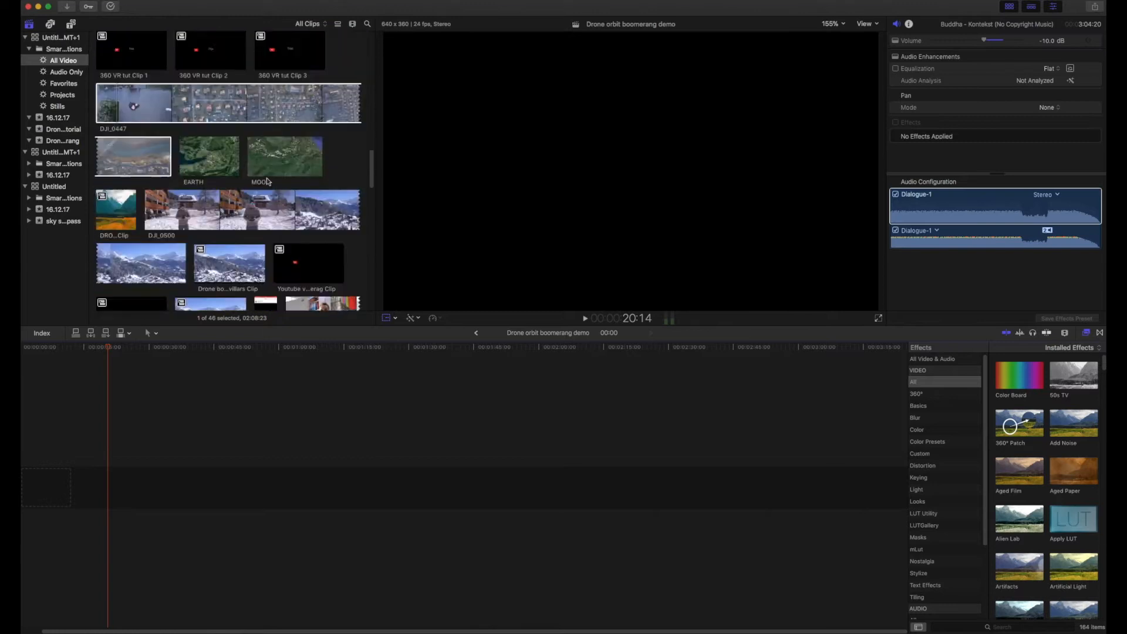
pyautogui.scroll(5, 268, 181)
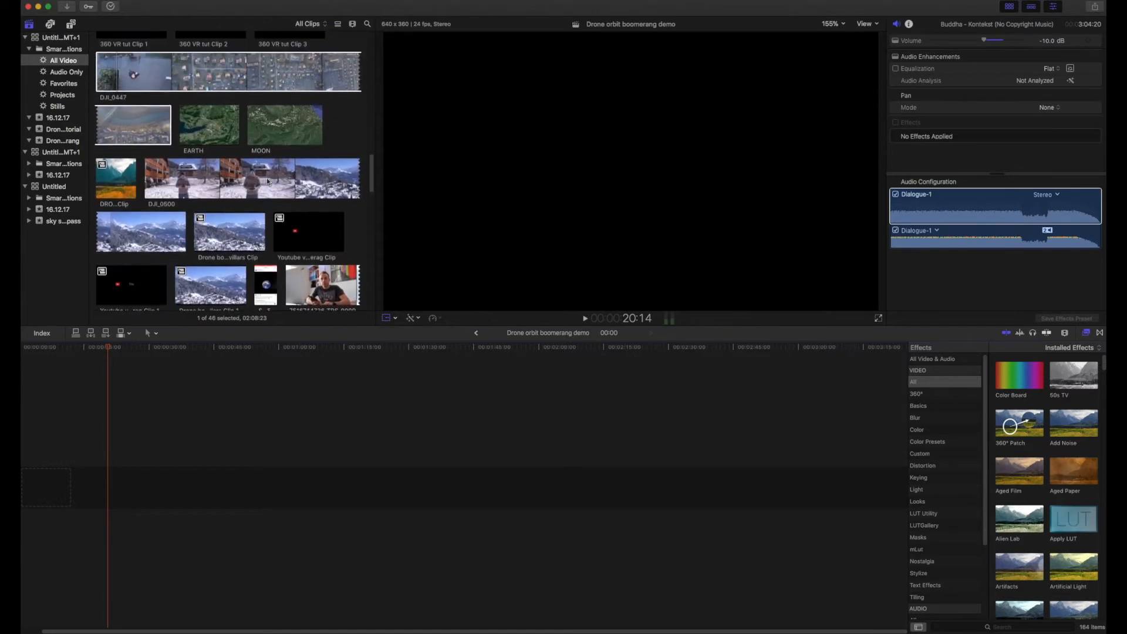
pyautogui.click(365, 215)
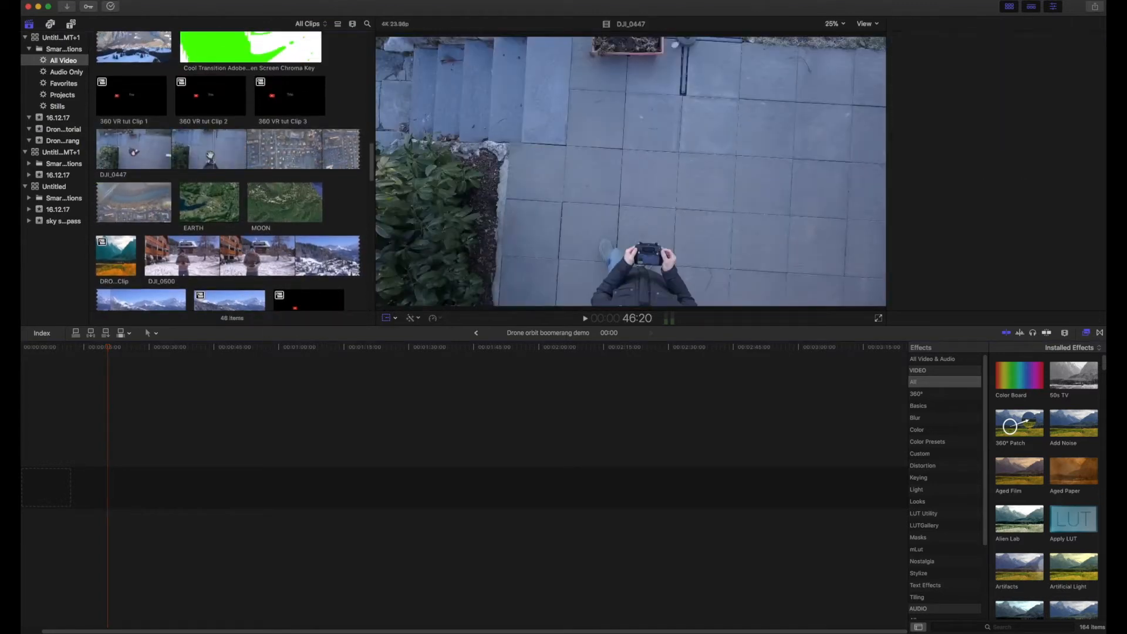
pyautogui.moveTo(161, 151); pyautogui.dragTo(141, 472)
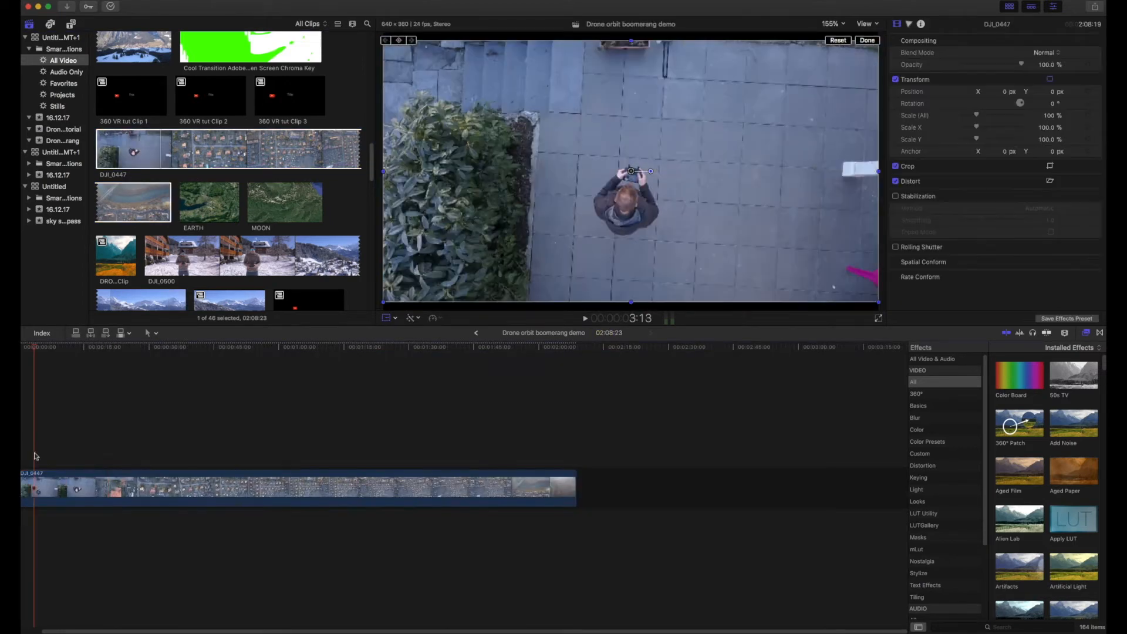
# - Skim and play the DJI_0447 clip to examine where the drone's ascent starts and ends
pyautogui.click(69, 461)
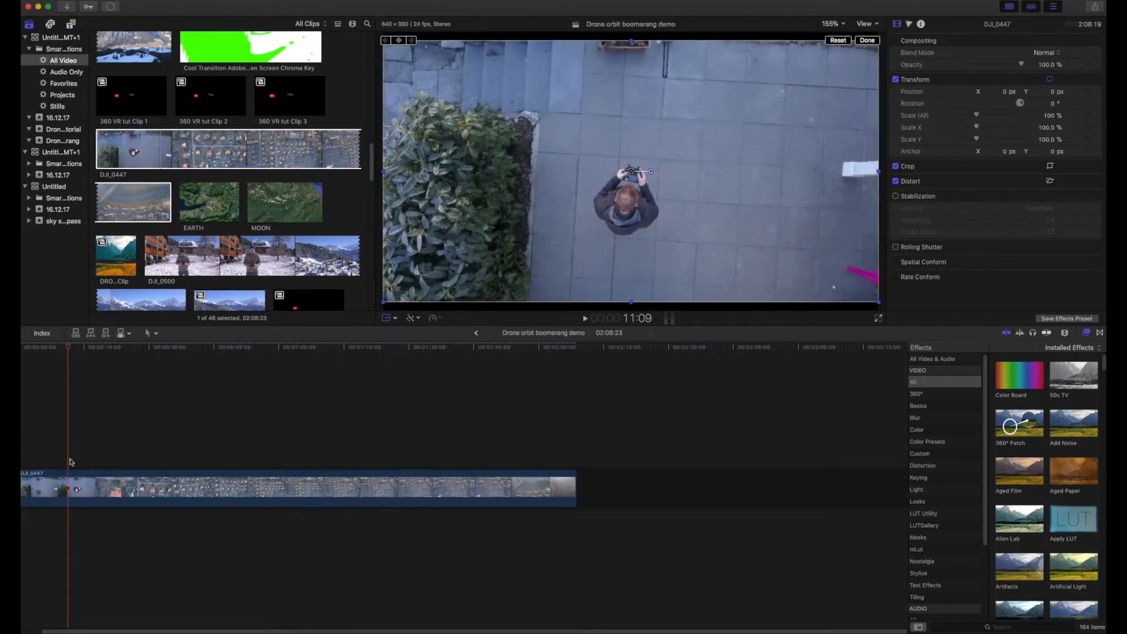
pyautogui.click(92, 462)
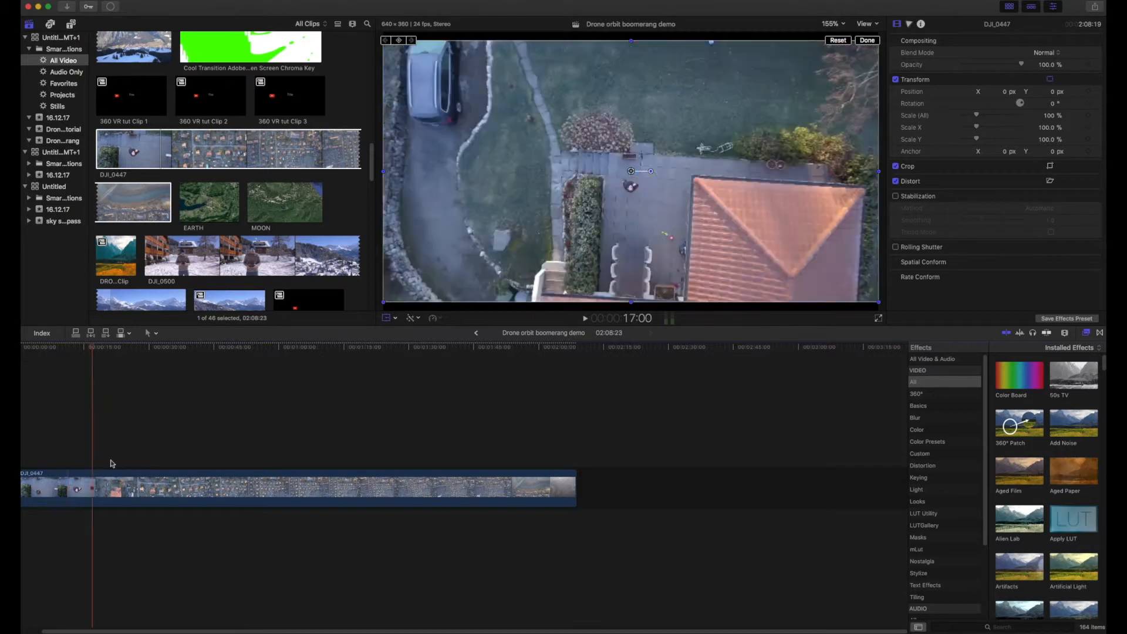
pyautogui.click(125, 464)
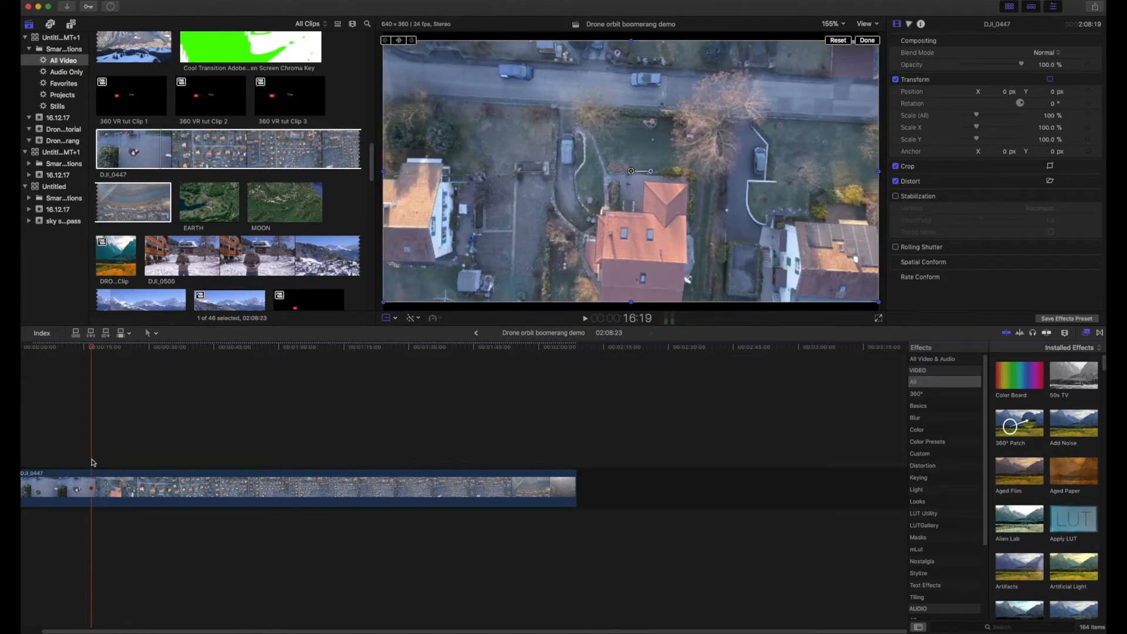
pyautogui.click(90, 461)
pyautogui.click(71, 463)
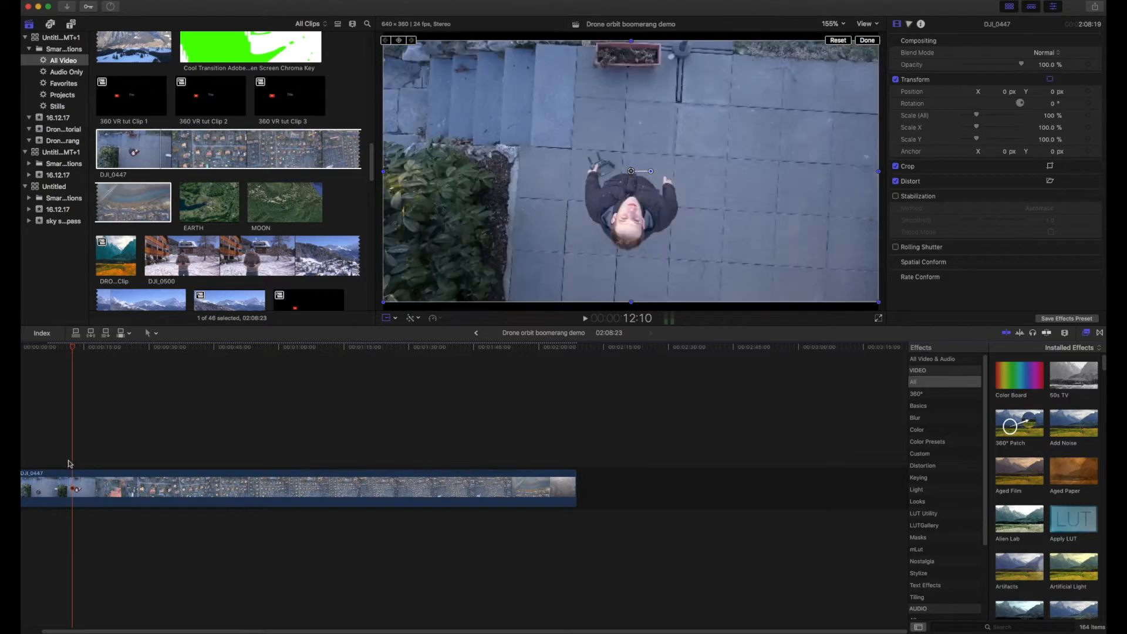
pyautogui.click(62, 464)
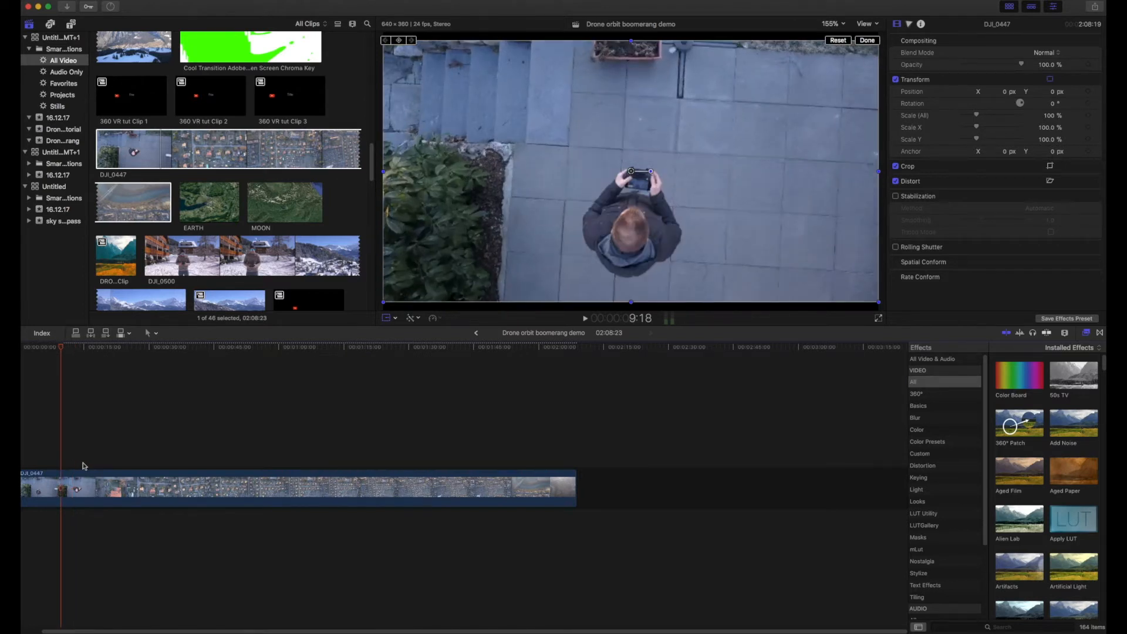
pyautogui.click(84, 466)
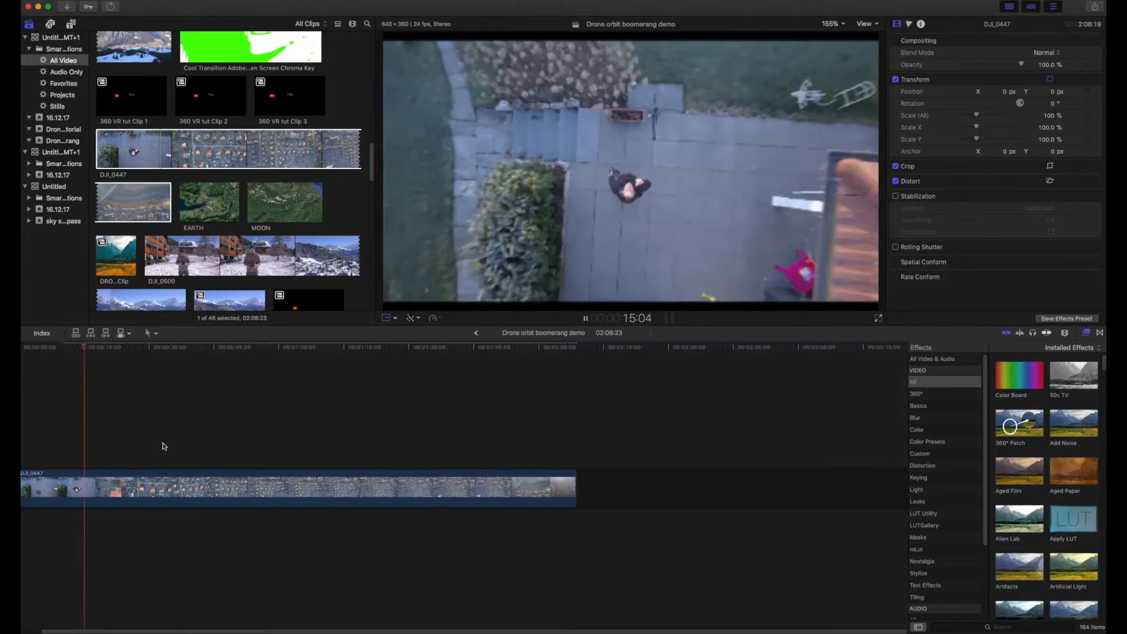
pyautogui.press('space')
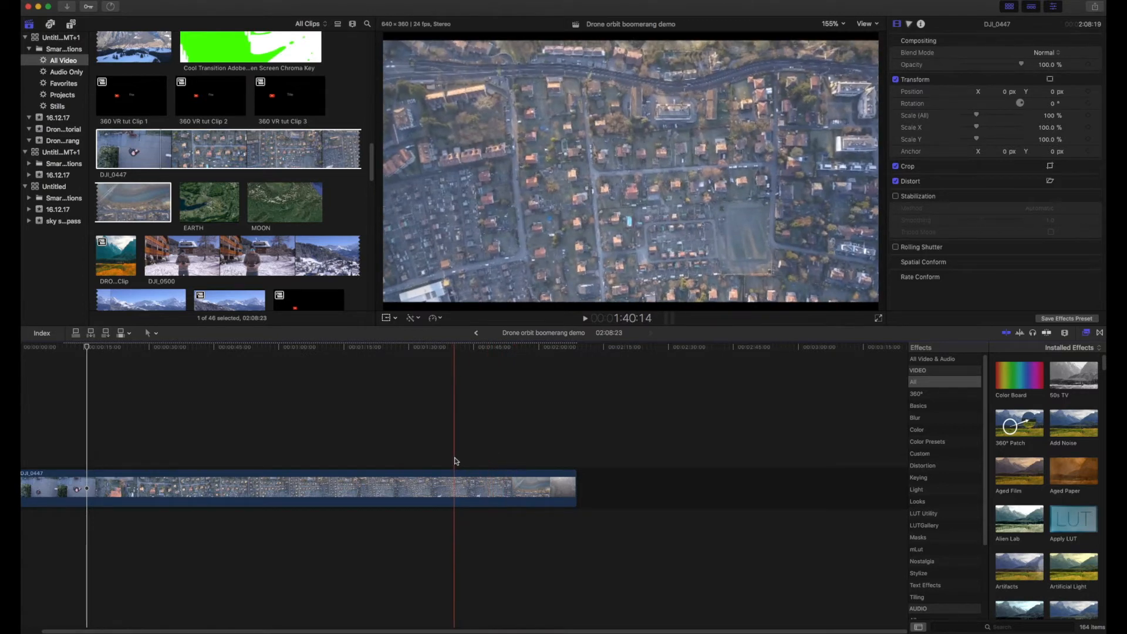
pyautogui.click(448, 461)
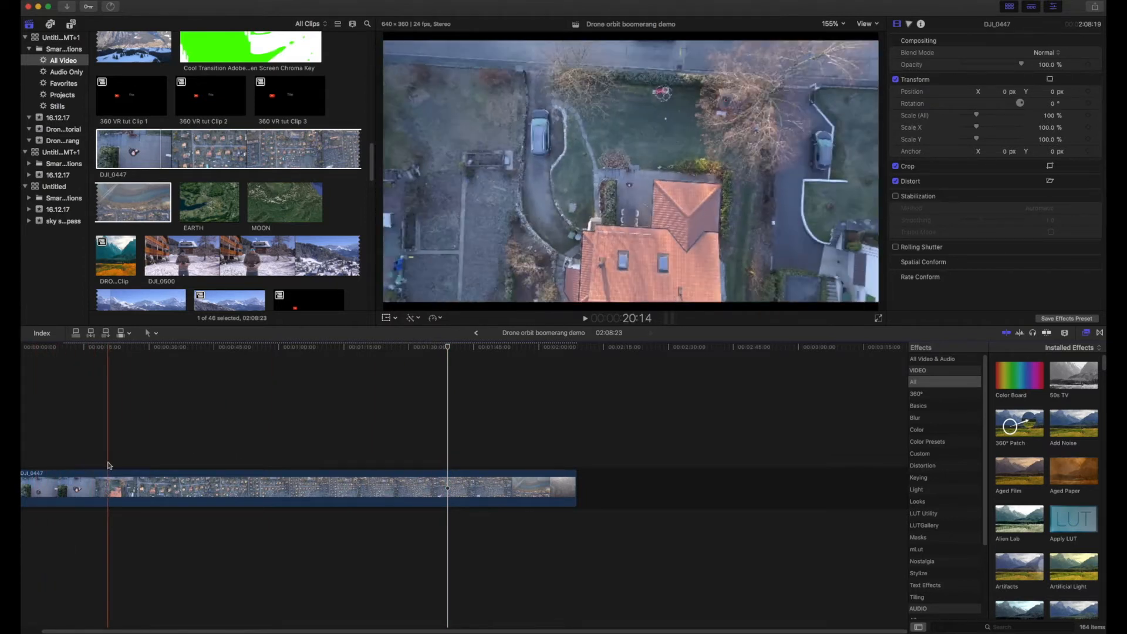
# - Split the DJI_0447 clip at about 13:08, just before the drone rises, and delete the part before the cut
pyautogui.click(78, 467)
pyautogui.click(77, 477)
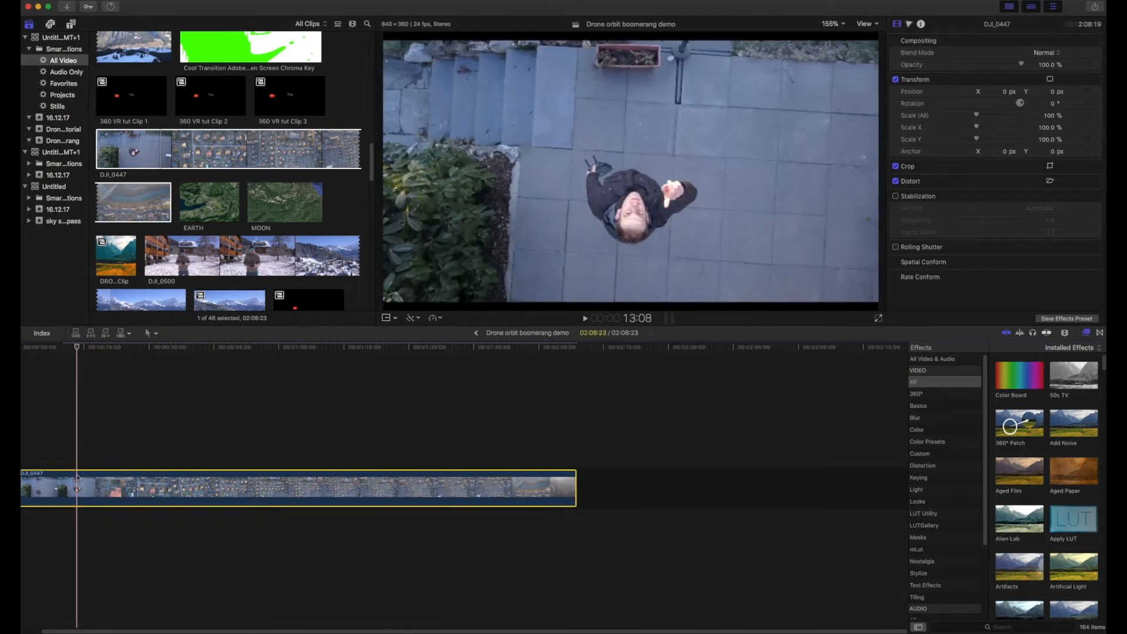
pyautogui.press('super+b')
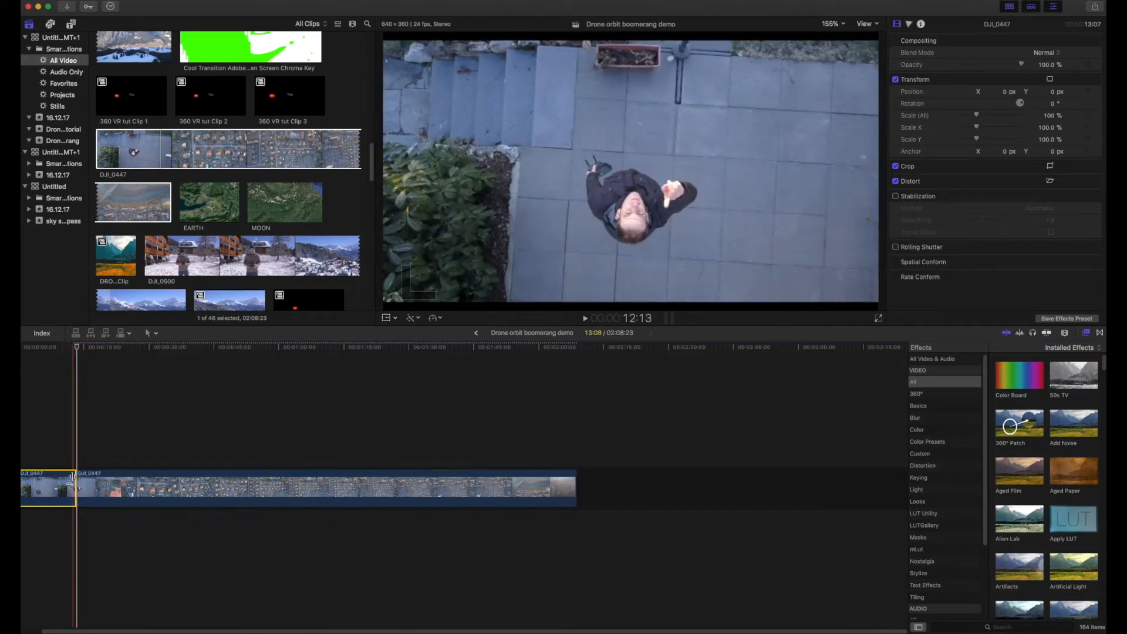
pyautogui.press('Delete')
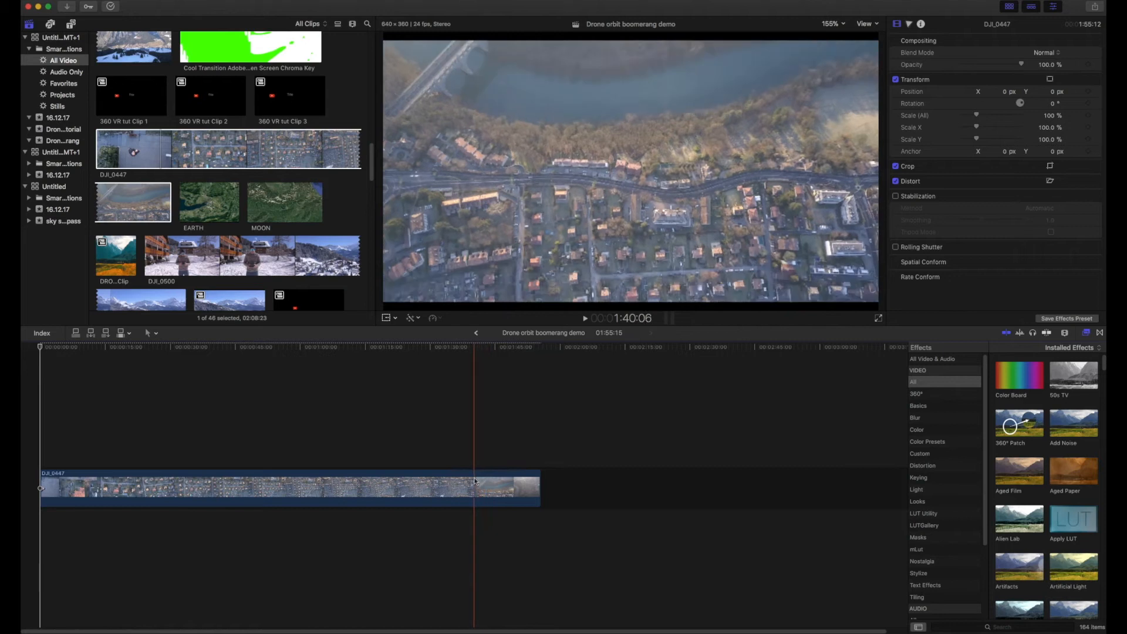
# - Split the trimmed clip at about 1:29:10, near the end of the ascent, and delete the part after the cut
pyautogui.click(428, 481)
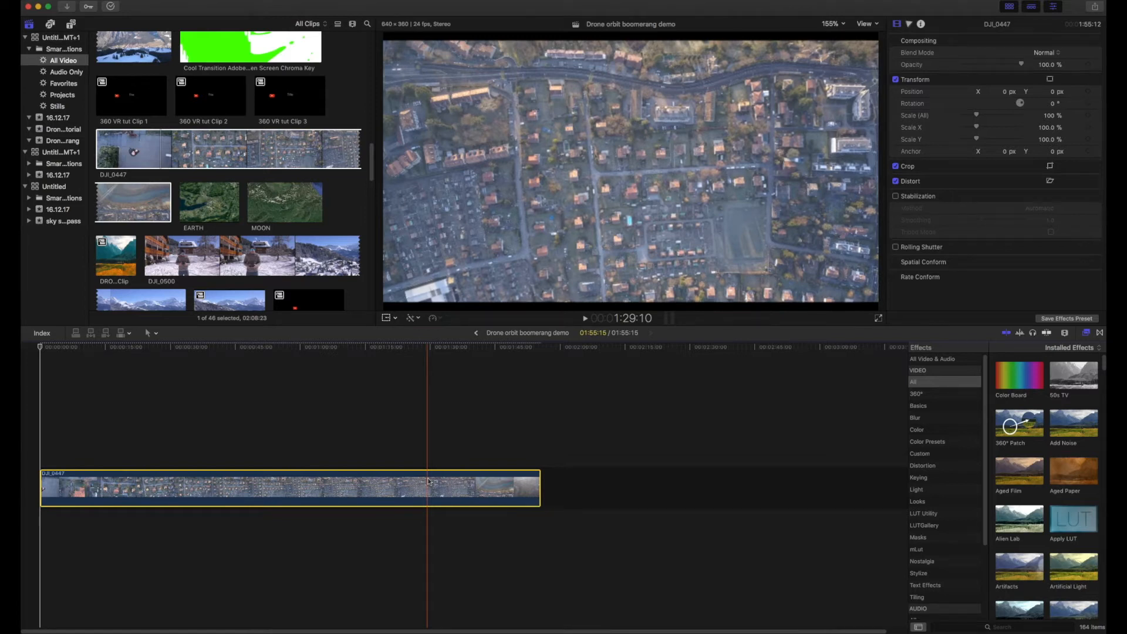
pyautogui.press('super+b')
pyautogui.click(461, 485)
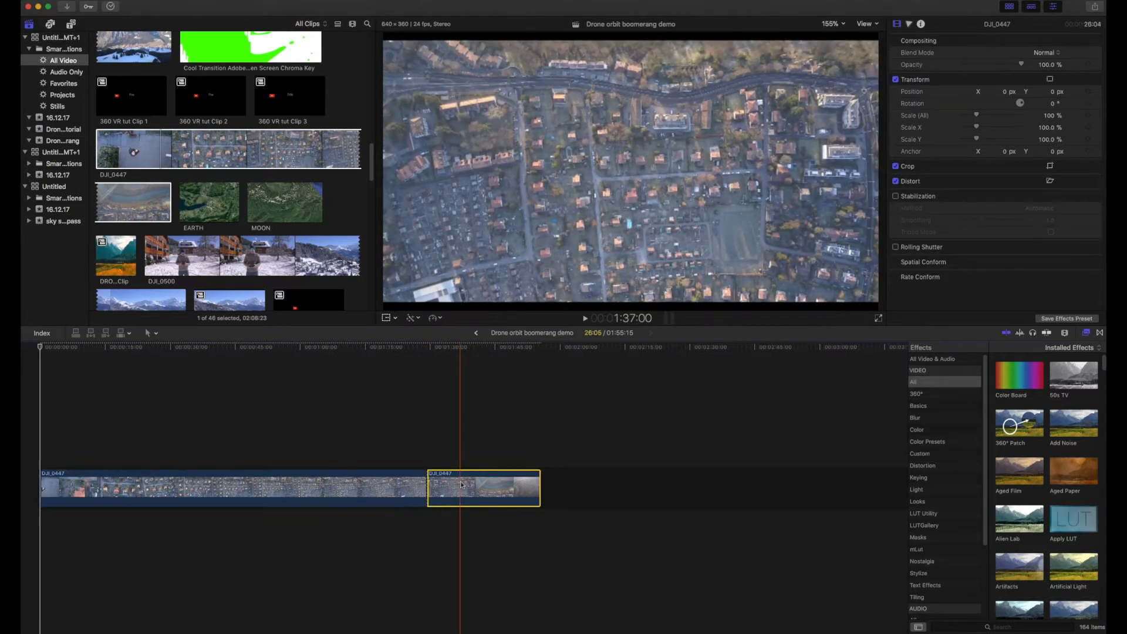
pyautogui.press('Delete')
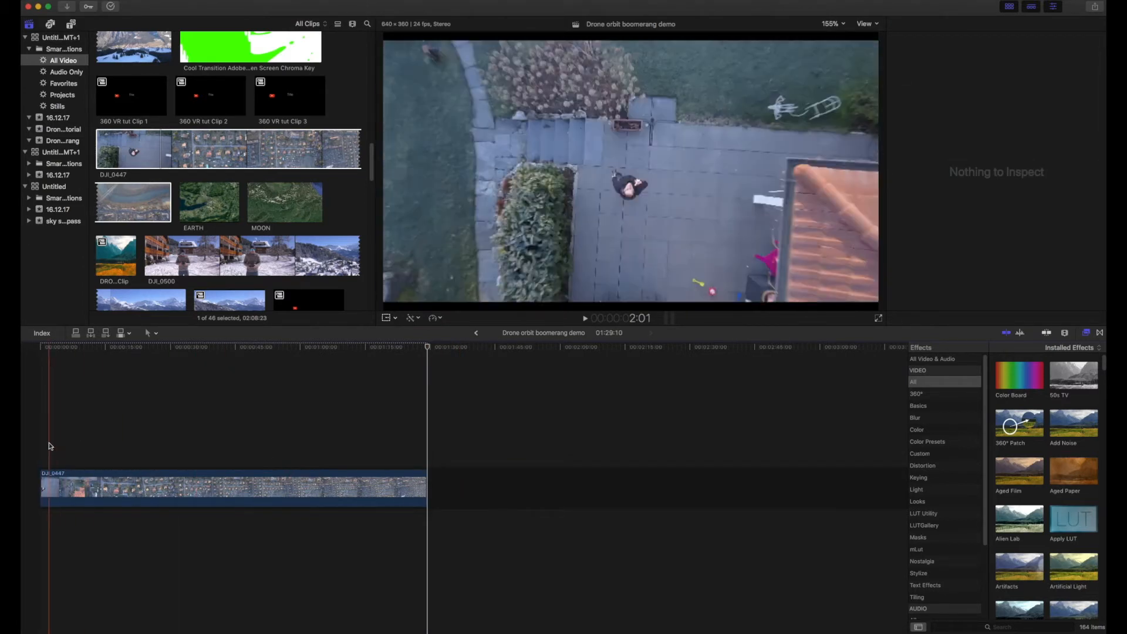
# - Render the whole project and play back the start of the trimmed drone clip
pyautogui.click(47, 488)
pyautogui.click(145, 0)
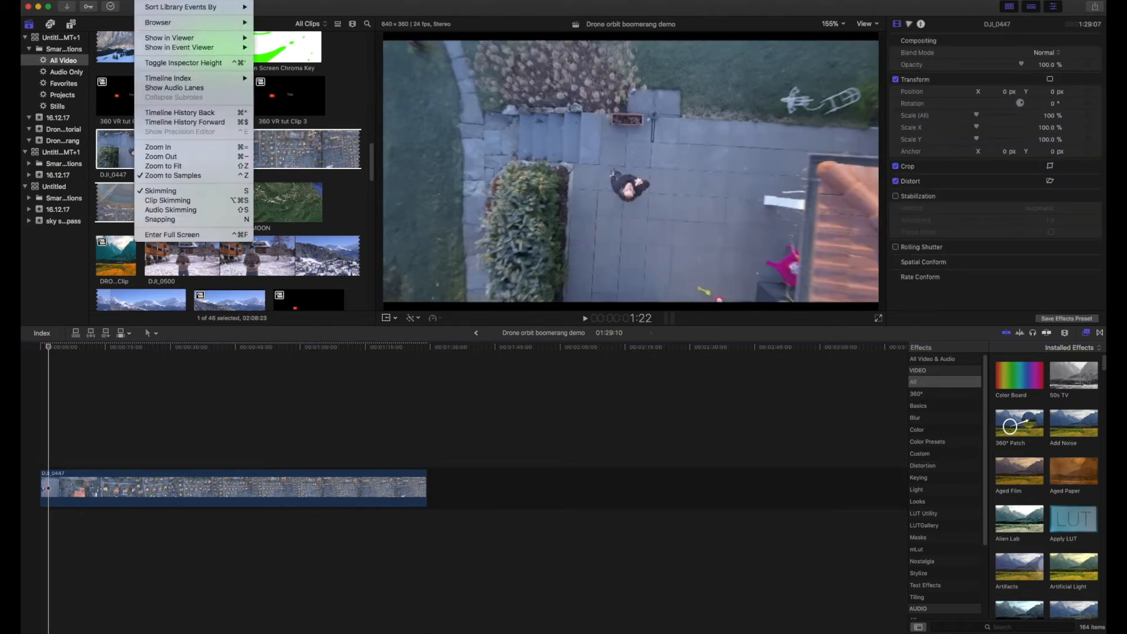
pyautogui.moveTo(118, 1)
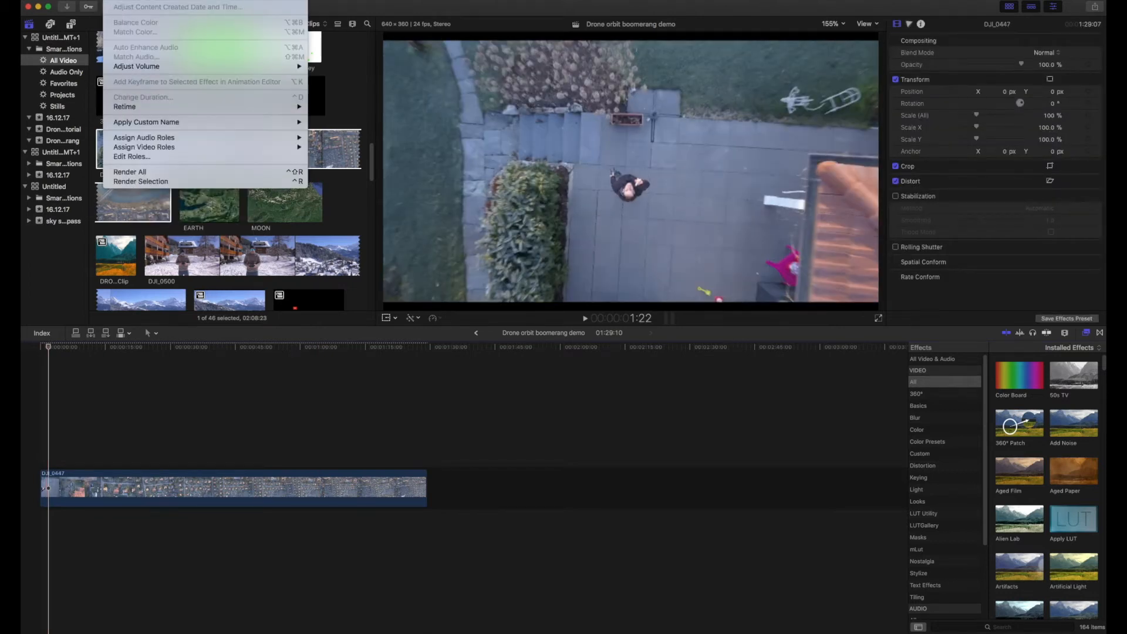
pyautogui.click(136, 170)
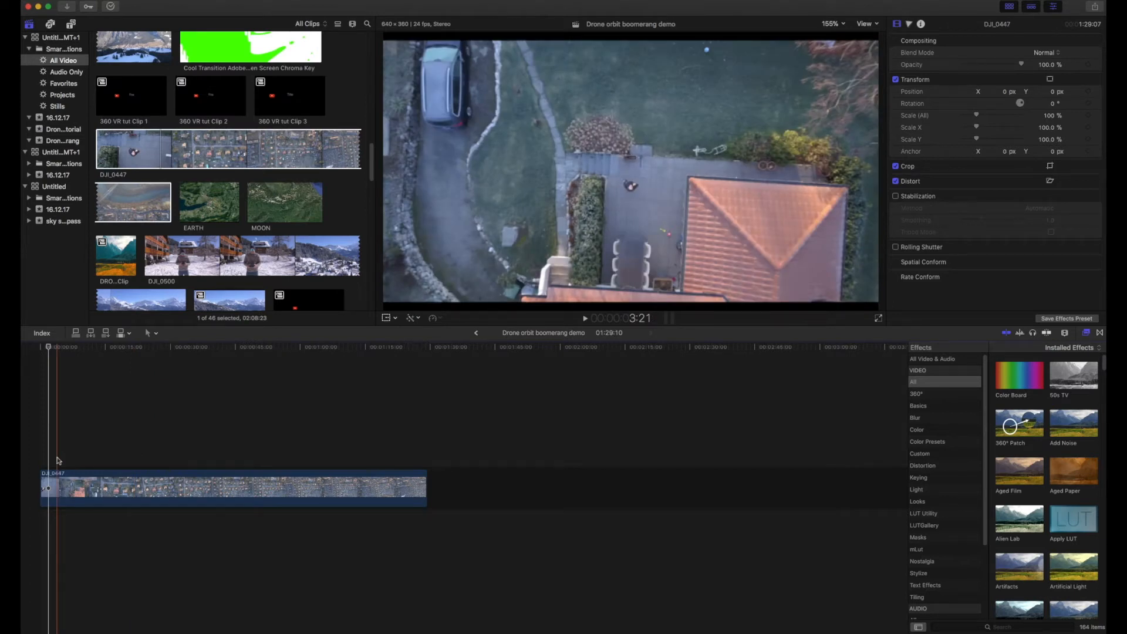
pyautogui.press('space')
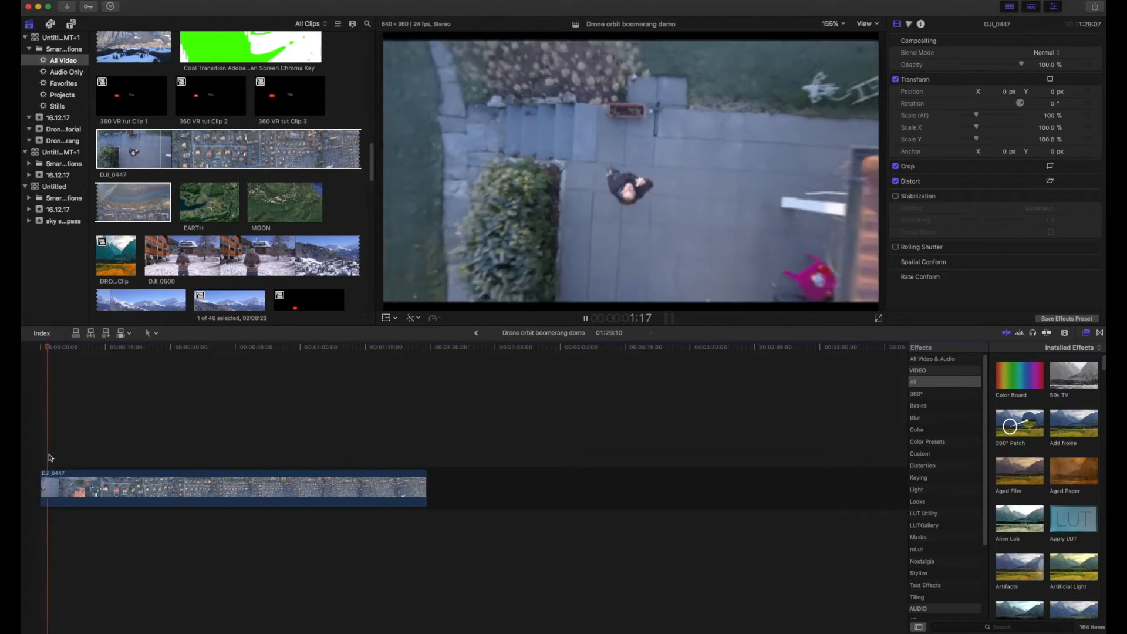
pyautogui.press('space')
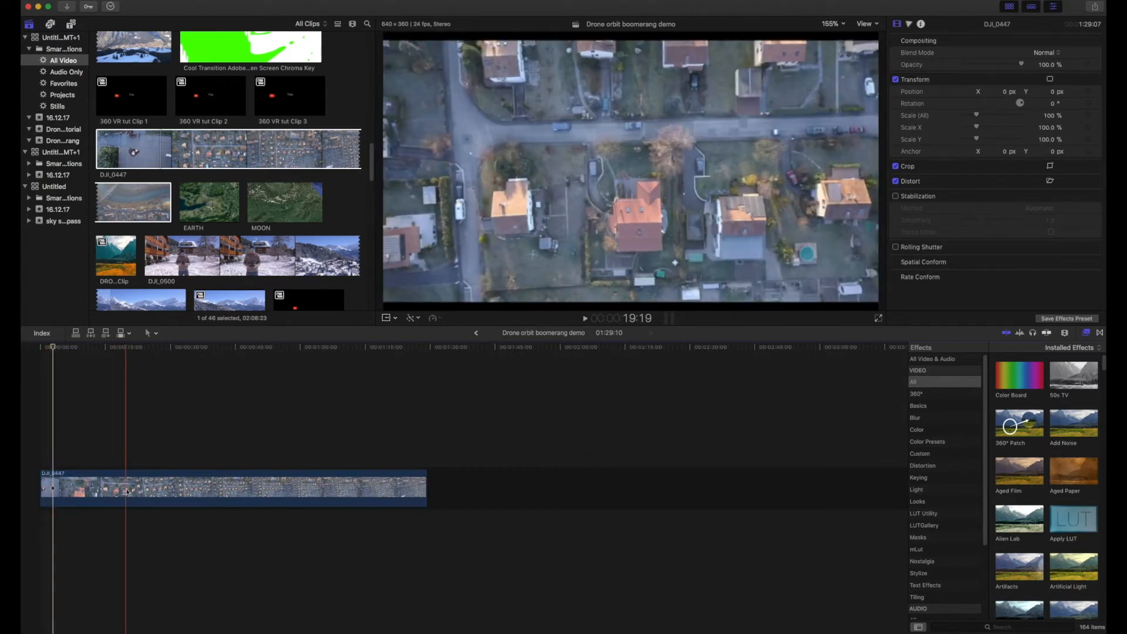
# - Retime the trimmed drone clip to the Fast 8x speed
pyautogui.click(124, 486)
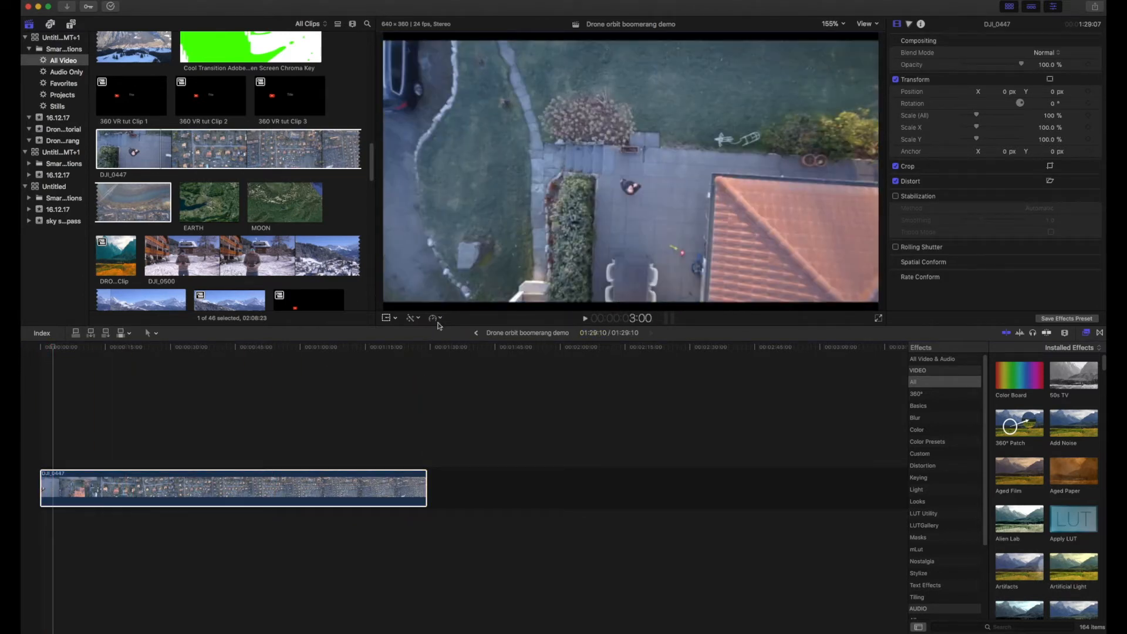
pyautogui.click(433, 317)
pyautogui.moveTo(442, 330)
pyautogui.moveTo(503, 338)
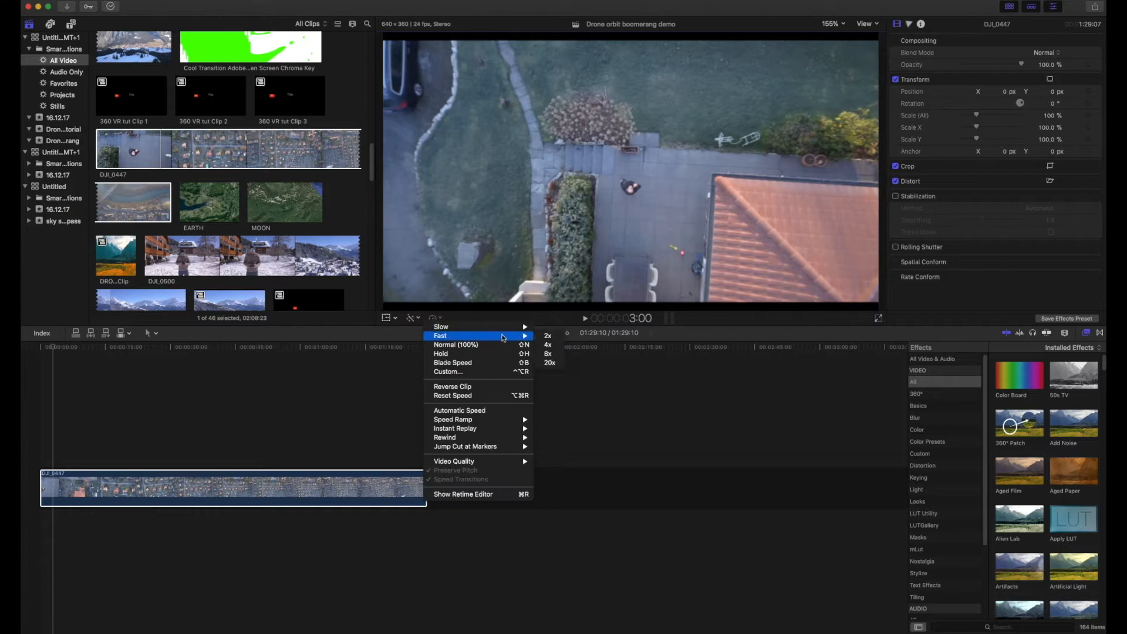
pyautogui.click(548, 354)
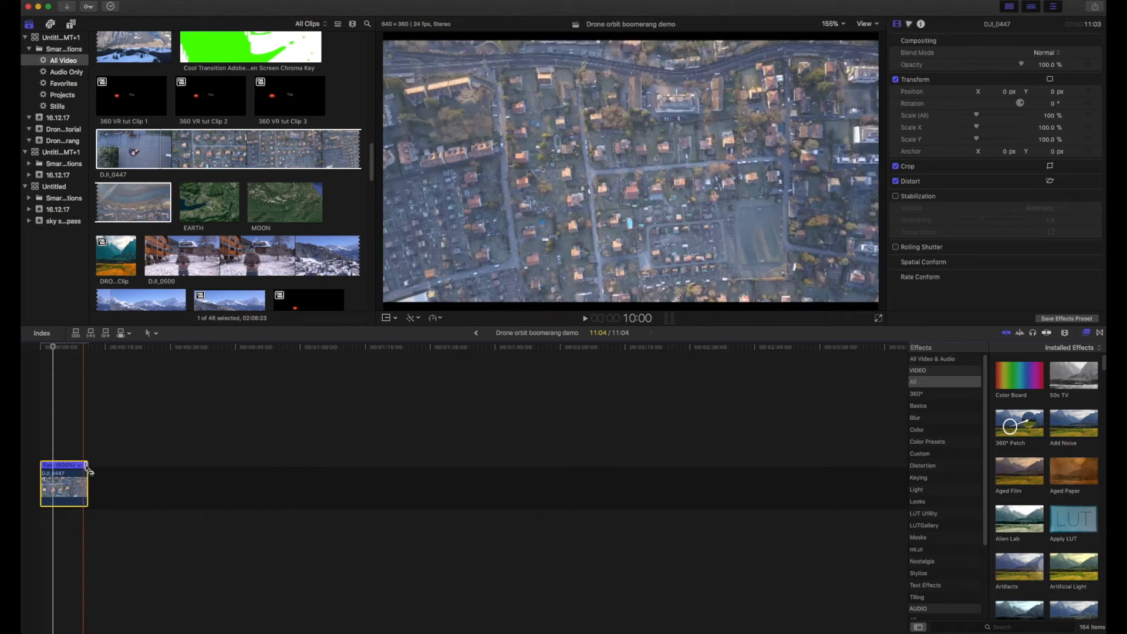
# - Stretch the sped-up clip's retiming to a duration of about 18:09 and play it back
pyautogui.moveTo(89, 470); pyautogui.dragTo(116, 470)
pyautogui.press('space')
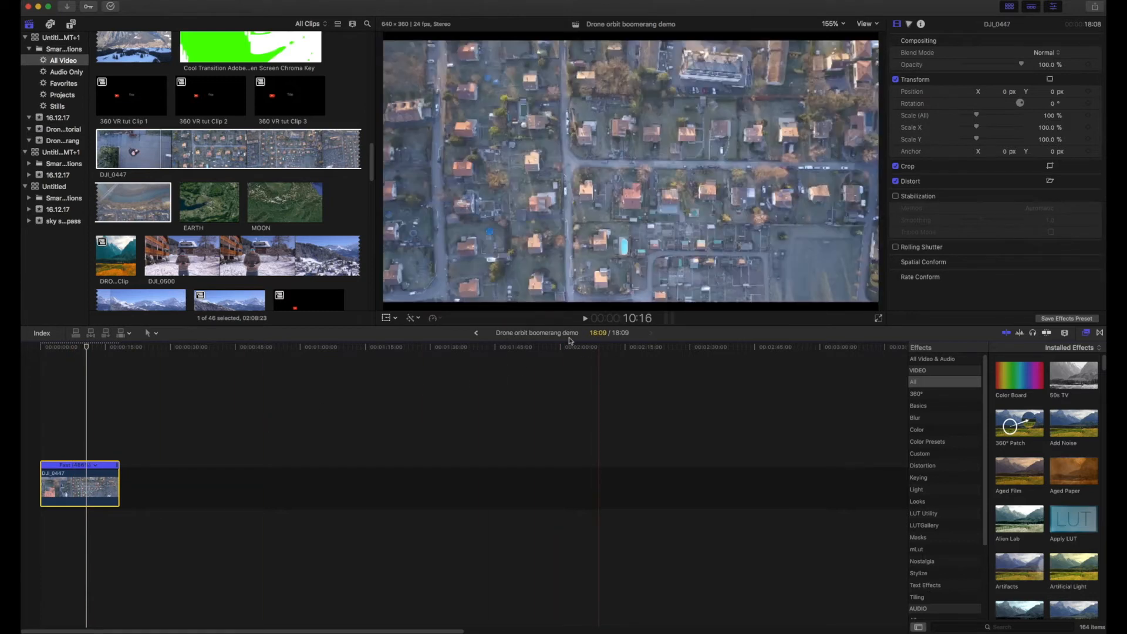
pyautogui.click(120, 470)
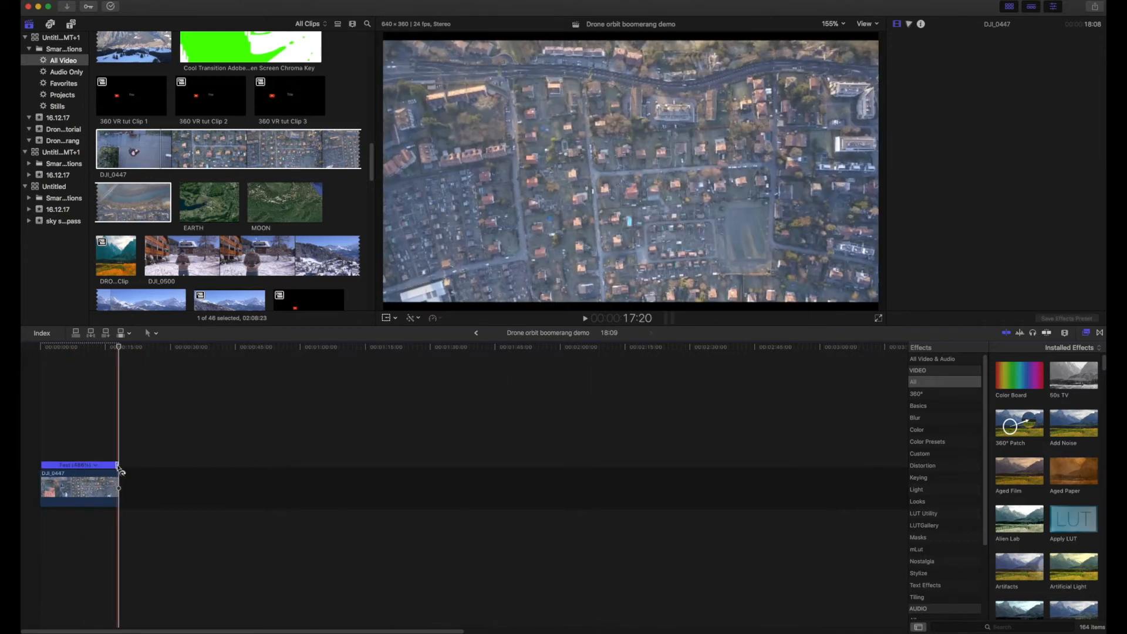
# - Shorten the drone clip's retiming to a duration of about 3:03 and play it back from the start
pyautogui.moveTo(119, 470); pyautogui.dragTo(60, 471)
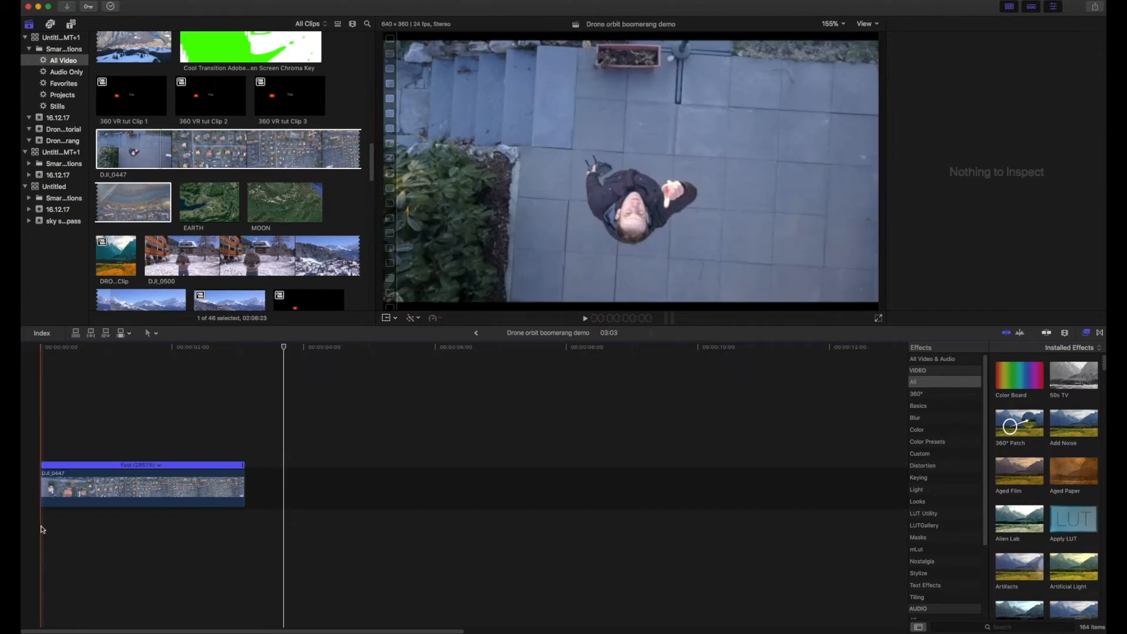
pyautogui.click(43, 529)
pyautogui.press('space')
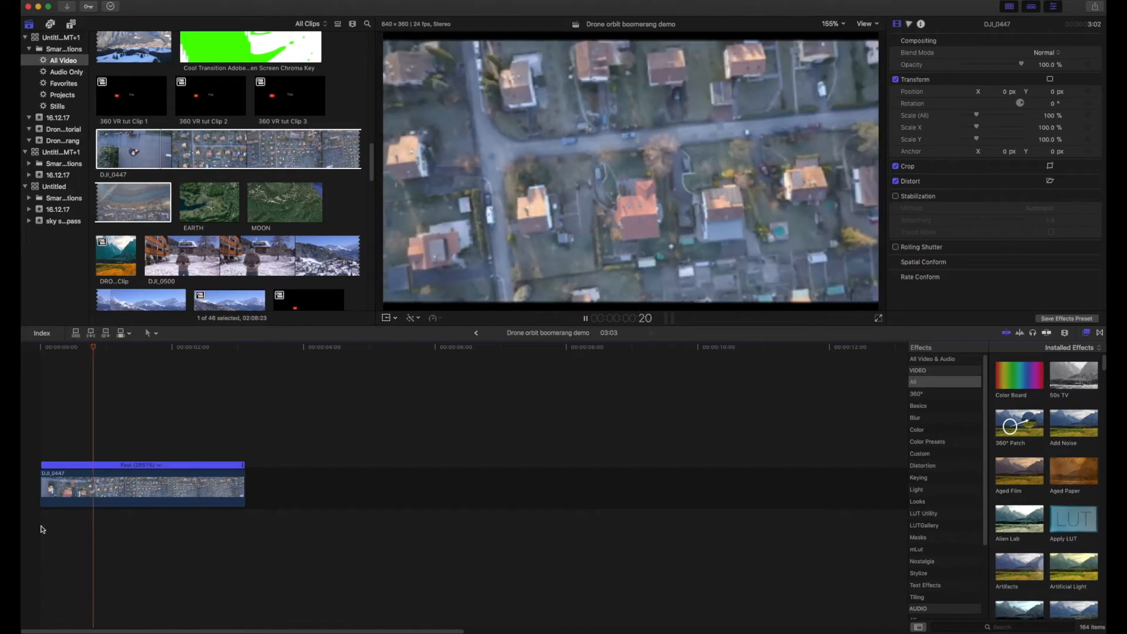
# - Open Google Earth Pro and dismiss its start-up tips
pyautogui.press('super+space')
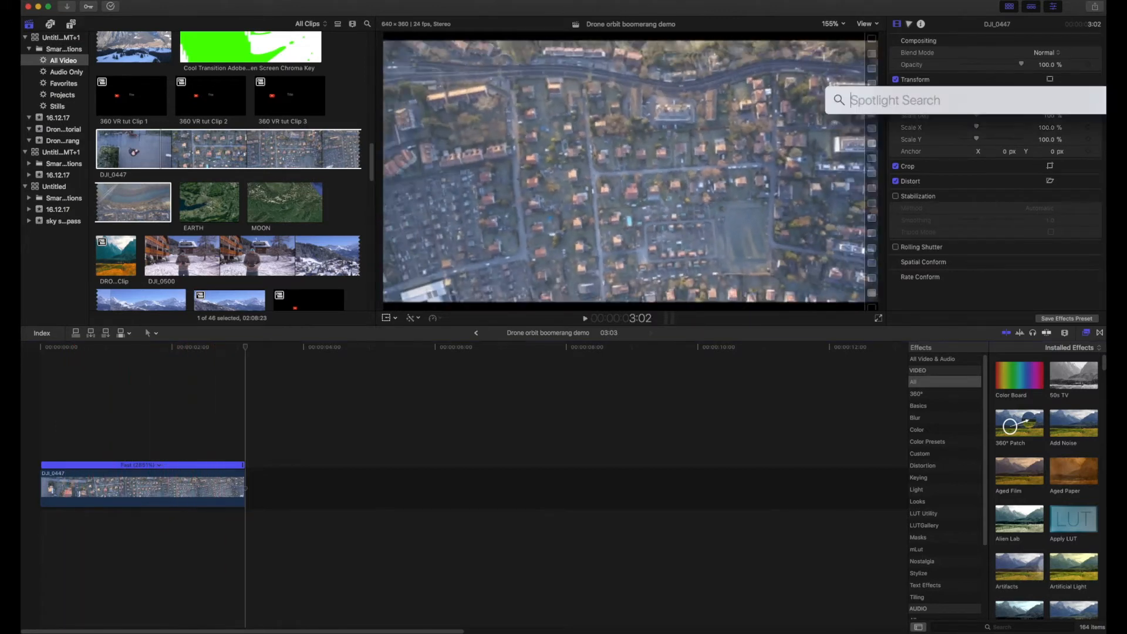
pyautogui.moveTo(1041, 96); pyautogui.dragTo(910, 120)
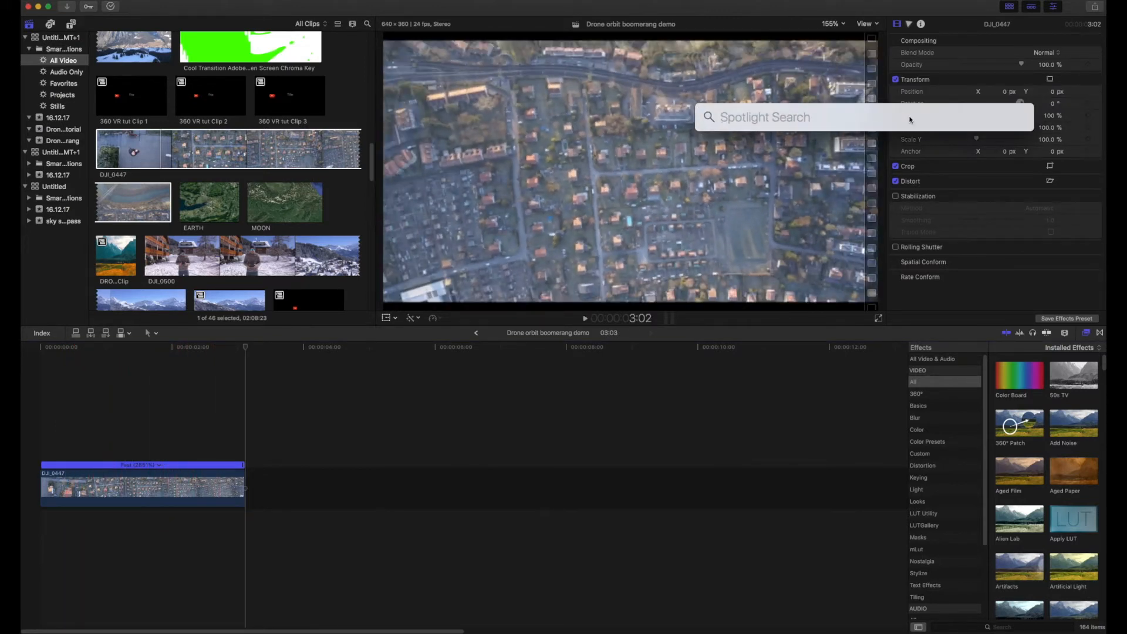
pyautogui.write('google earth')
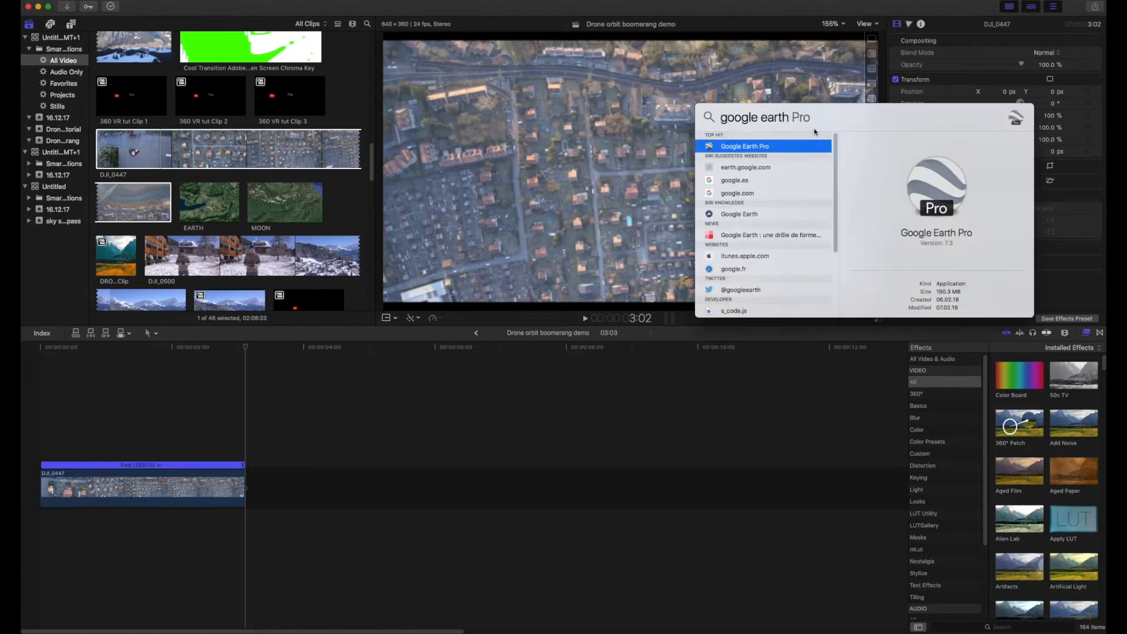
pyautogui.click(762, 148)
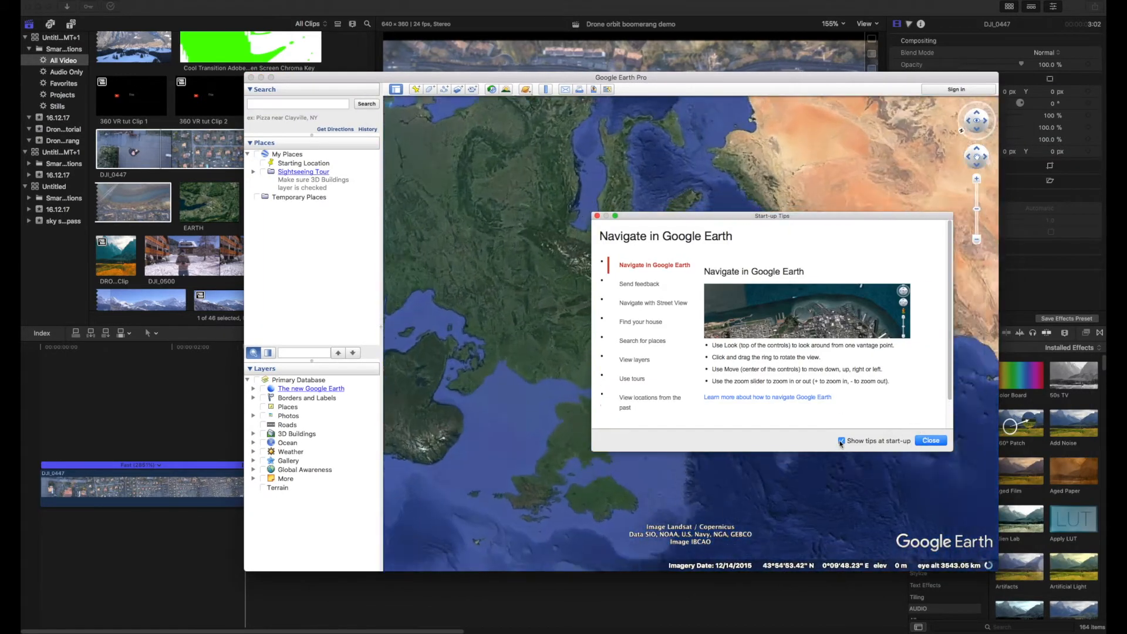
pyautogui.click(931, 440)
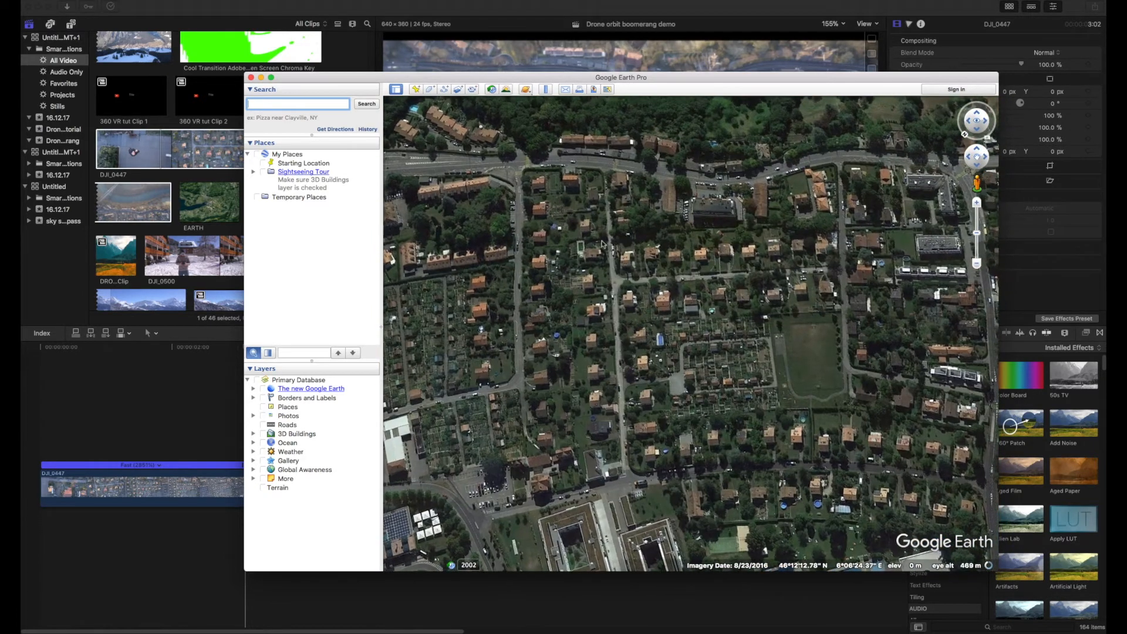
# - Locate the houses and streets filmed by the drone on the Google Earth satellite map
pyautogui.moveTo(689, 298); pyautogui.dragTo(671, 332)
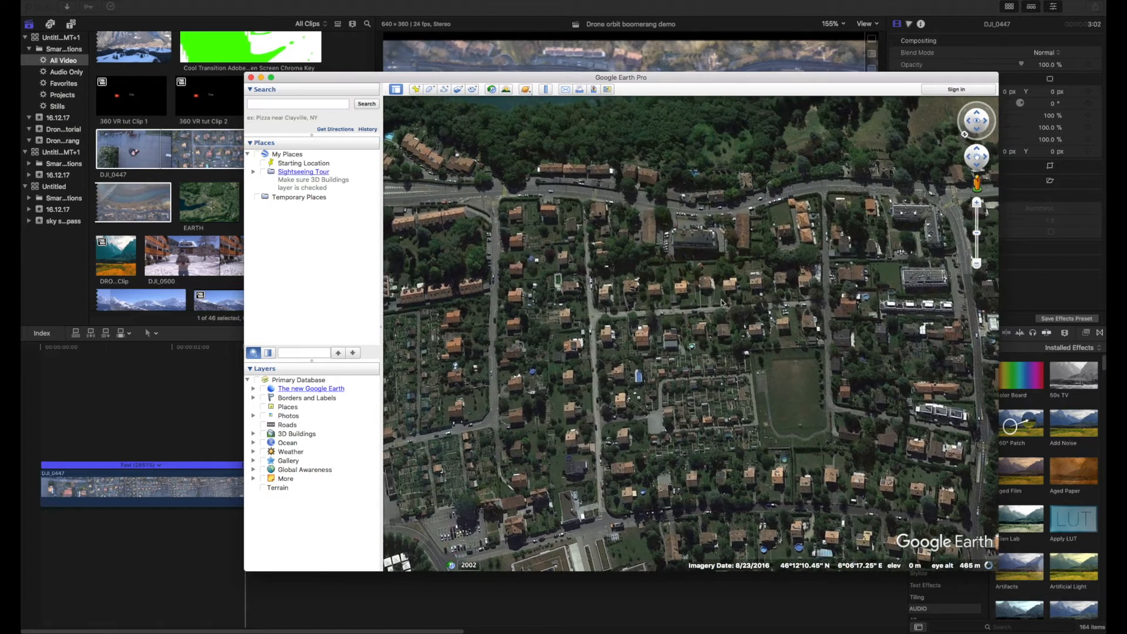
pyautogui.scroll(5, 646, 331)
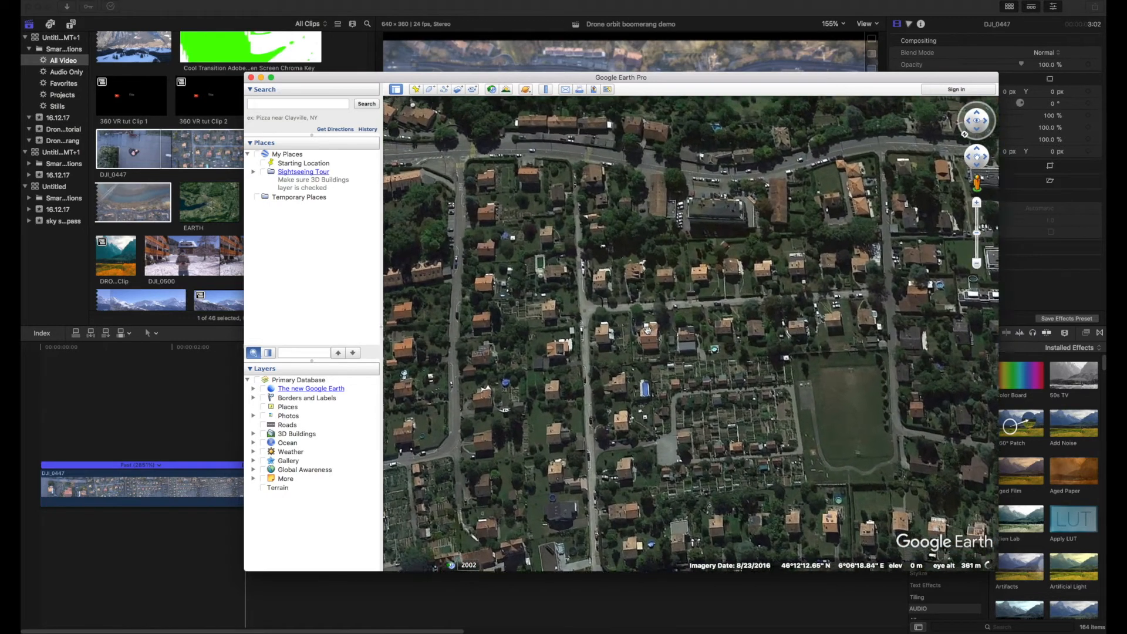
pyautogui.scroll(3, 650, 331)
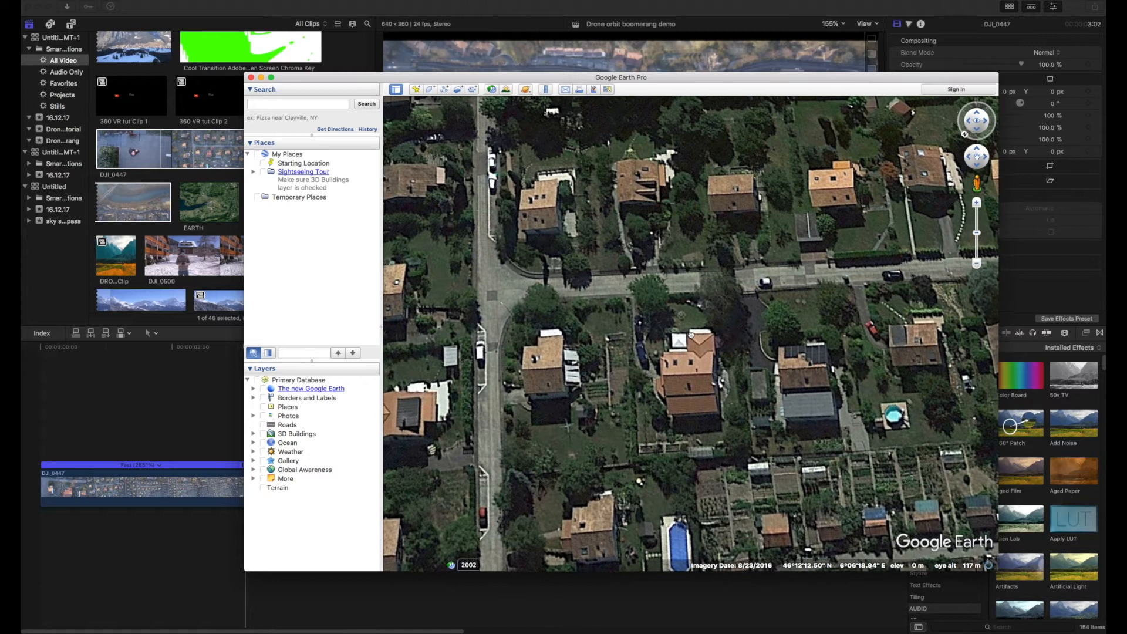
pyautogui.moveTo(691, 334); pyautogui.dragTo(686, 332)
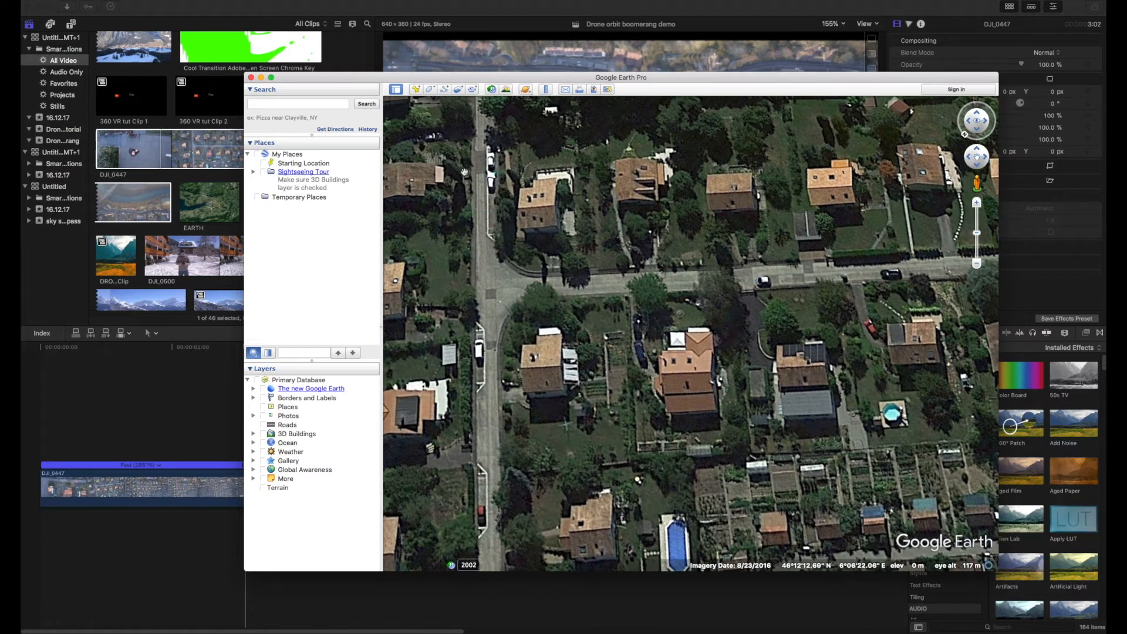
pyautogui.moveTo(975, 262); pyautogui.dragTo(976, 264)
# - Shrink the Google Earth window and place it below the drone footage, with the project playhead near the drone clip's end at 3:01
pyautogui.moveTo(244, 72); pyautogui.dragTo(440, 344)
pyautogui.moveTo(510, 349); pyautogui.dragTo(468, 324)
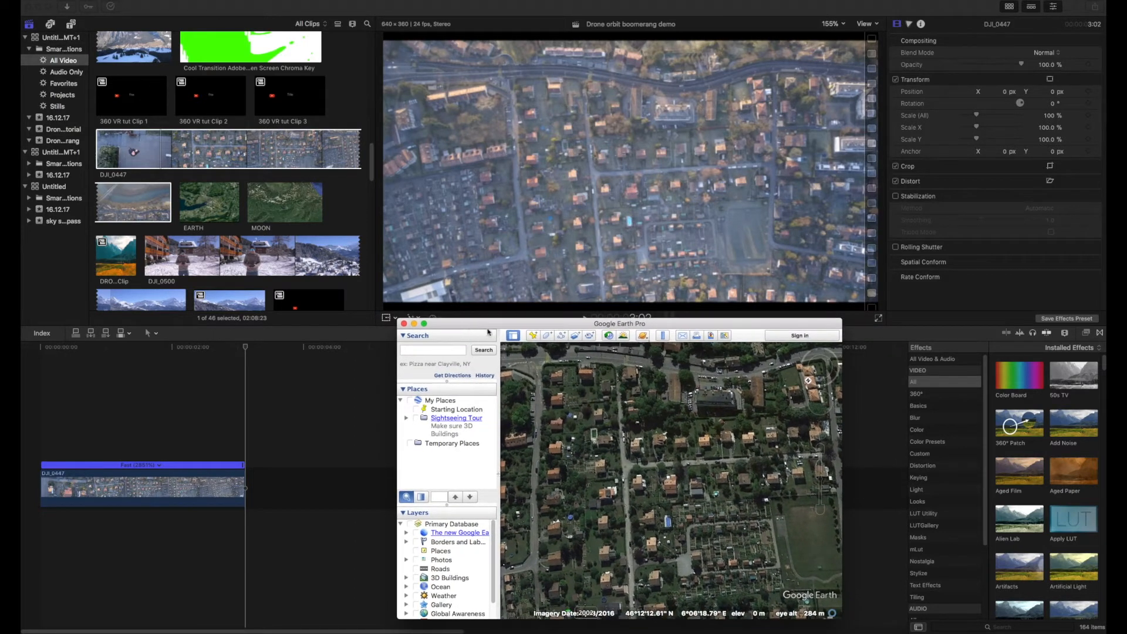
pyautogui.click(243, 404)
pyautogui.moveTo(246, 352)
pyautogui.mouseDown()
pyautogui.moveTo(182, 350)
pyautogui.moveTo(227, 353)
pyautogui.mouseUp()
pyautogui.moveTo(235, 351); pyautogui.dragTo(244, 351)
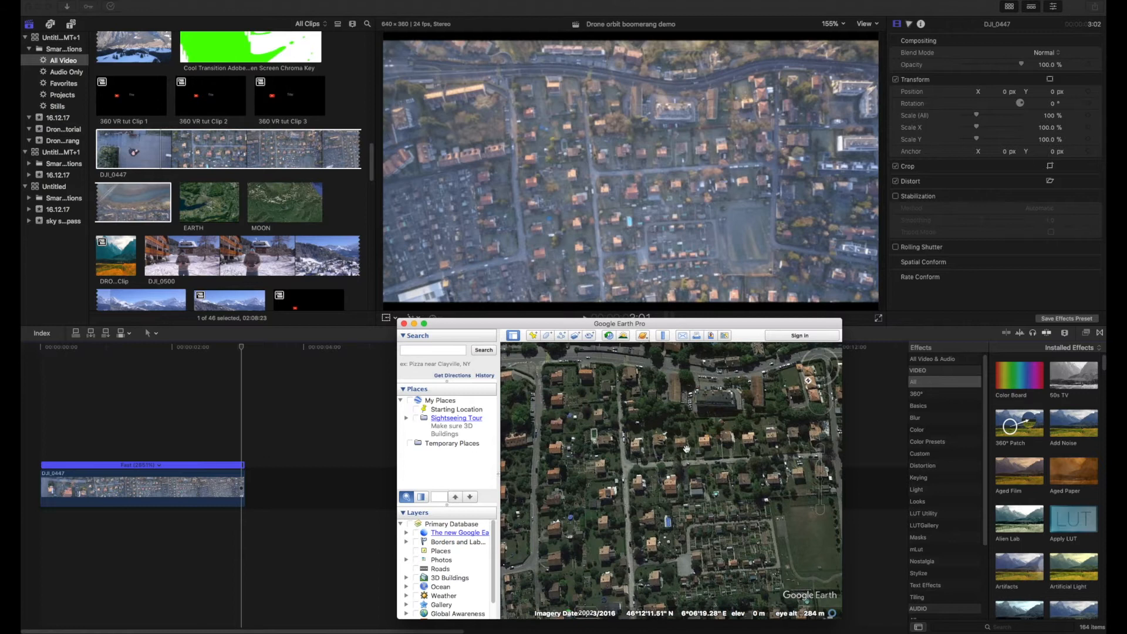
# - Line up the satellite map with the drone clip's end frame and zoom out from the neighbourhood to a continental view
pyautogui.moveTo(686, 451); pyautogui.dragTo(667, 469)
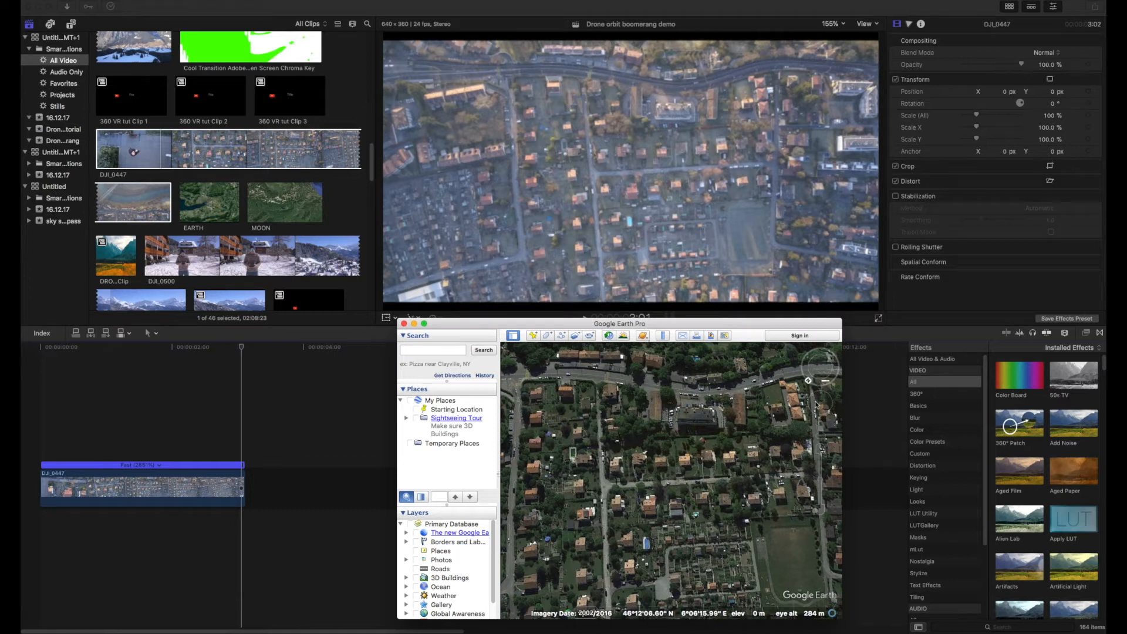
pyautogui.click(821, 510)
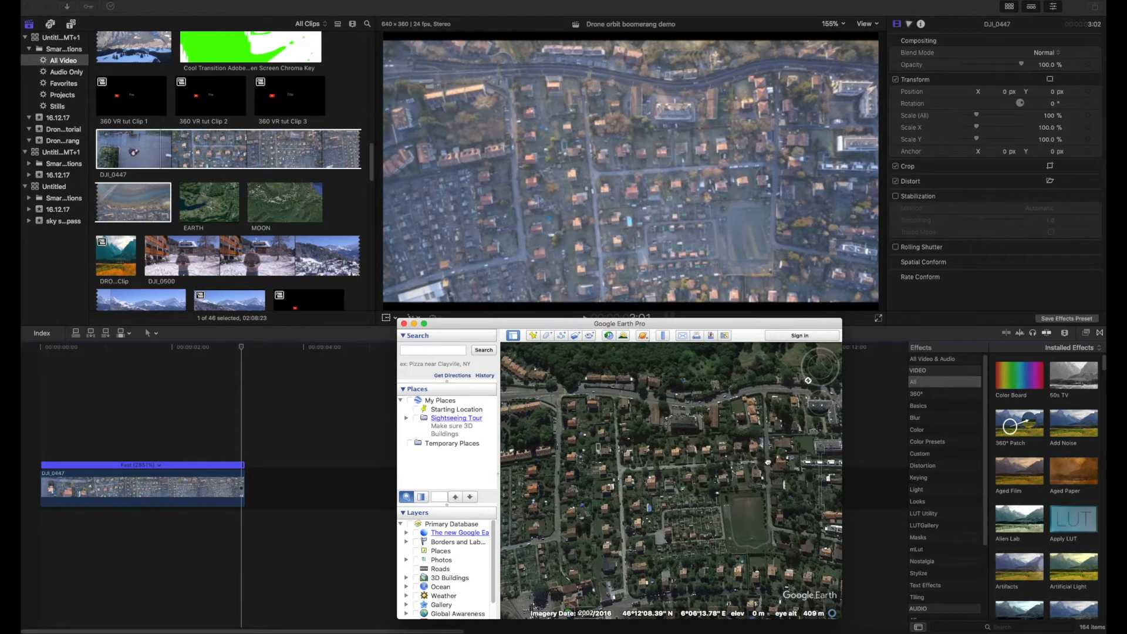
pyautogui.moveTo(768, 462); pyautogui.dragTo(768, 437)
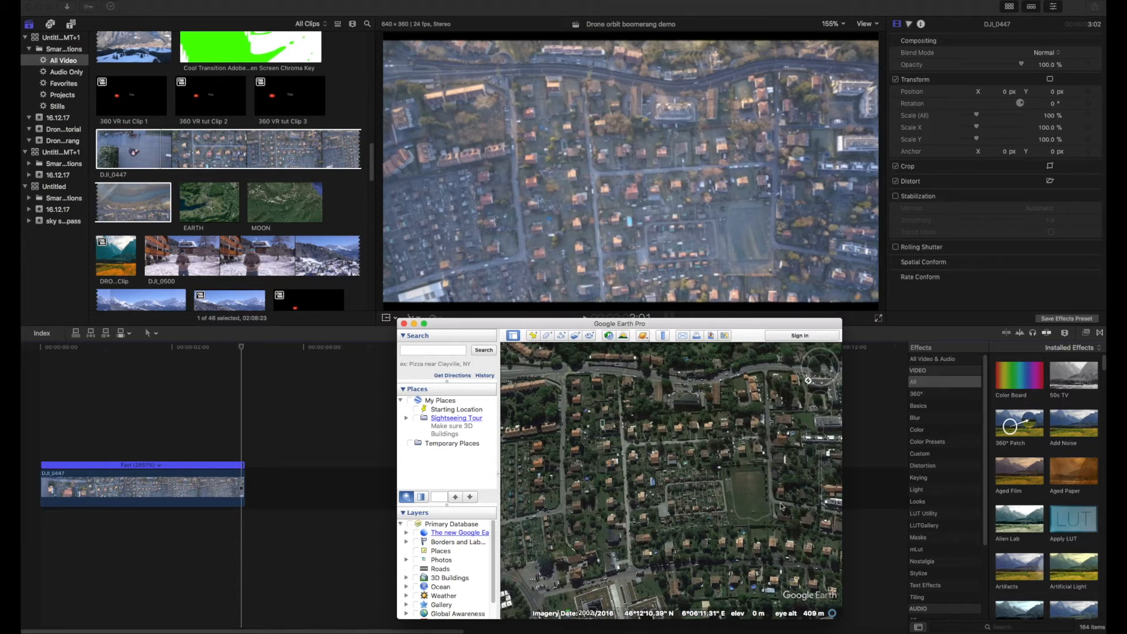
pyautogui.click(820, 509)
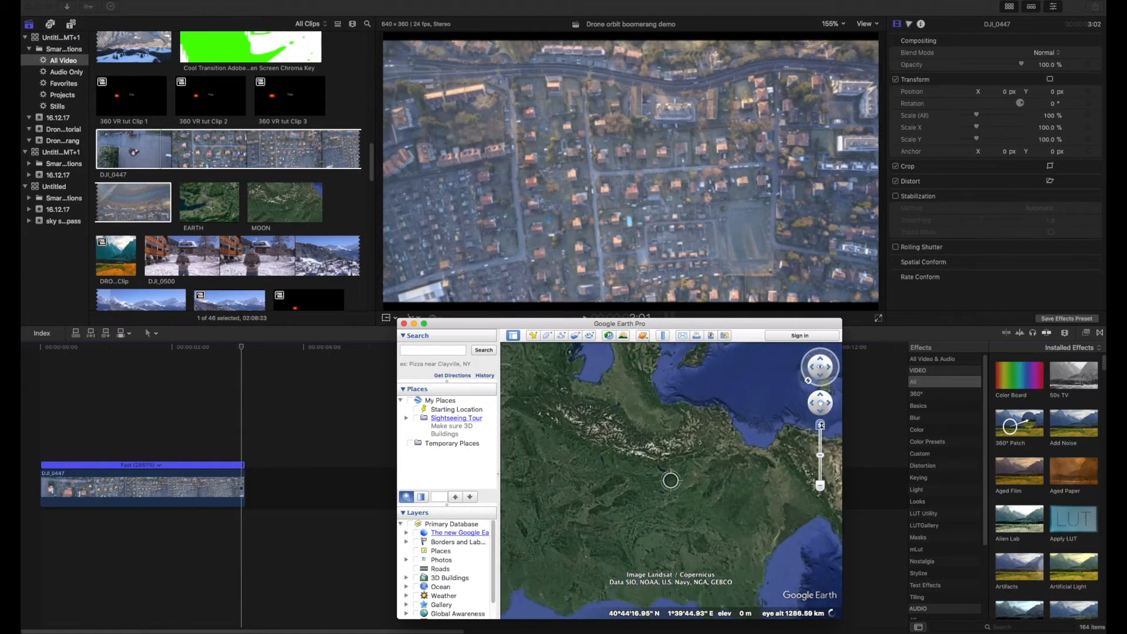
# - Switch back to Final Cut Pro, review the EARTH and MOON recordings, and append the MOON clip after the drone clip
pyautogui.click(333, 433)
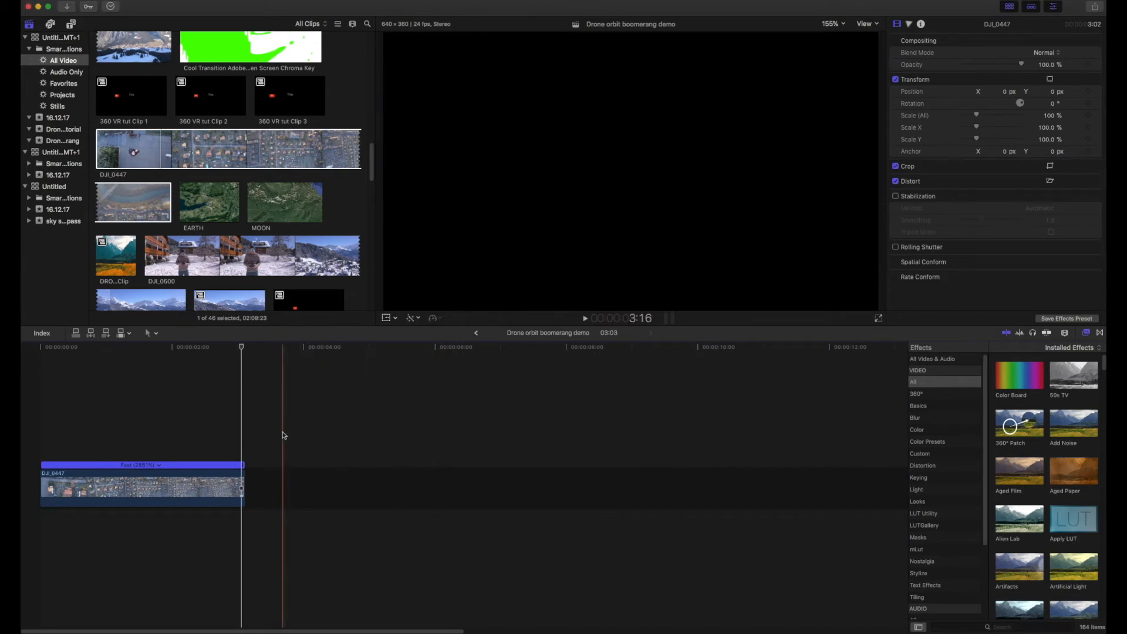
pyautogui.click(214, 207)
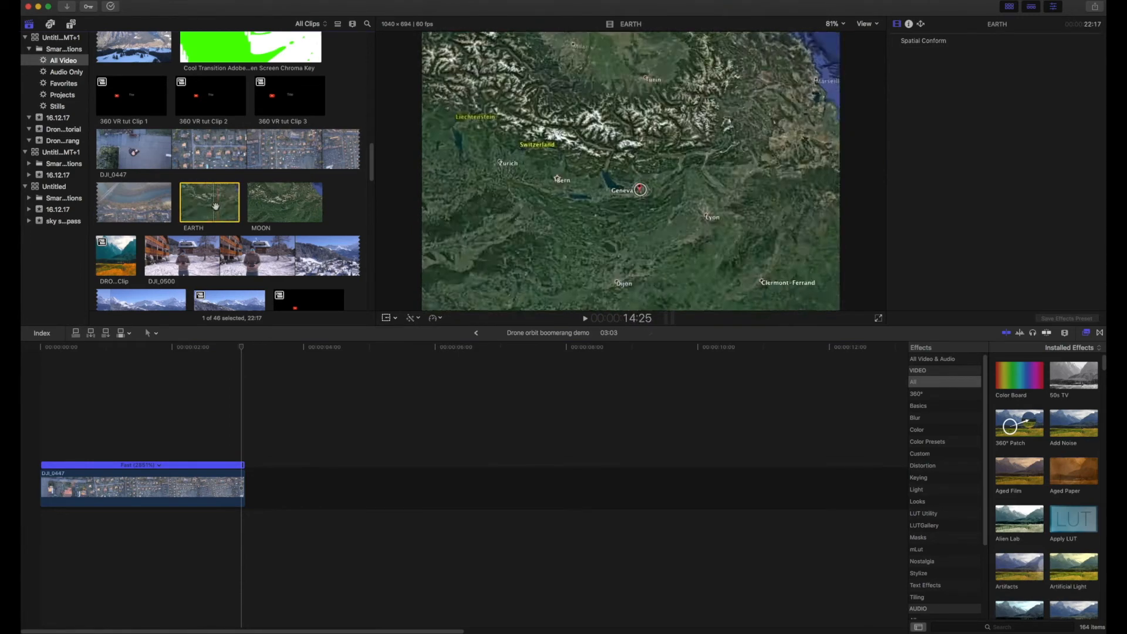
pyautogui.click(279, 206)
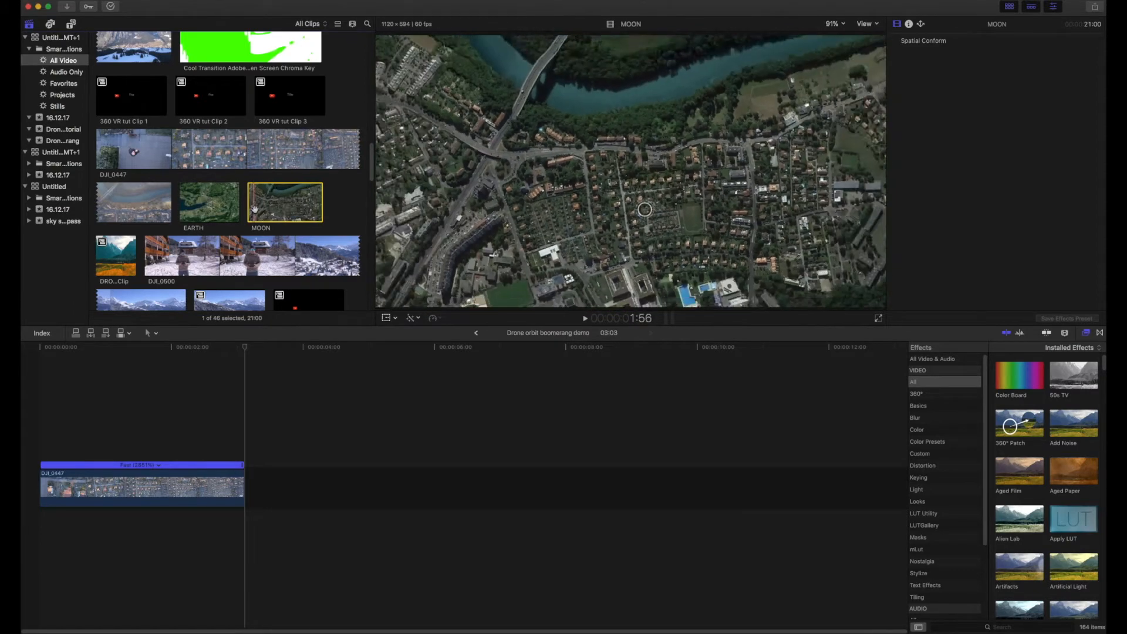
pyautogui.moveTo(266, 207); pyautogui.dragTo(254, 486)
pyautogui.click(246, 456)
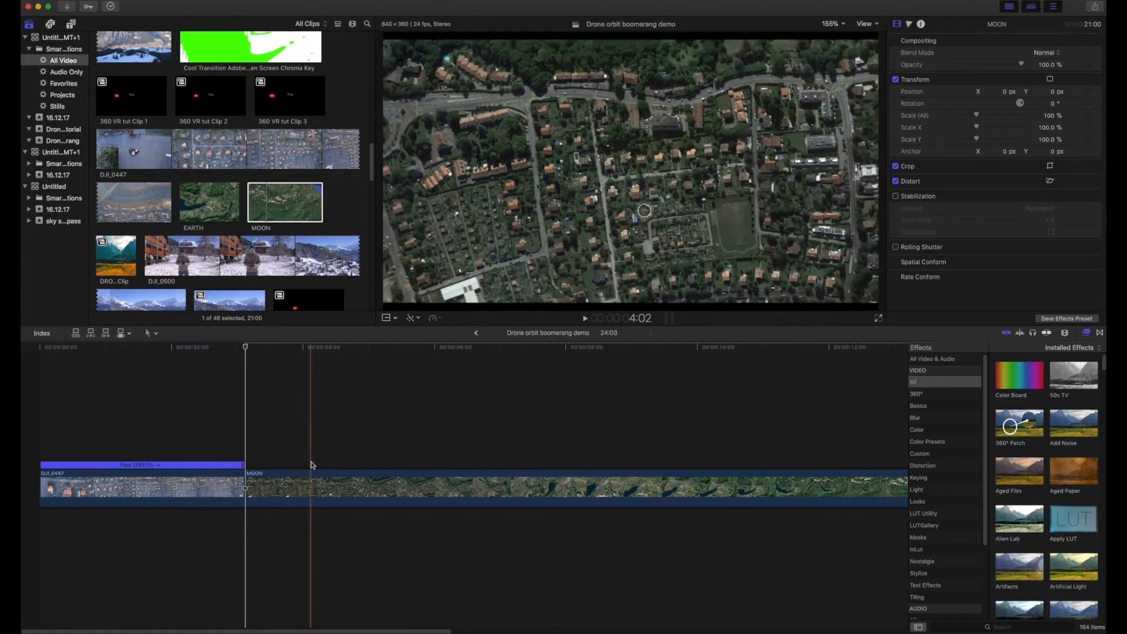
# - Trim the start of the MOON clip to the frame at 4:05 so it begins directly after the drone clip
pyautogui.click(318, 471)
pyautogui.click(317, 482)
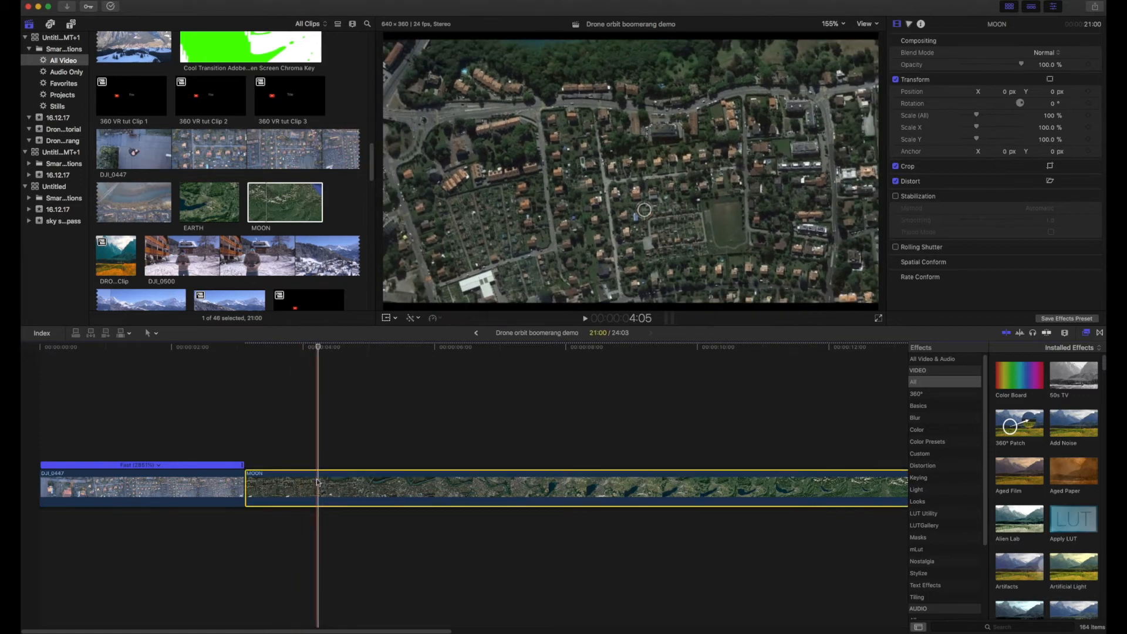
pyautogui.hotkey('alt', '[')
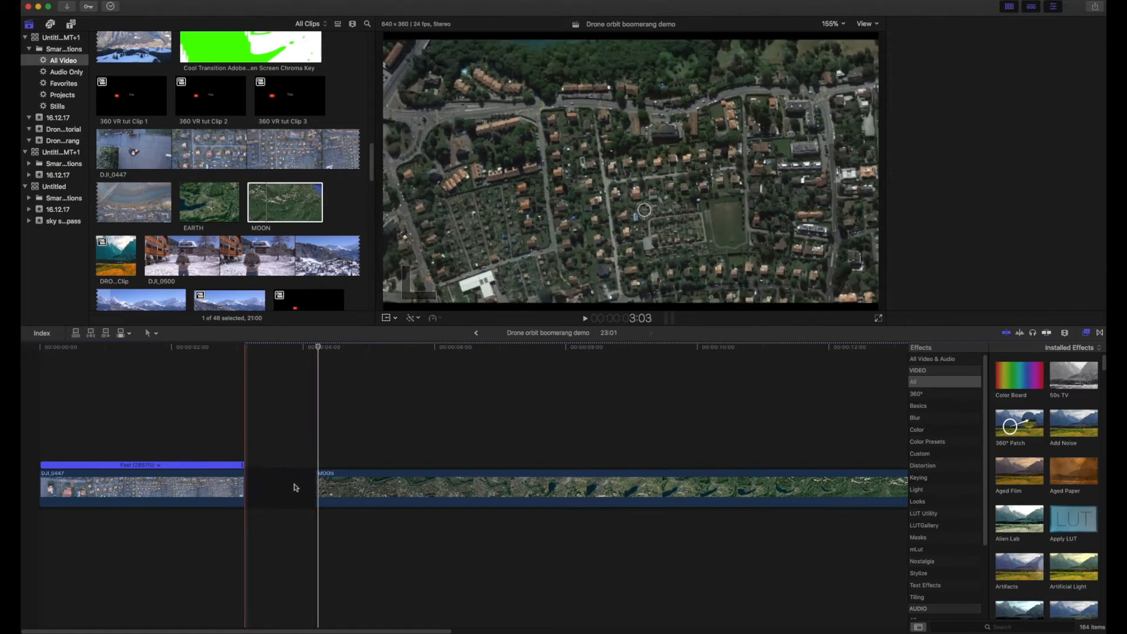
pyautogui.click(295, 487)
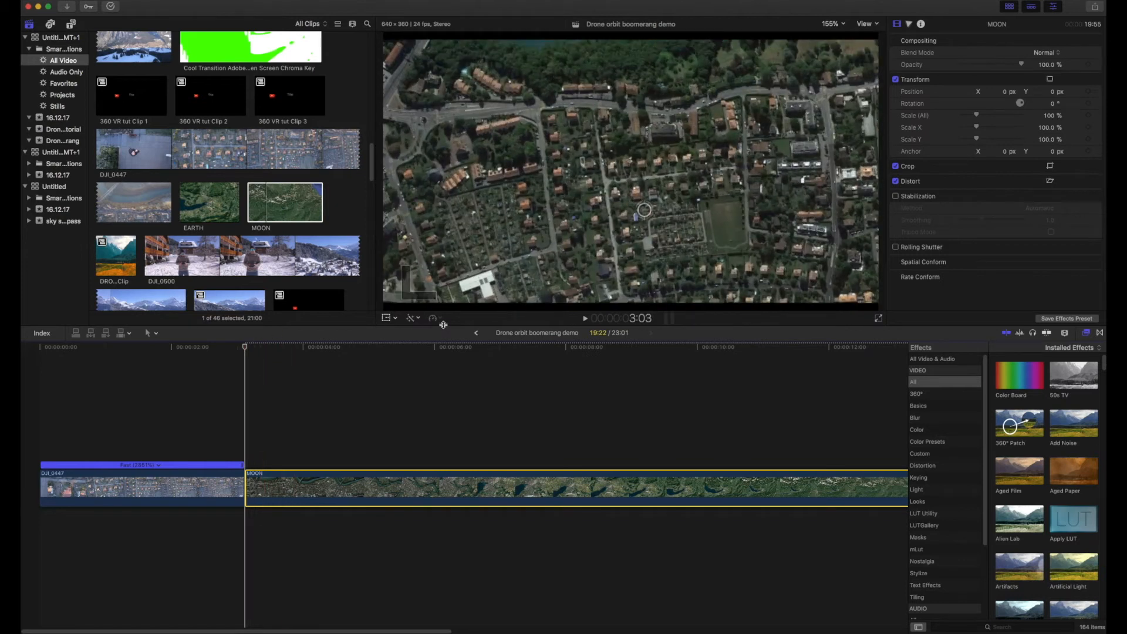
# - Retime the trimmed MOON clip to the Fast 8x speed
pyautogui.click(441, 320)
pyautogui.click(346, 475)
pyautogui.click(442, 321)
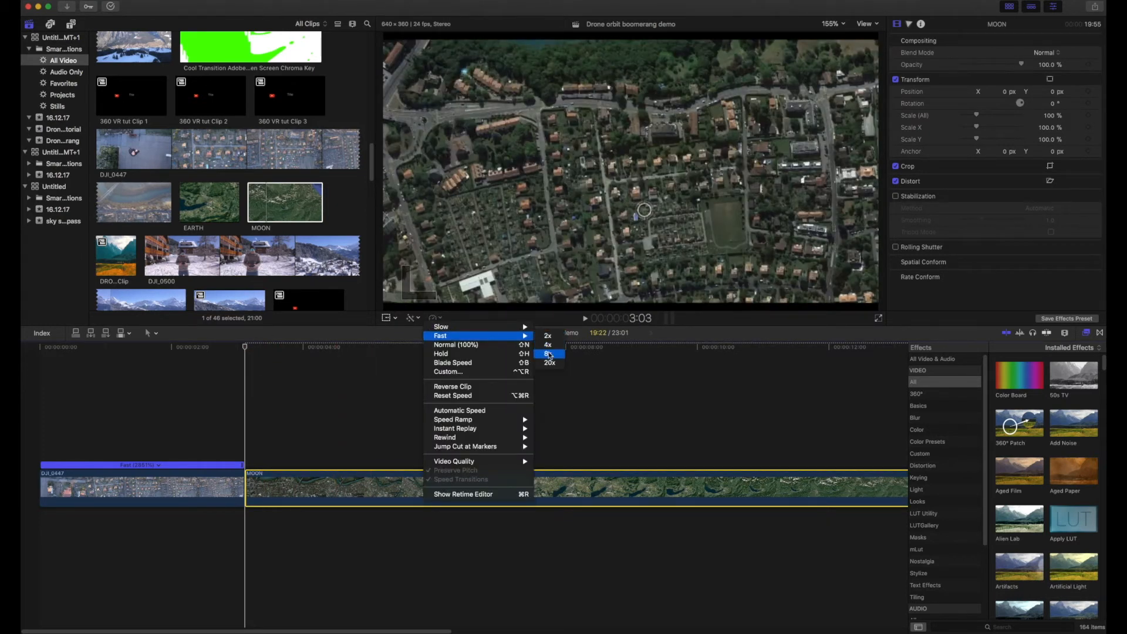
pyautogui.click(536, 371)
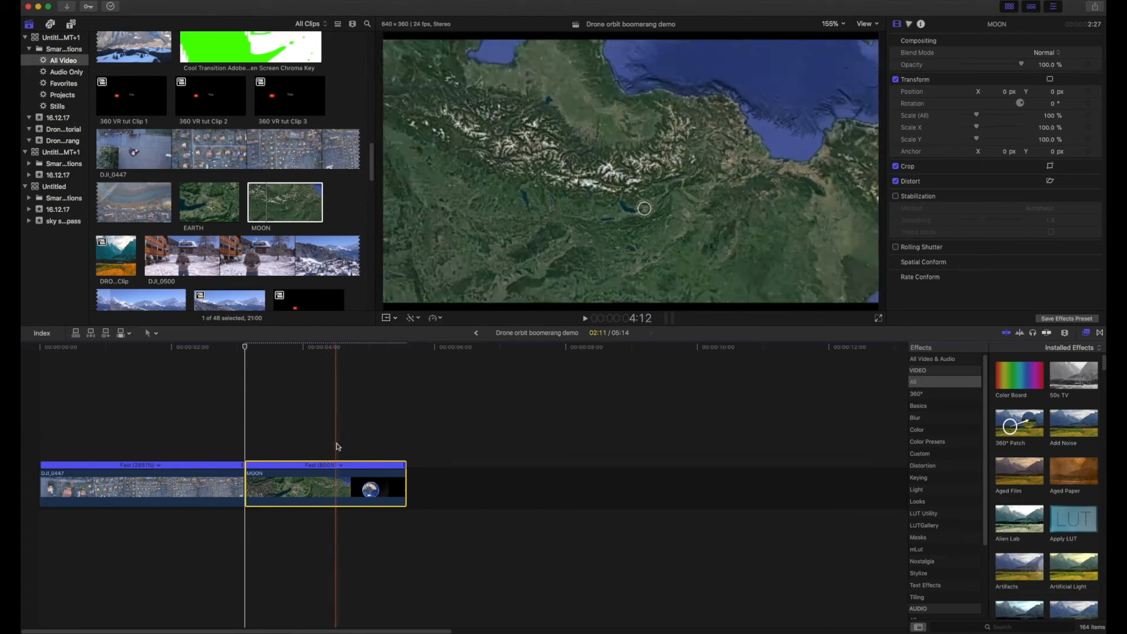
# - Shorten the MOON clip's retiming to a duration of about 1:07 and play across the cut from the drone clip
pyautogui.moveTo(405, 466); pyautogui.dragTo(329, 474)
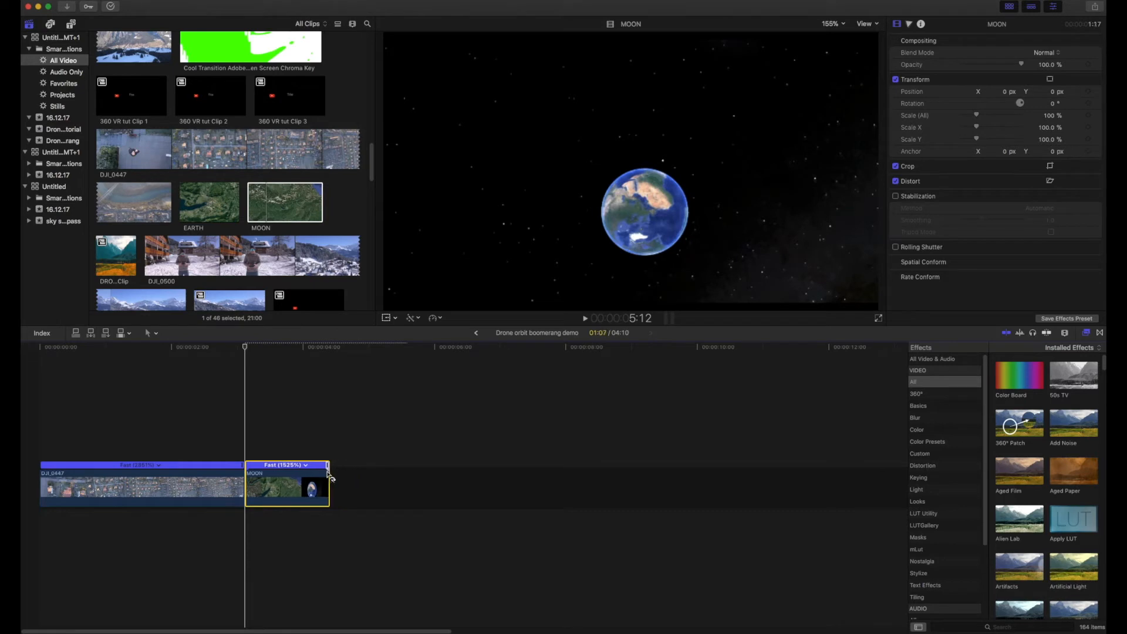
pyautogui.click(244, 444)
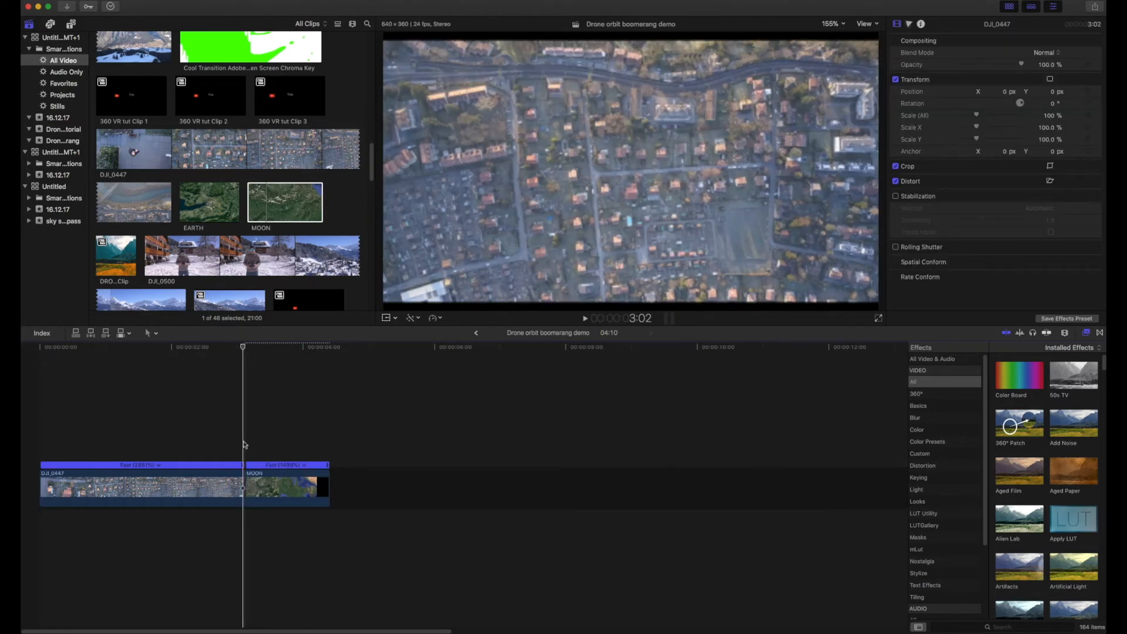
pyautogui.press('space')
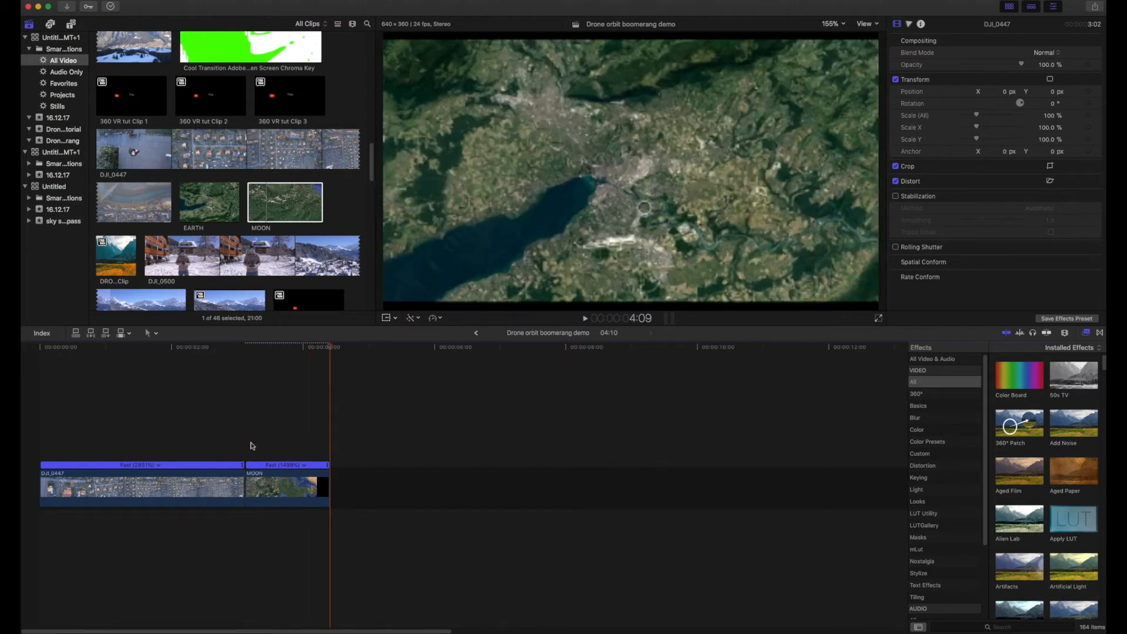
pyautogui.press('space')
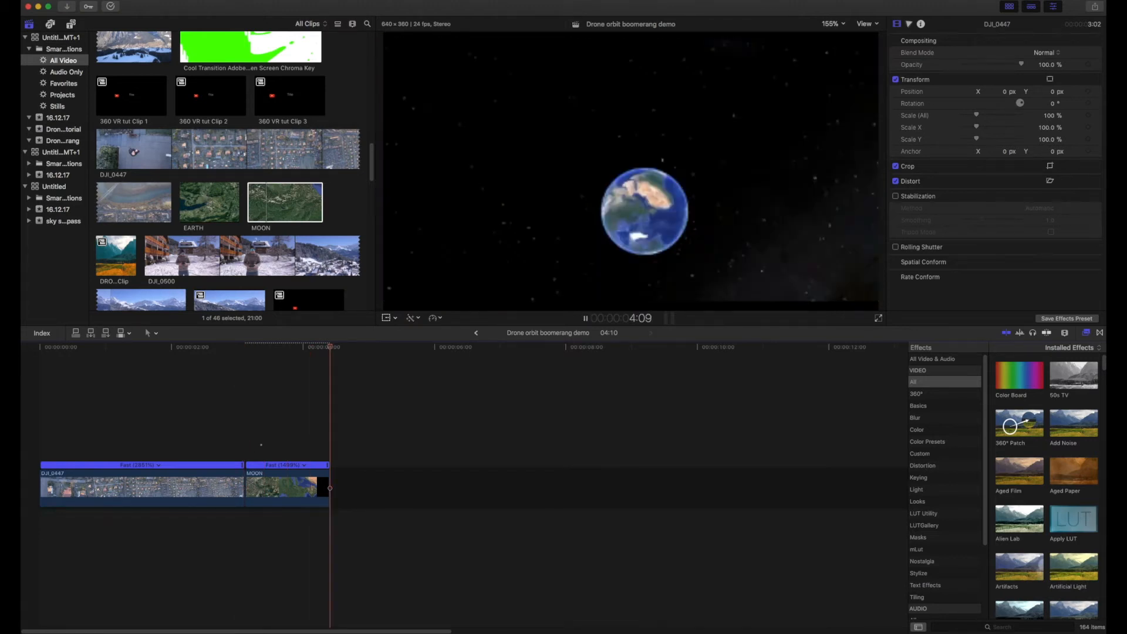
# - Replay the transition from the end of the drone clip into the sped-up MOON clip to judge its pace
pyautogui.click(119, 0)
pyautogui.click(119, 0)
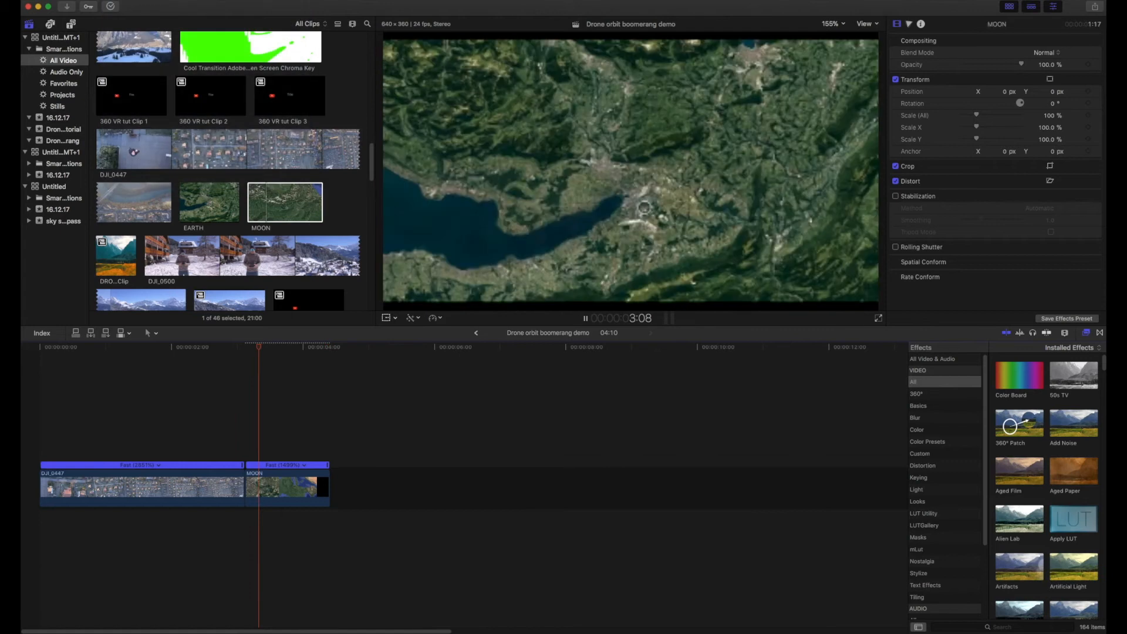
pyautogui.click(119, 0)
pyautogui.click(129, 171)
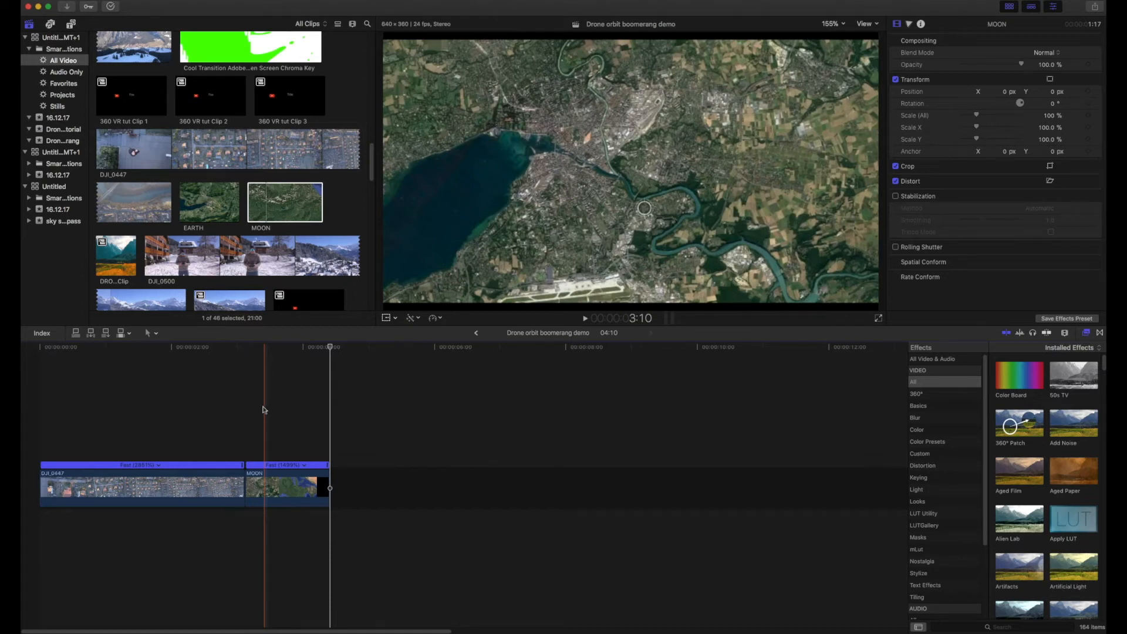
pyautogui.click(232, 422)
pyautogui.press('space')
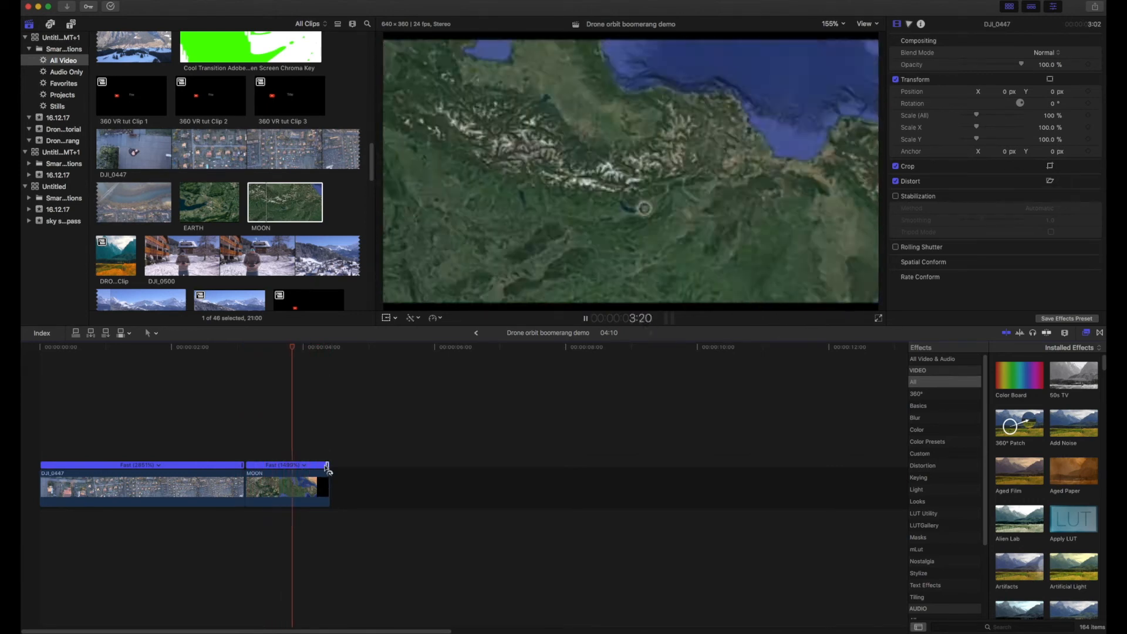
# - Stretch the MOON clip's retiming until the project lasts about 6:08 and play back the transition from the drone clip
pyautogui.moveTo(327, 467); pyautogui.dragTo(455, 470)
pyautogui.click(232, 454)
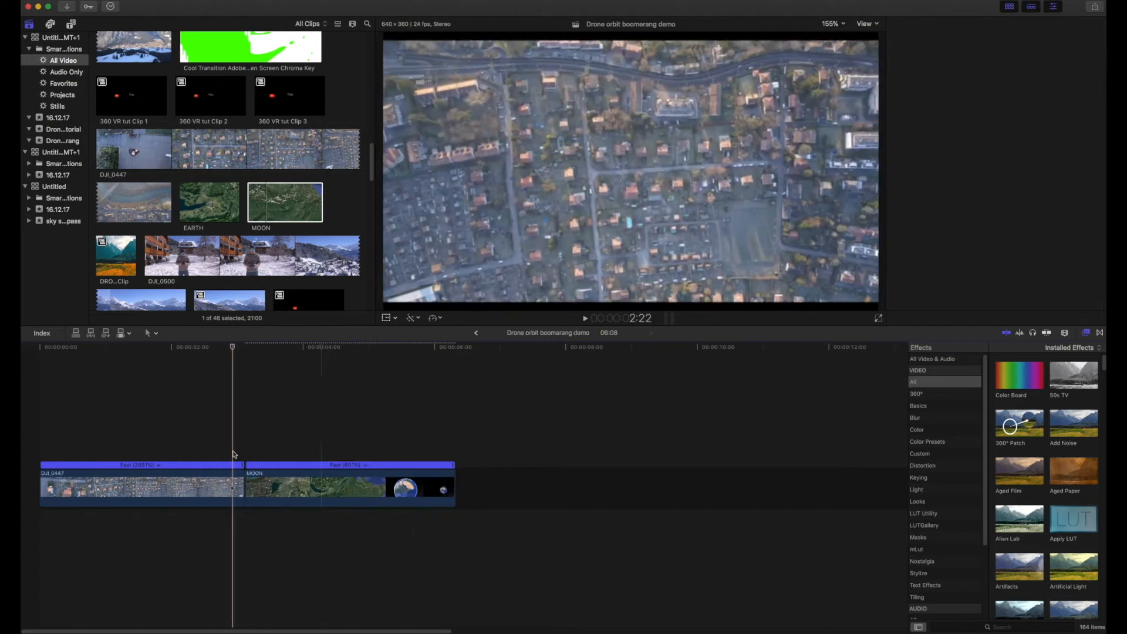
pyautogui.press('space')
pyautogui.press('super+4')
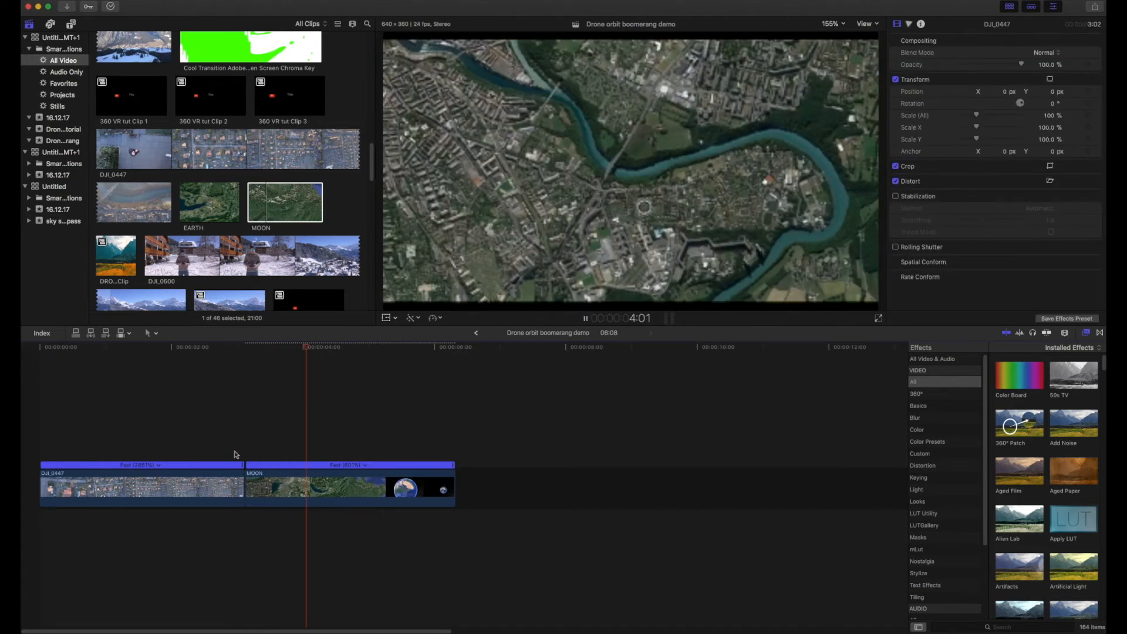
# - Stop the playback and render the whole project for smoother preview
pyautogui.press('space')
pyautogui.click(114, 0)
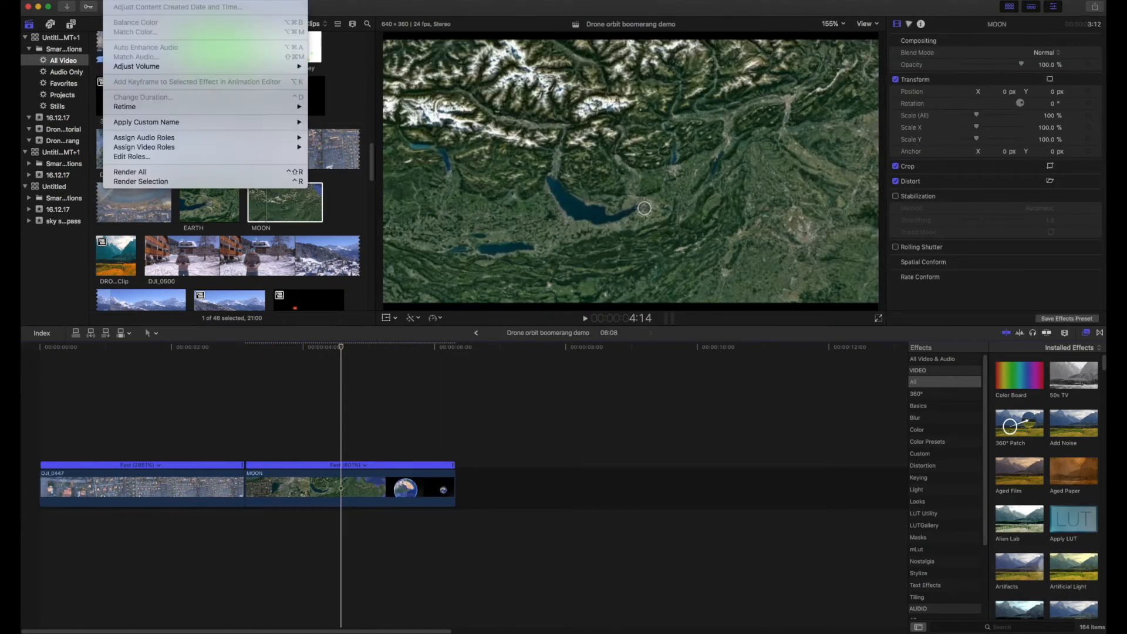
pyautogui.click(141, 173)
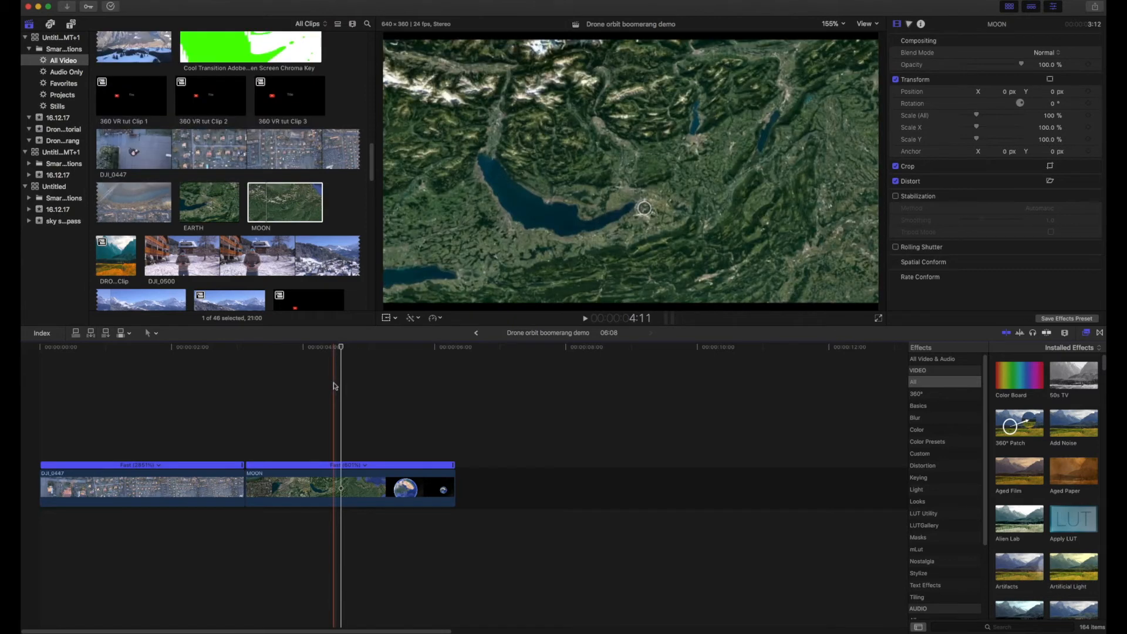
# - Stretch the MOON clip's retiming until the project lasts about 7:13 and play it back through the globe section
pyautogui.press('space')
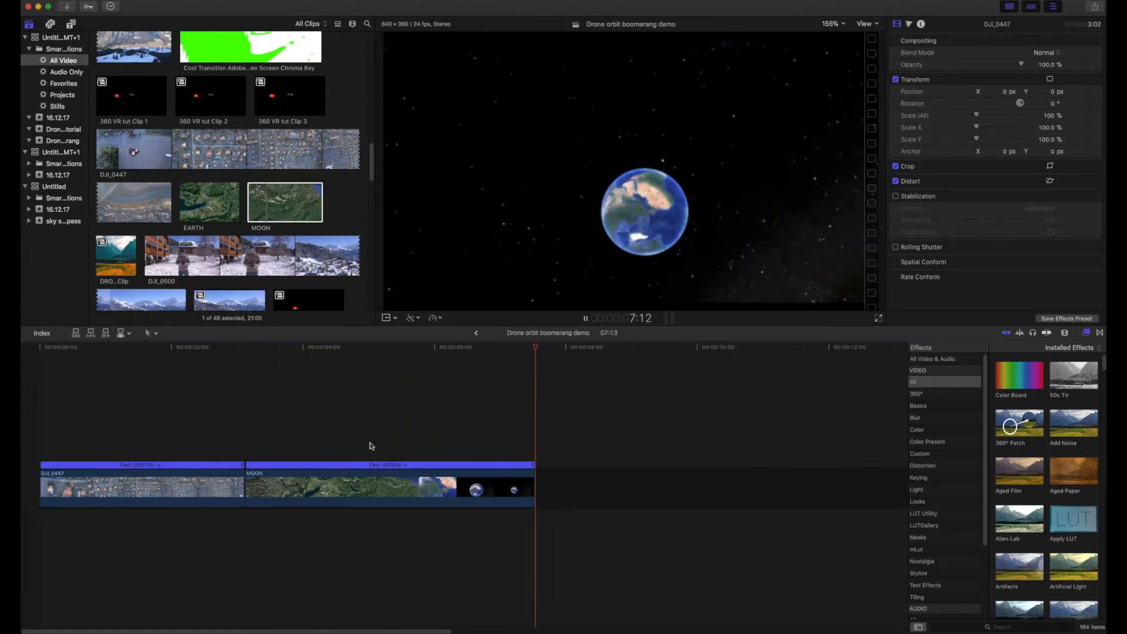
pyautogui.press('space')
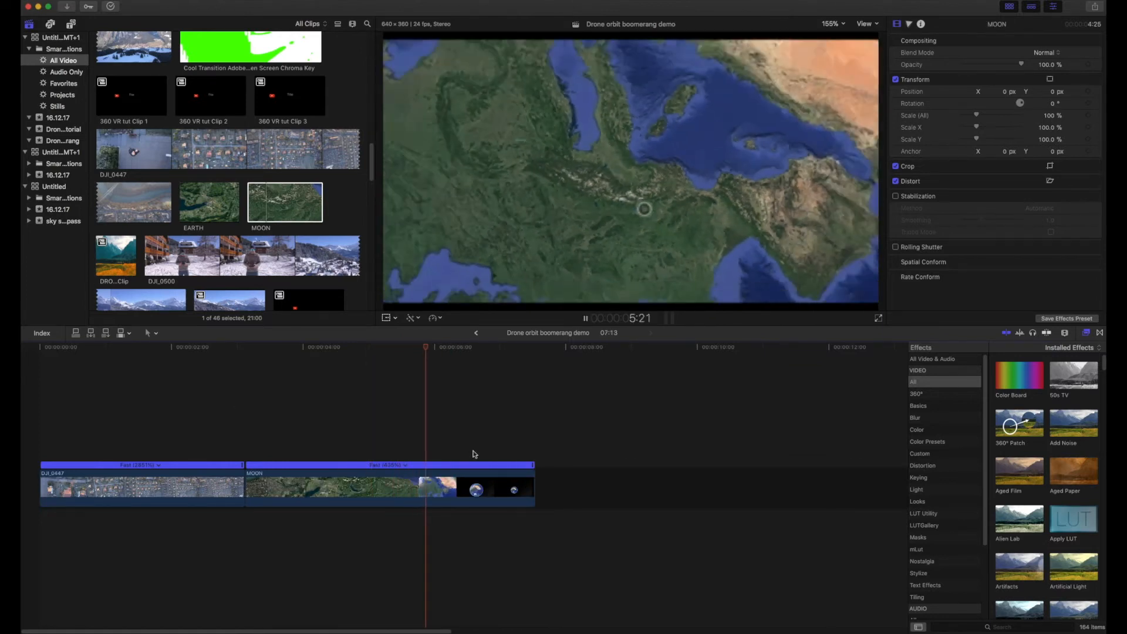
pyautogui.press('space')
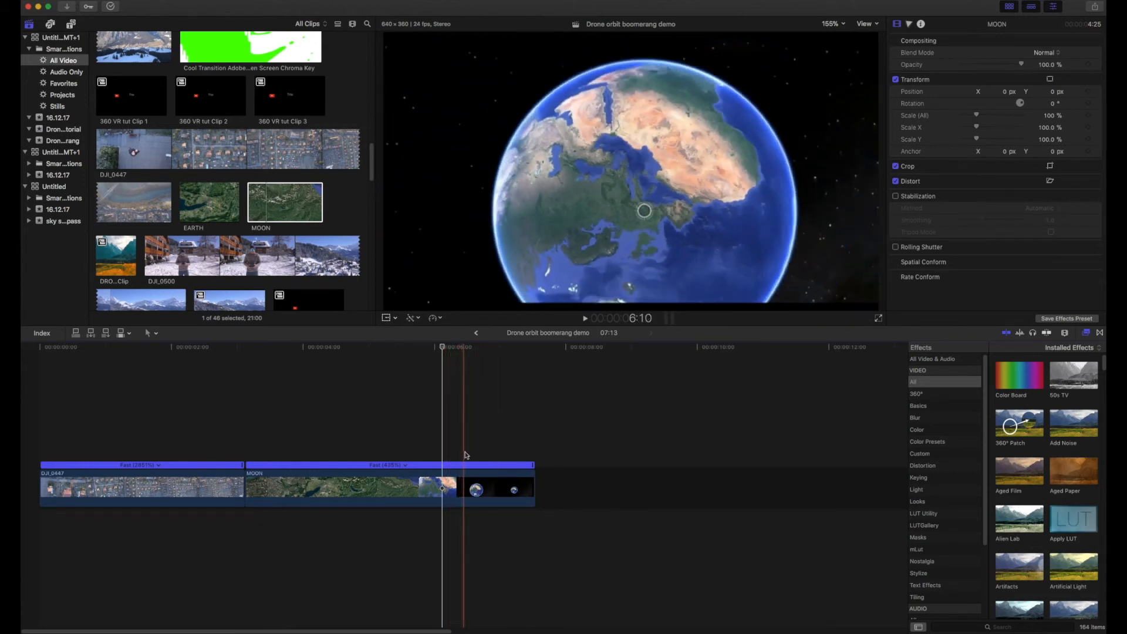
# - Split the MOON clip at about 6:13, where the whole globe is in view
pyautogui.click(470, 456)
pyautogui.click(470, 478)
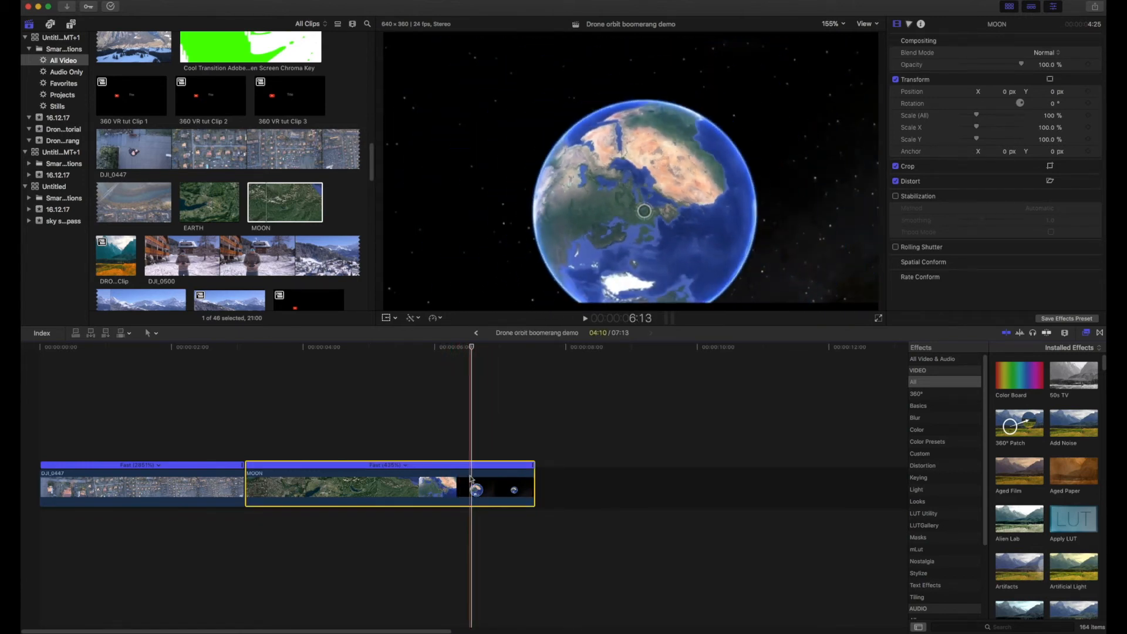
pyautogui.press('super+b')
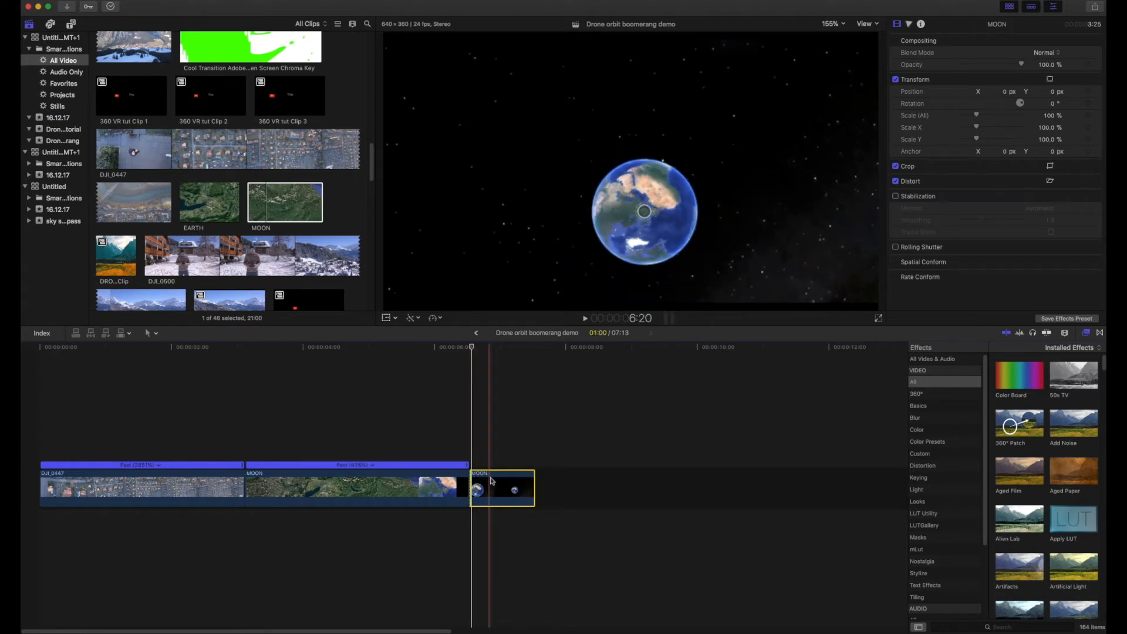
# - Reset the second MOON segment to Normal (100%) speed and shorten its retiming to a duration of about 1:15
pyautogui.click(441, 320)
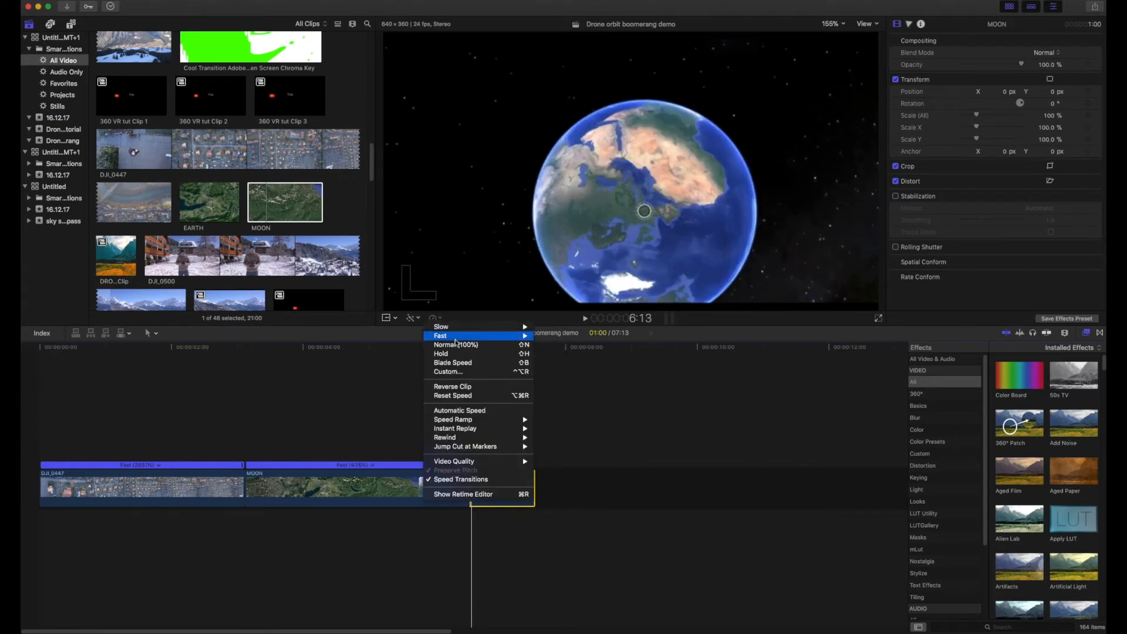
pyautogui.click(457, 345)
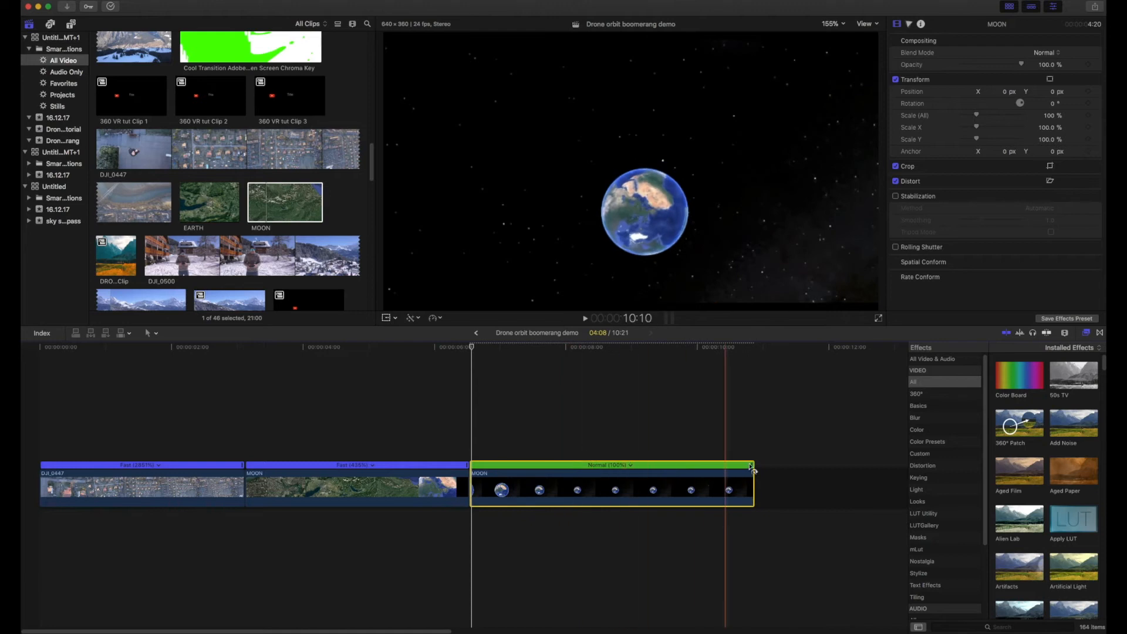
pyautogui.moveTo(754, 464); pyautogui.dragTo(575, 475)
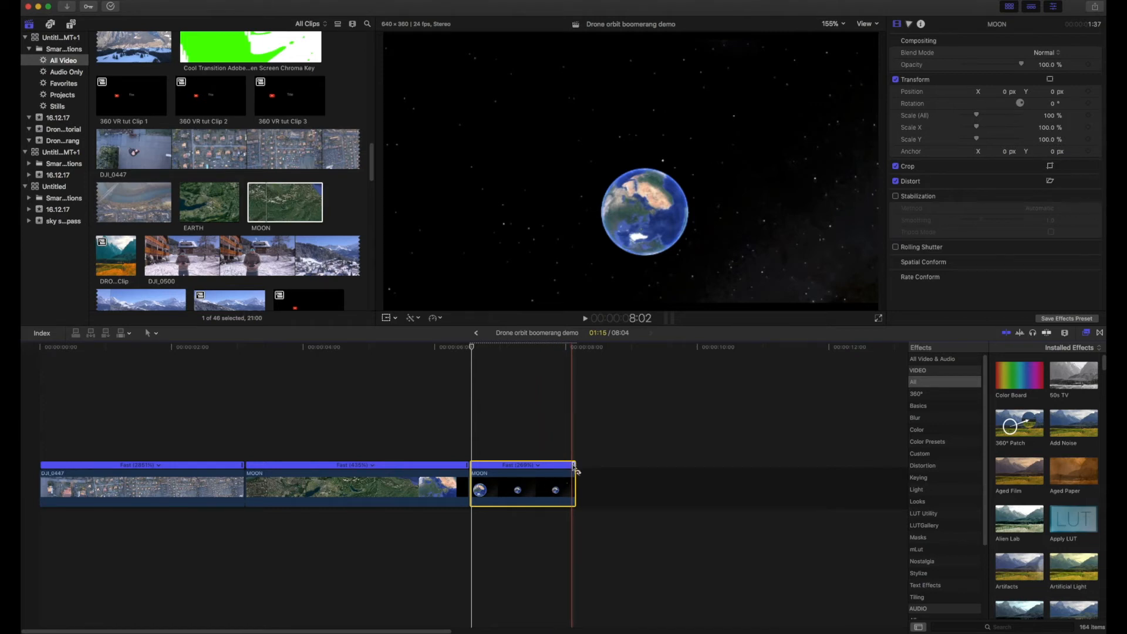
# - Trim the end of the second MOON segment and stretch its retiming until the project lasts about 8:03
pyautogui.moveTo(574, 470); pyautogui.dragTo(531, 477)
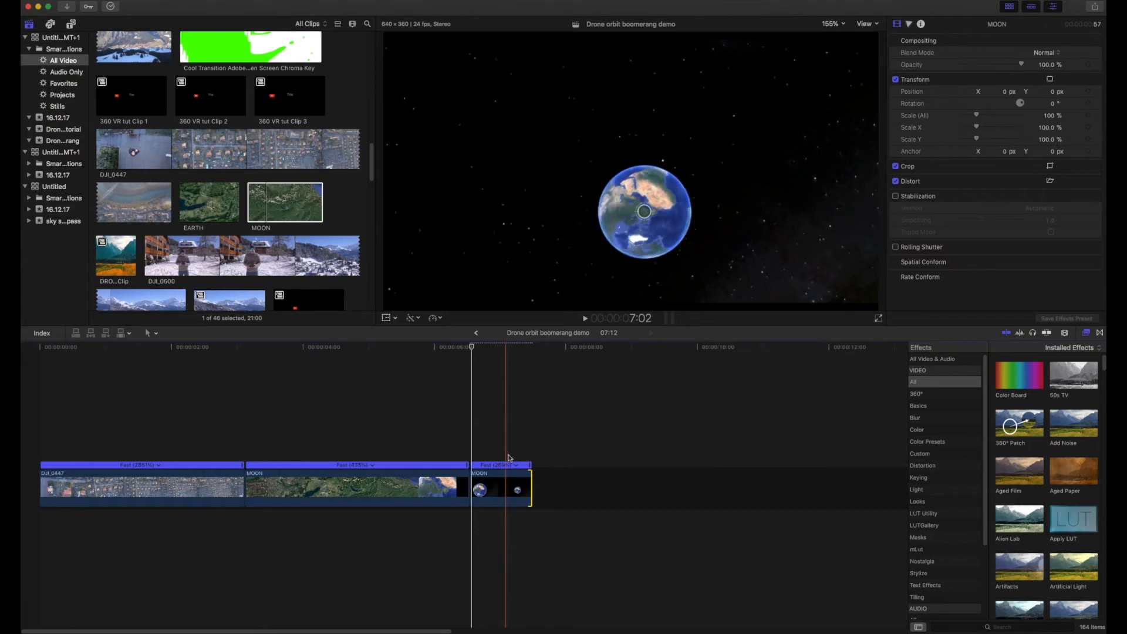
pyautogui.click(490, 456)
pyautogui.press('super+z')
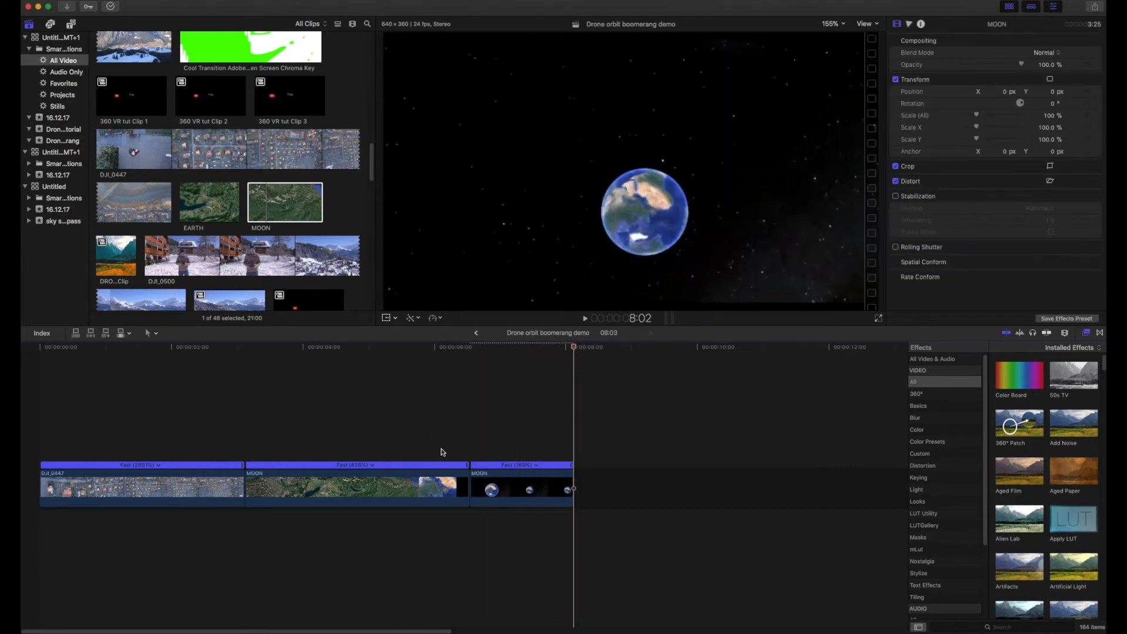
pyautogui.press('space')
pyautogui.press('space')
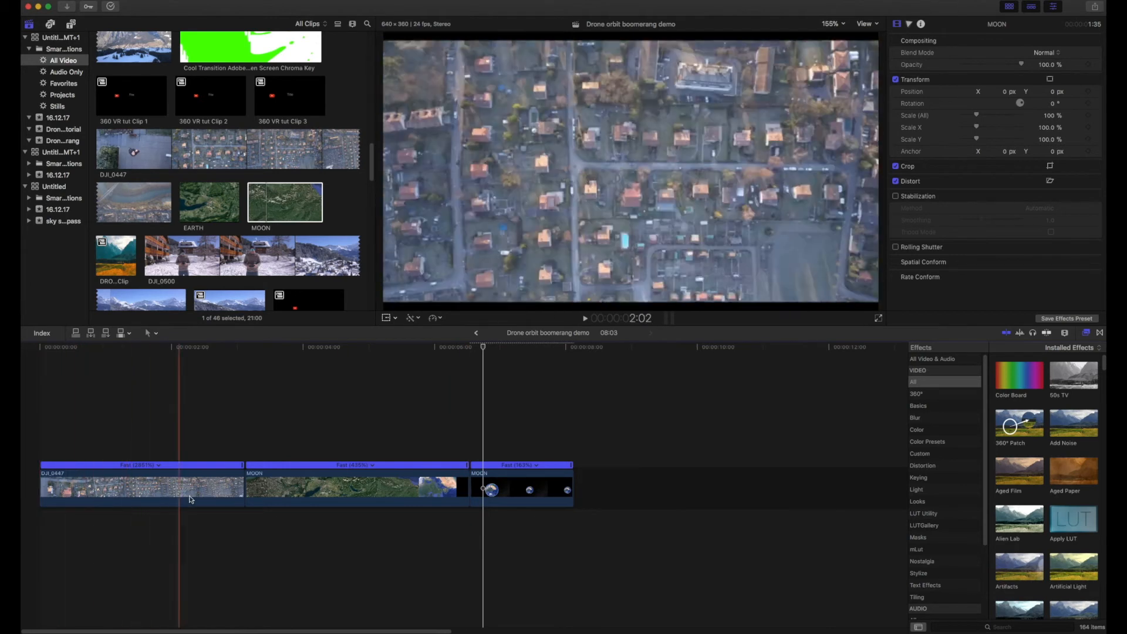
# - Combine the drone clip and both MOON segments into one compound clip in the 16.12.17 event, keeping the default name
pyautogui.moveTo(502, 526); pyautogui.dragTo(205, 493)
pyautogui.rightClick(294, 484)
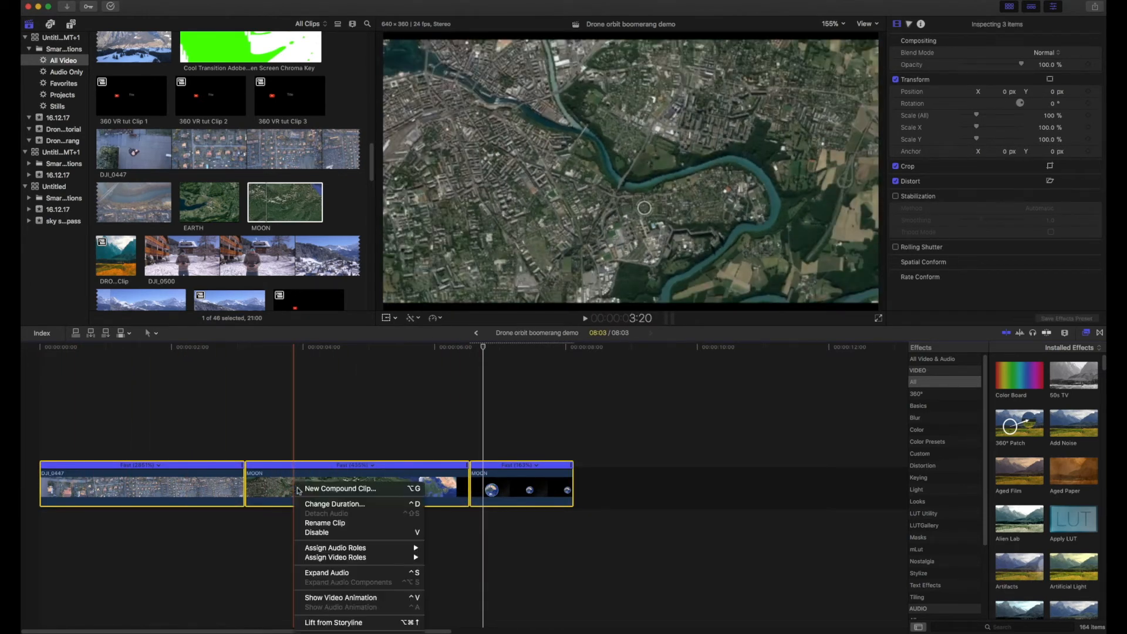
pyautogui.click(327, 490)
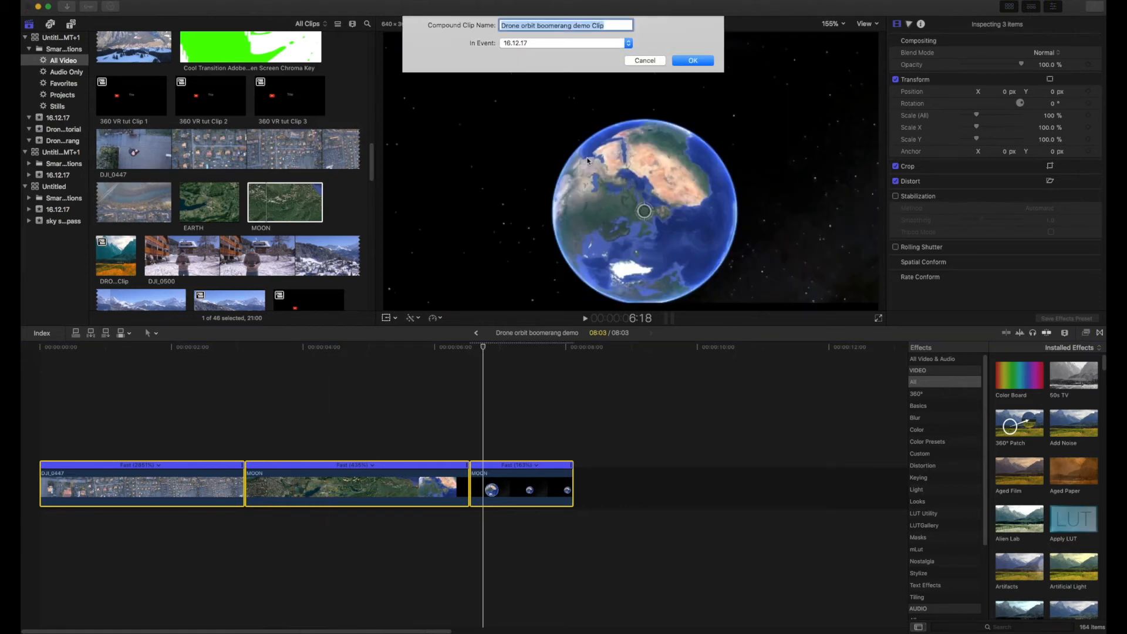
pyautogui.click(692, 60)
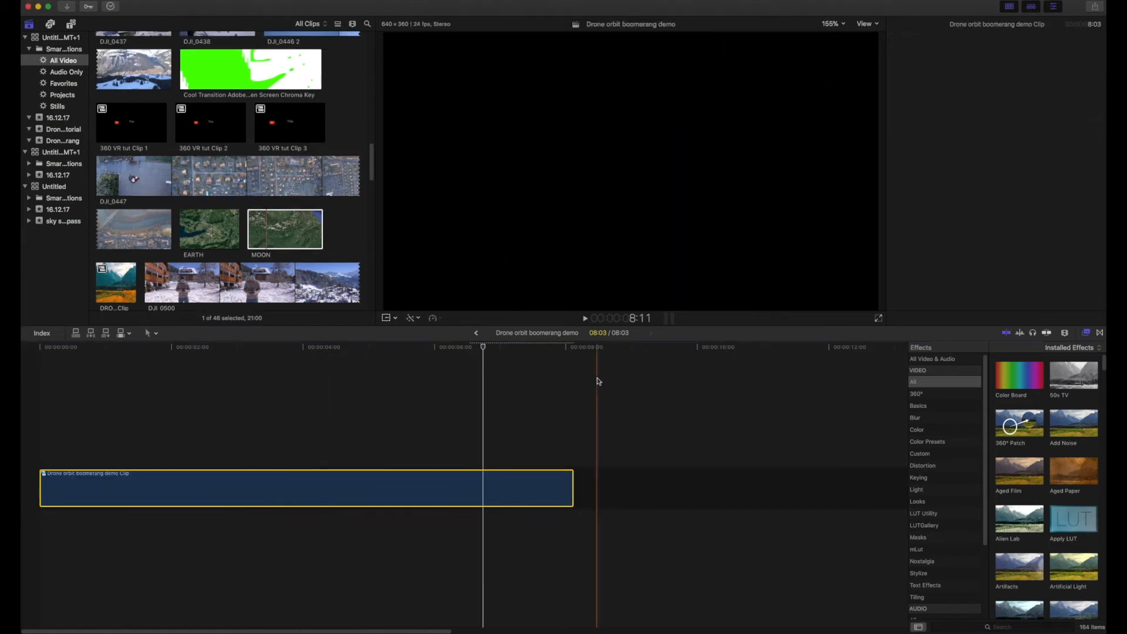
# - Duplicate the compound clip after the original and delete the gap between the two copies
pyautogui.click(342, 487)
pyautogui.click(377, 480)
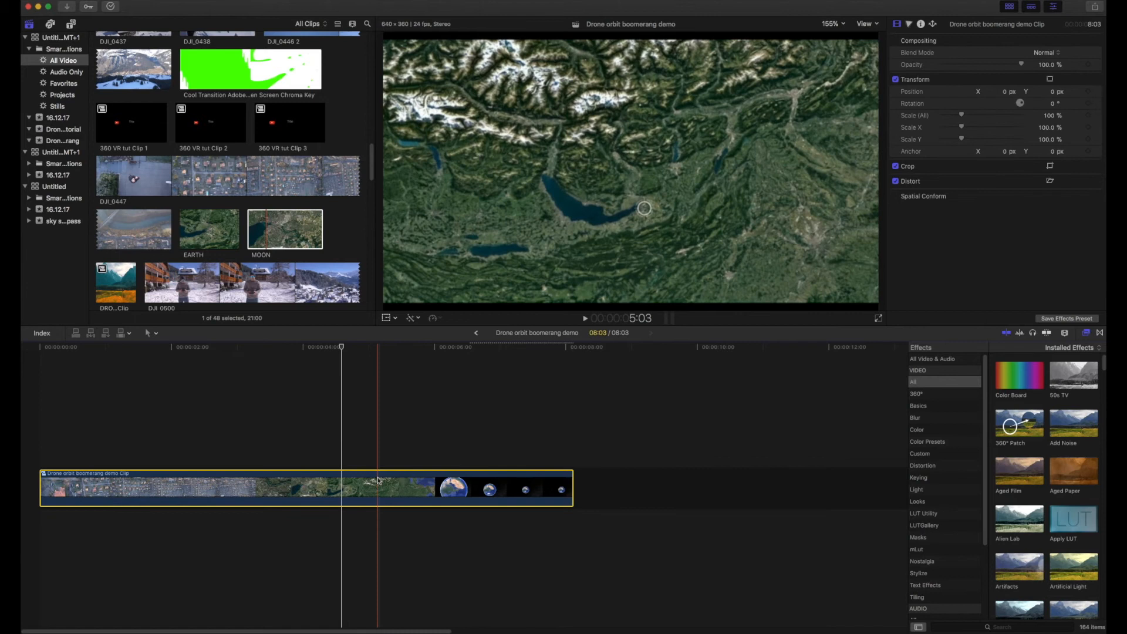
pyautogui.click(672, 493)
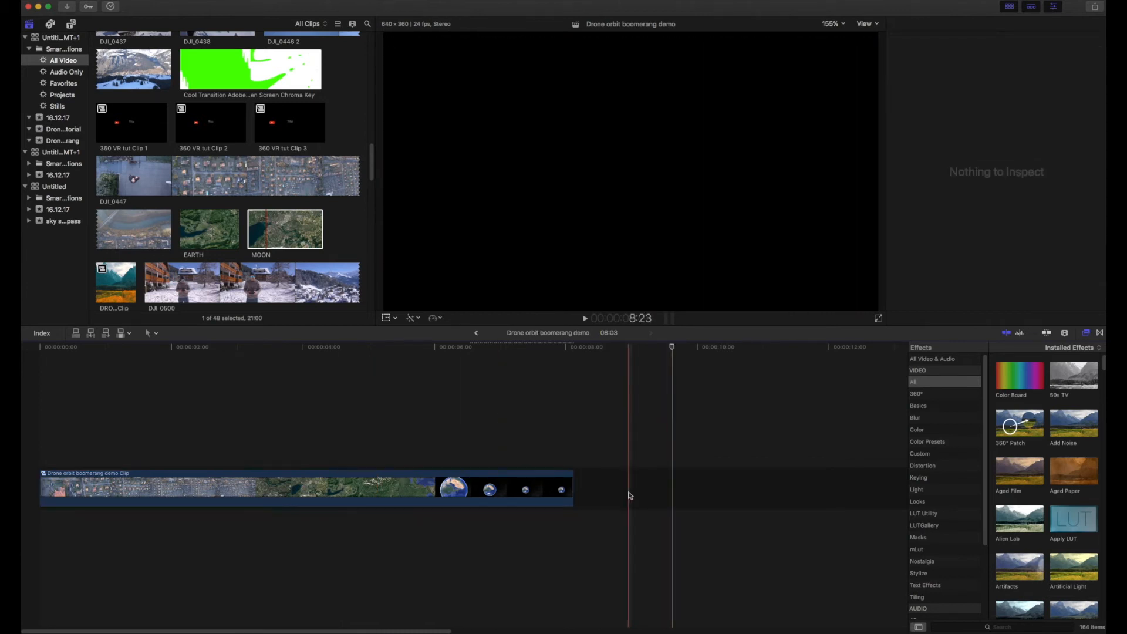
pyautogui.press('super+v')
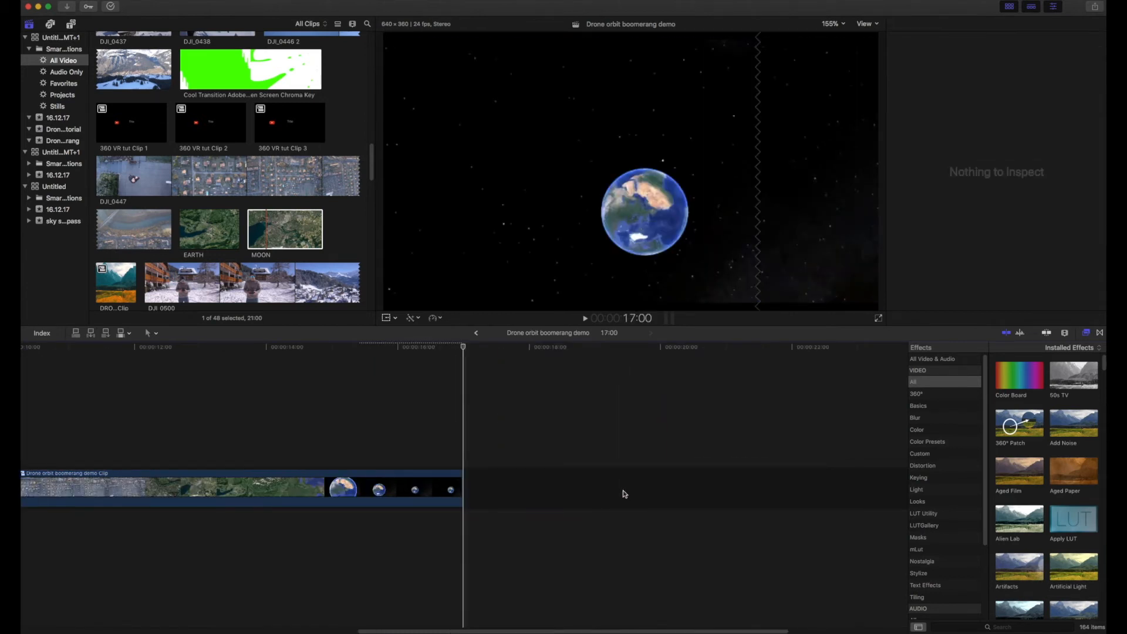
pyautogui.moveTo(505, 631); pyautogui.dragTo(274, 630)
pyautogui.click(371, 495)
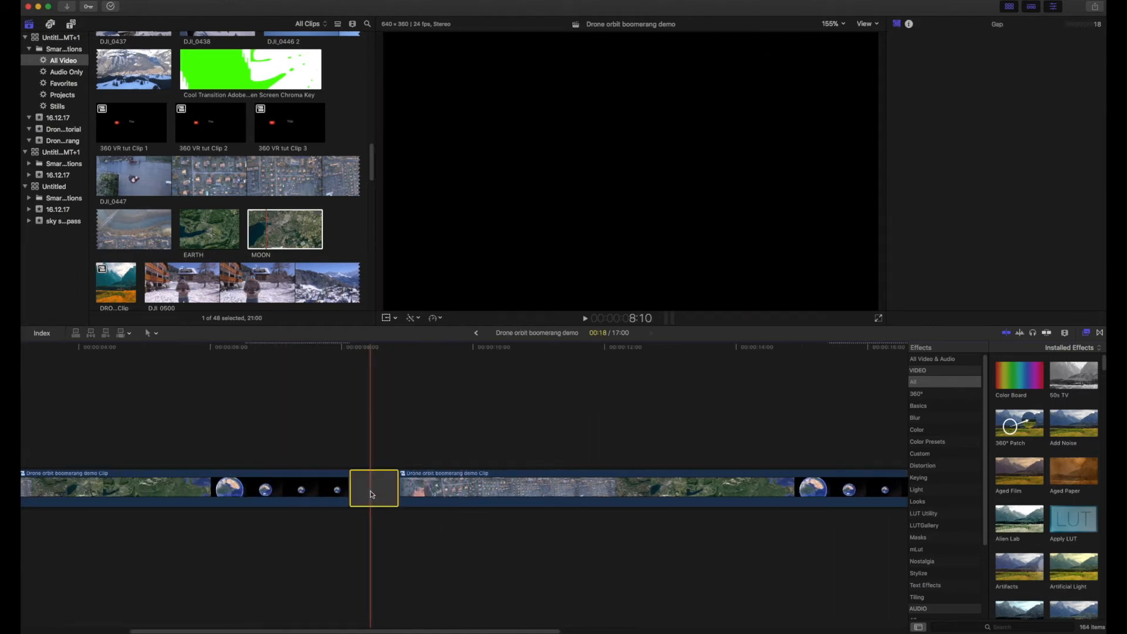
pyautogui.press('Delete')
# - Reverse the second copy of the compound clip and render the whole project
pyautogui.click(385, 488)
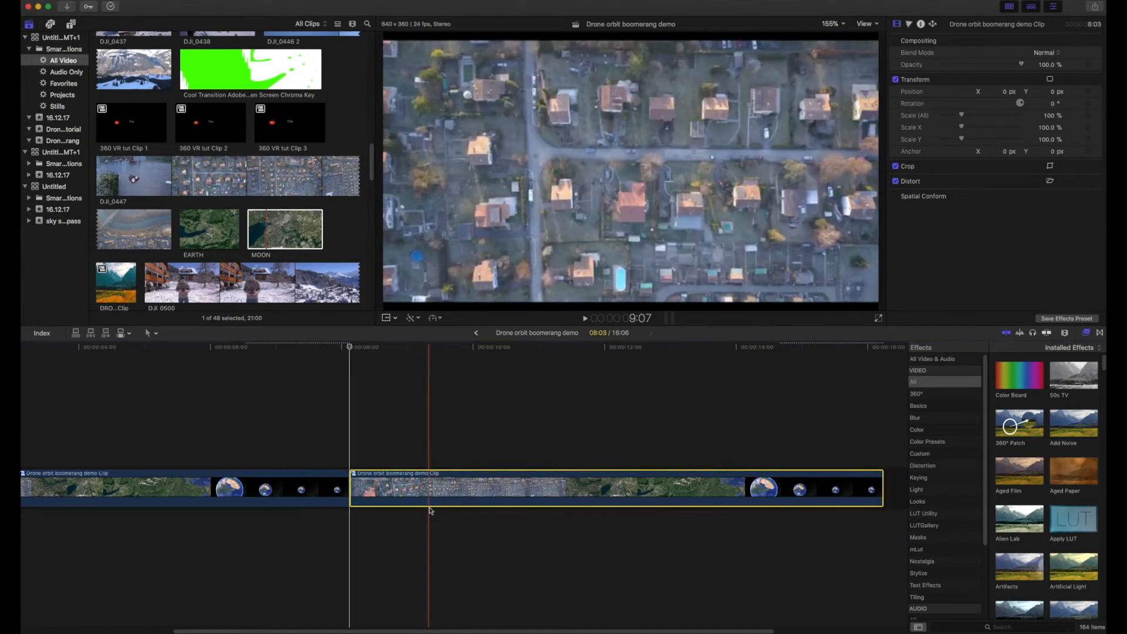
pyautogui.click(435, 319)
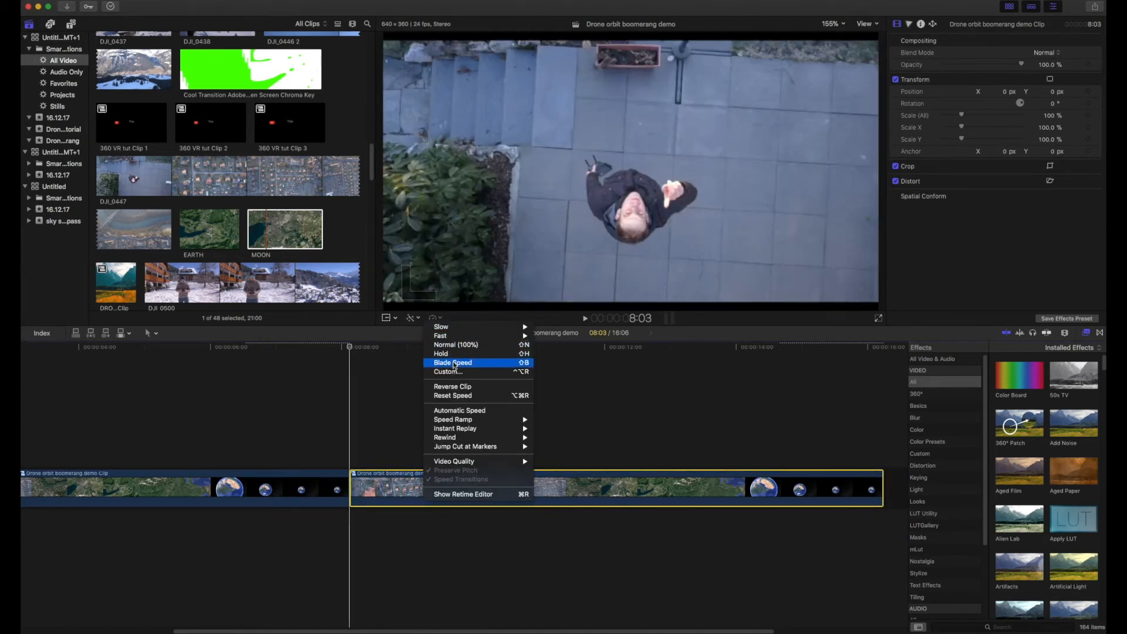
pyautogui.click(459, 385)
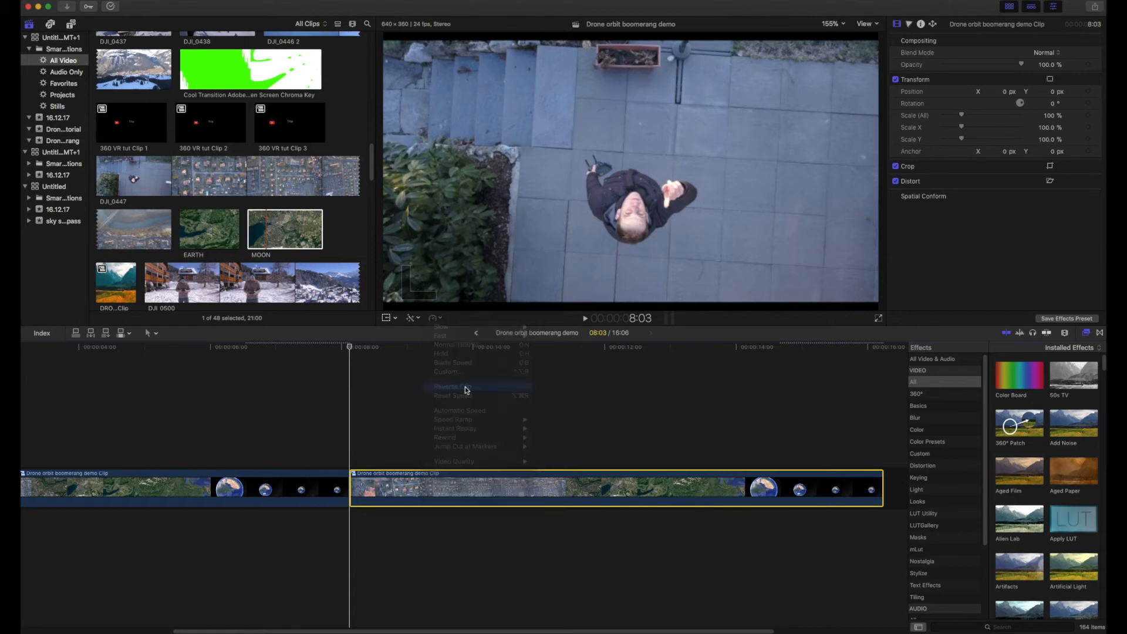
pyautogui.click(120, 1)
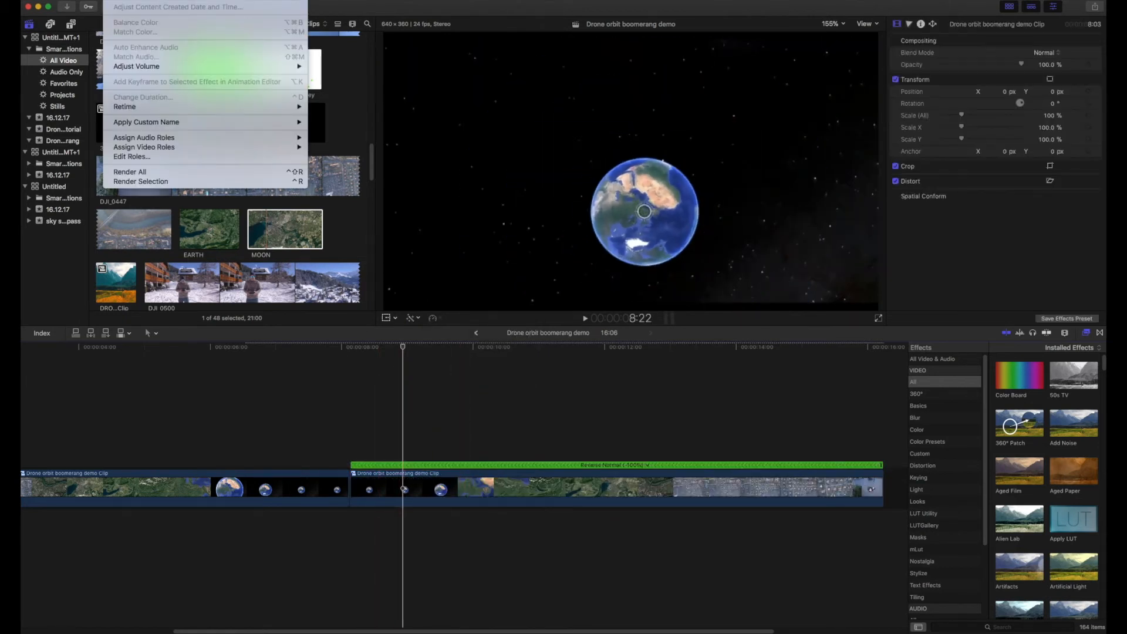
pyautogui.click(147, 172)
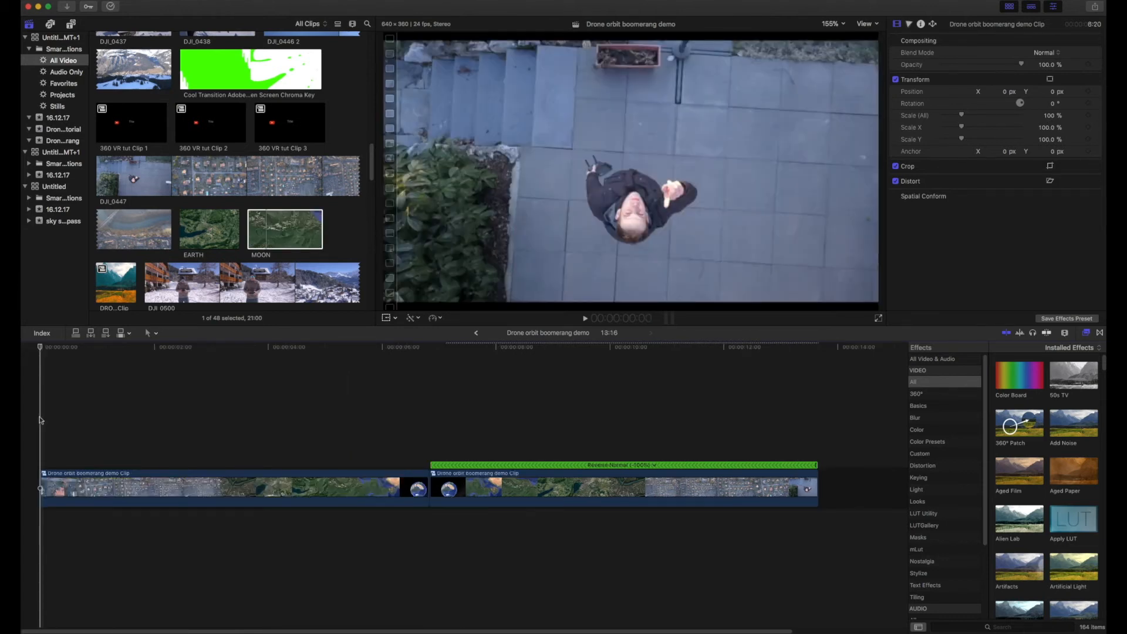
# - Trim both copies at their join until the project lasts about 13:16 and play the boomerang from the start
pyautogui.press('space')
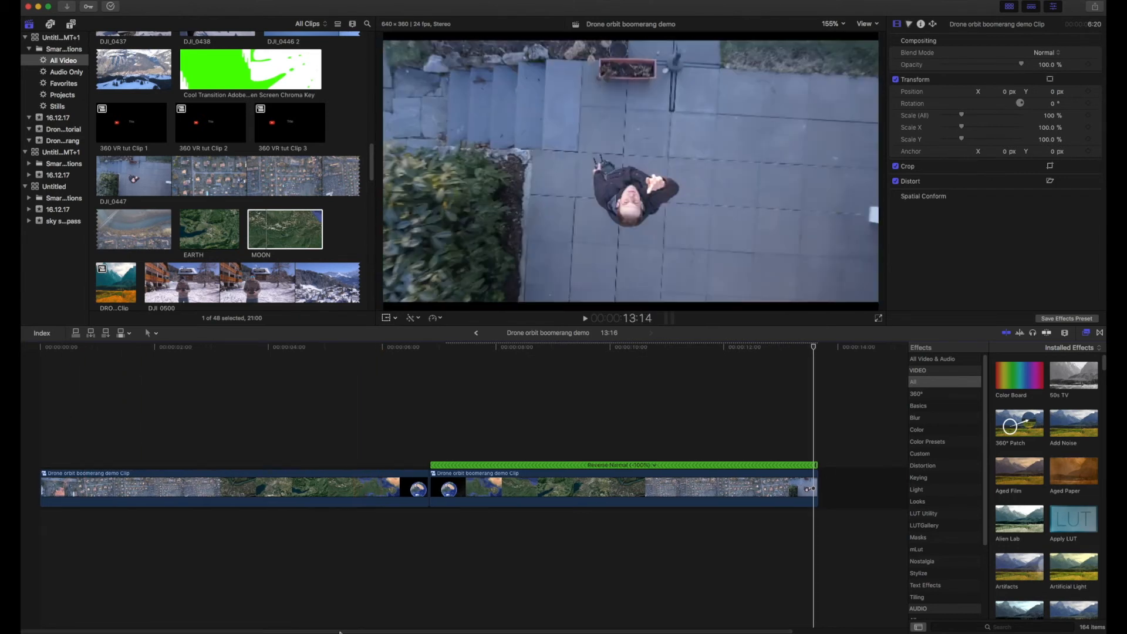
pyautogui.click(265, 587)
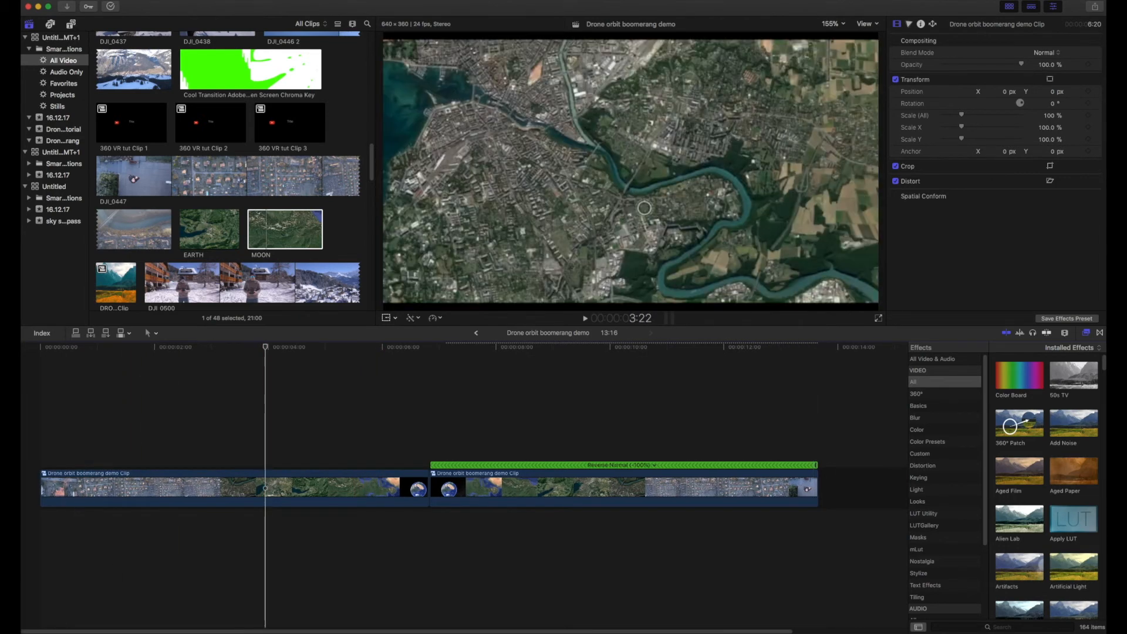
# - Switch to the Video music folder in Finder and add the Drop It Like Its Hot Instrumental MP3 beneath the clips
pyautogui.press('super+Tab')
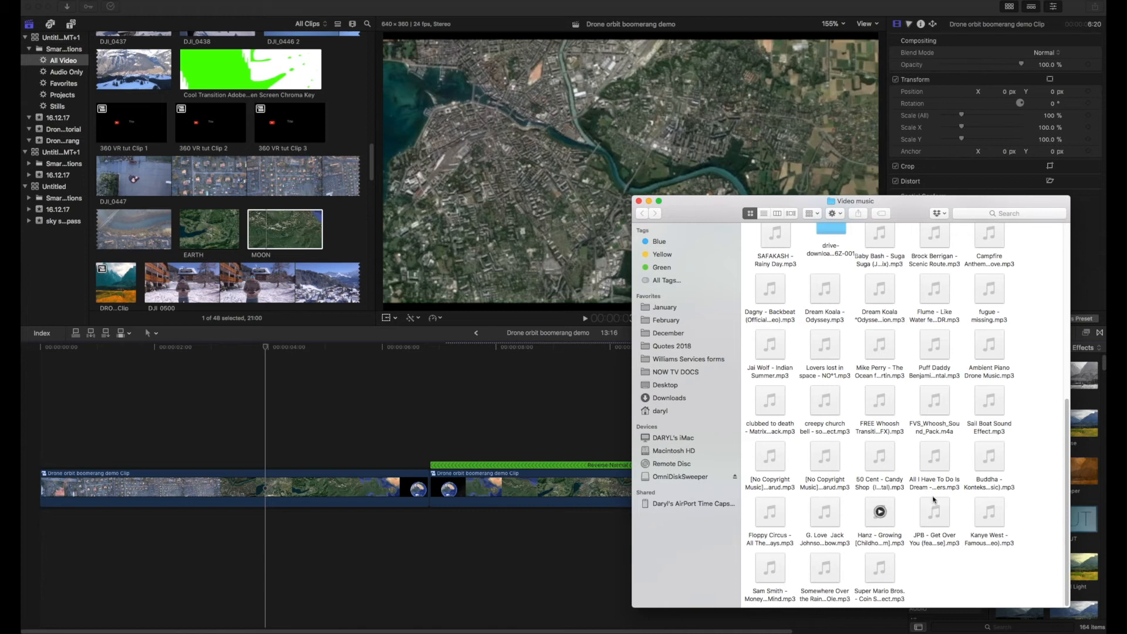
pyautogui.moveTo(994, 202); pyautogui.dragTo(897, 173)
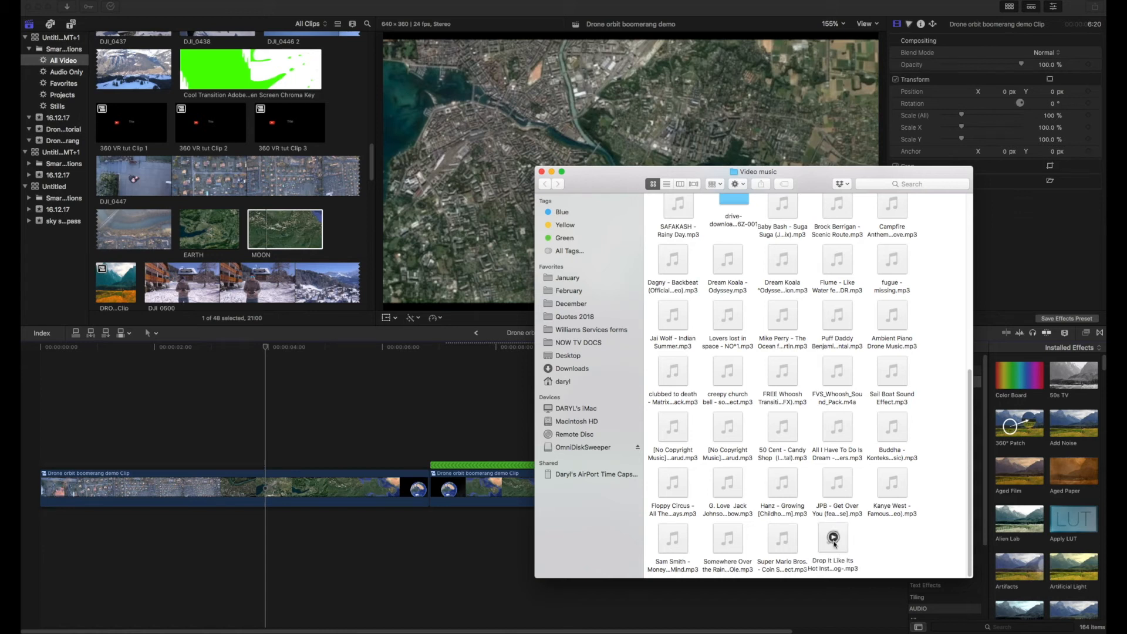
pyautogui.moveTo(833, 537); pyautogui.dragTo(58, 528)
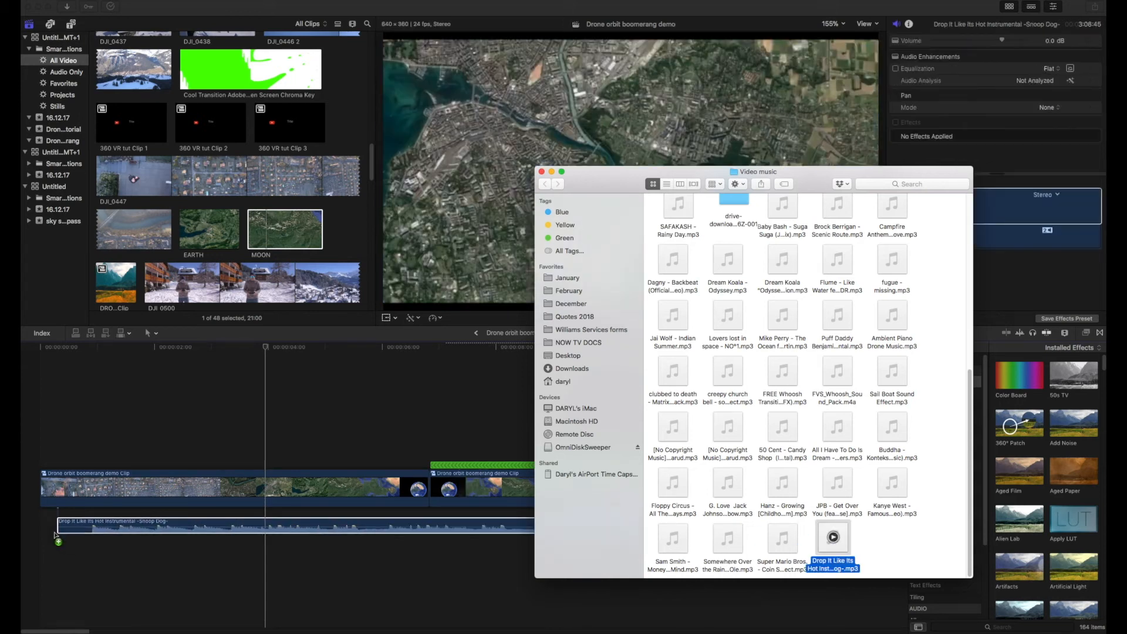
pyautogui.click(546, 175)
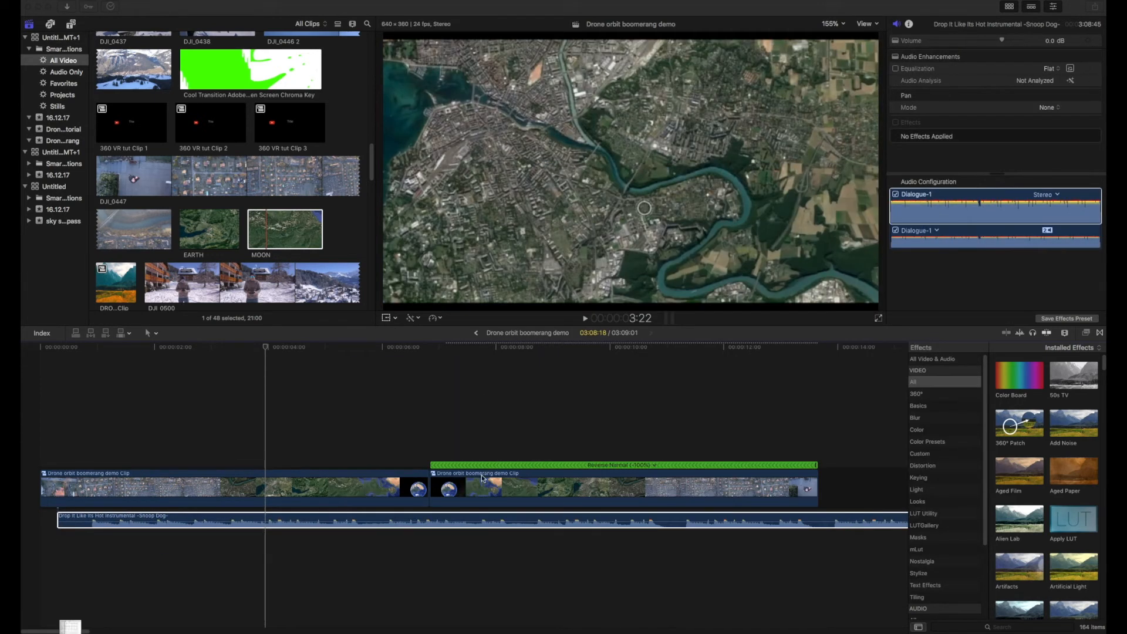
# - Align the music track with the start of the project and play it from the beginning
pyautogui.moveTo(484, 516); pyautogui.dragTo(53, 528)
pyautogui.click(40, 563)
pyautogui.press('space')
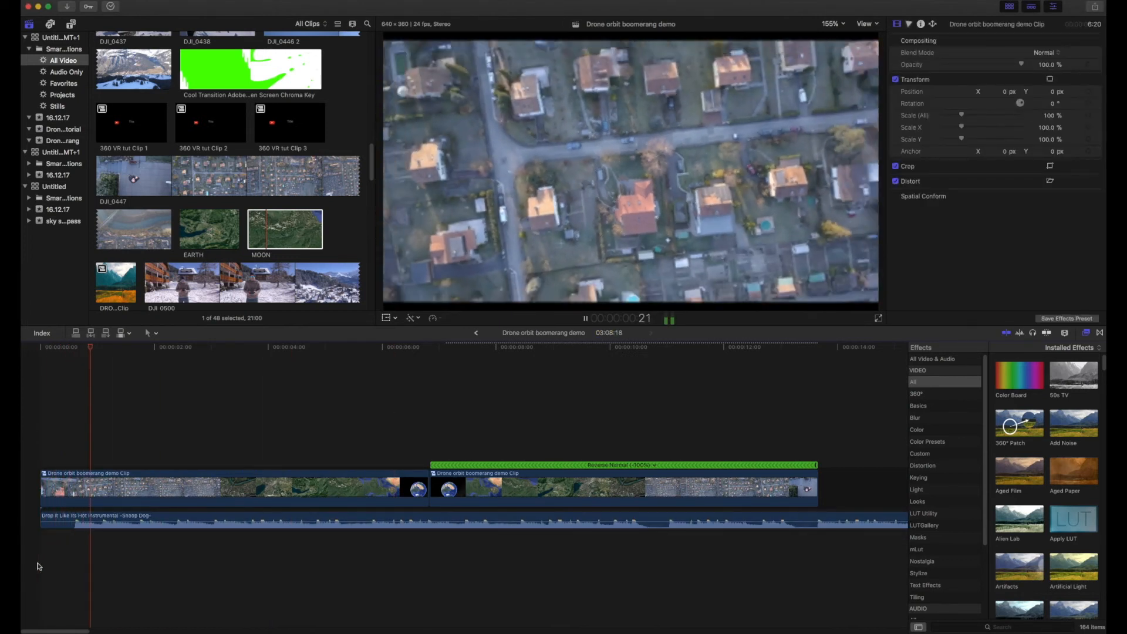
# - Trim about 11 frames off the music's beginning, realign it with the project start and play the boomerang with sound
pyautogui.moveTo(41, 517); pyautogui.dragTo(67, 517)
pyautogui.click(44, 558)
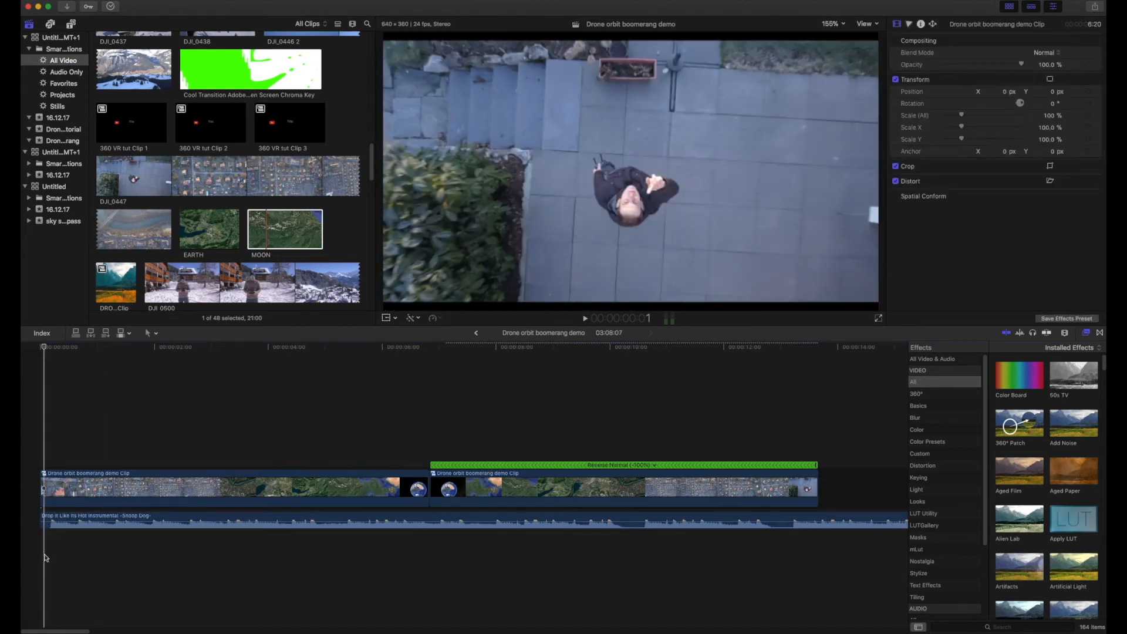
pyautogui.press('space')
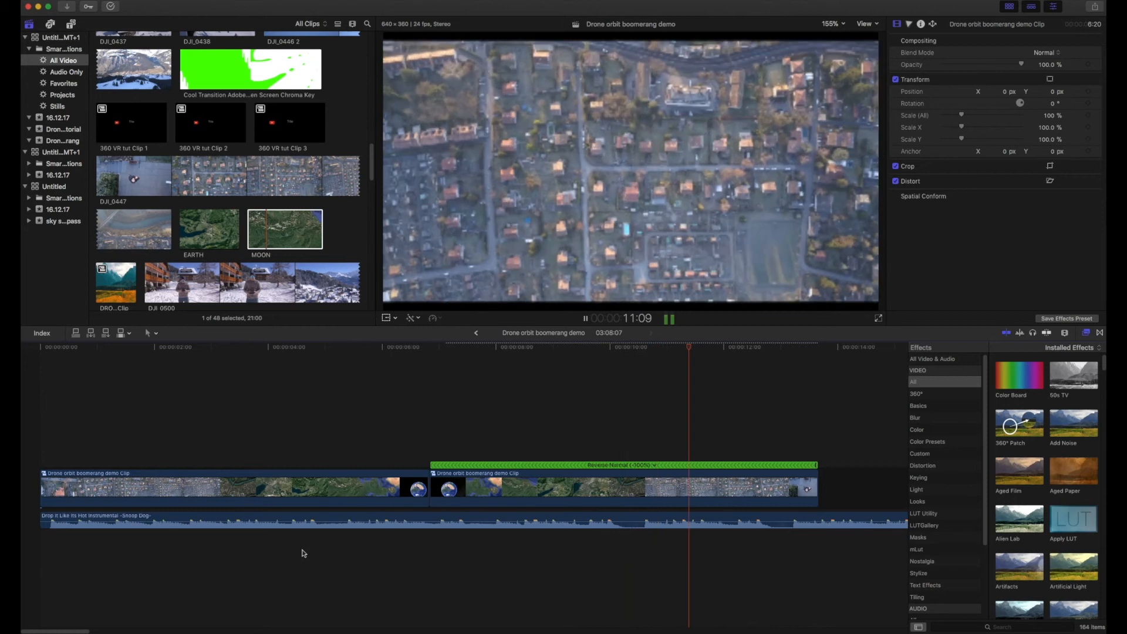
pyautogui.press('space')
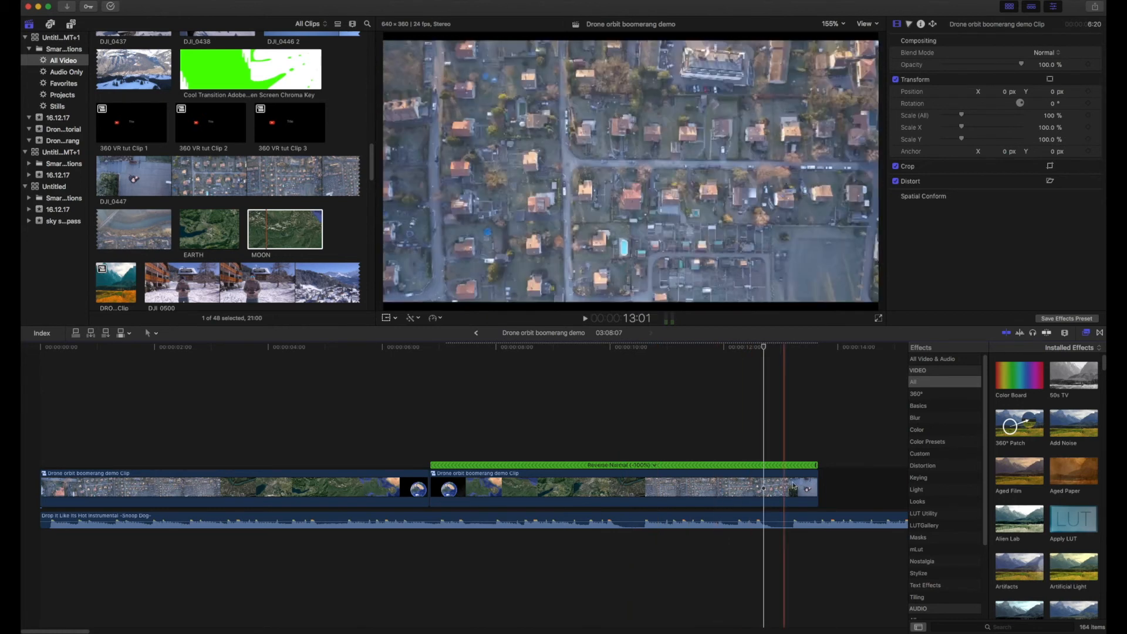
# - Split the music track where the video clips end, delete the excess part and align the music's end with the video
pyautogui.click(813, 486)
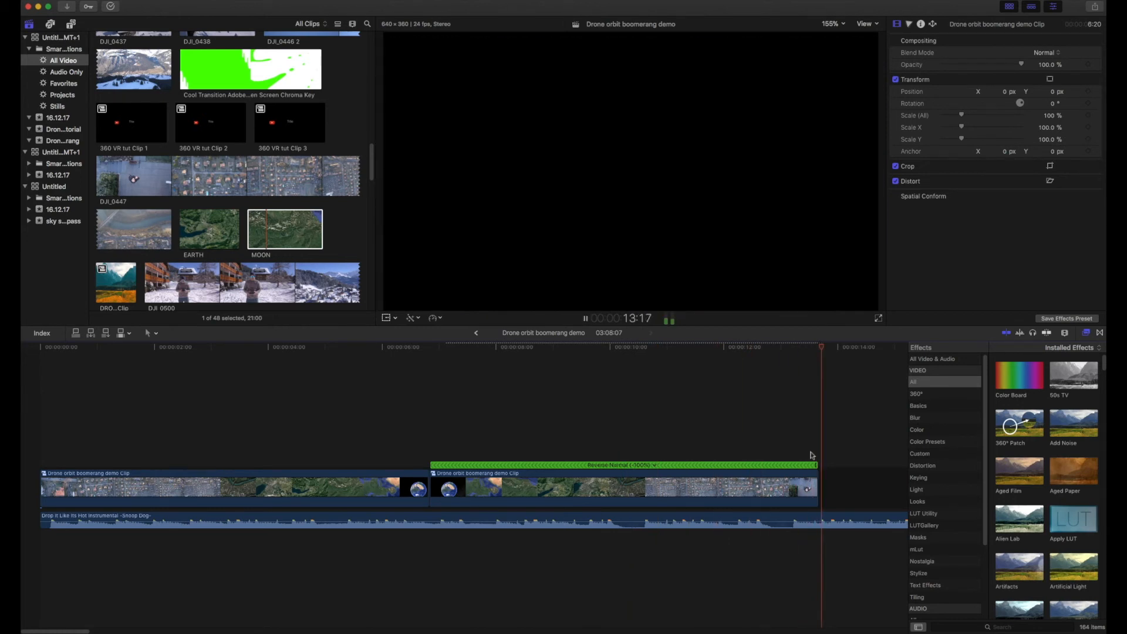
pyautogui.press('space')
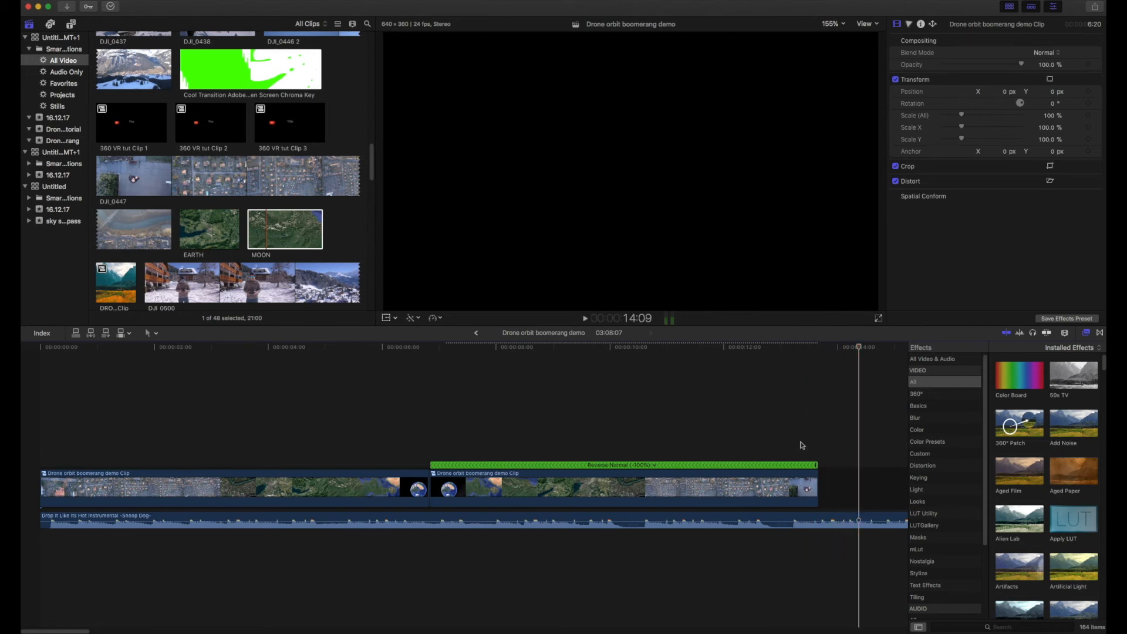
pyautogui.click(802, 445)
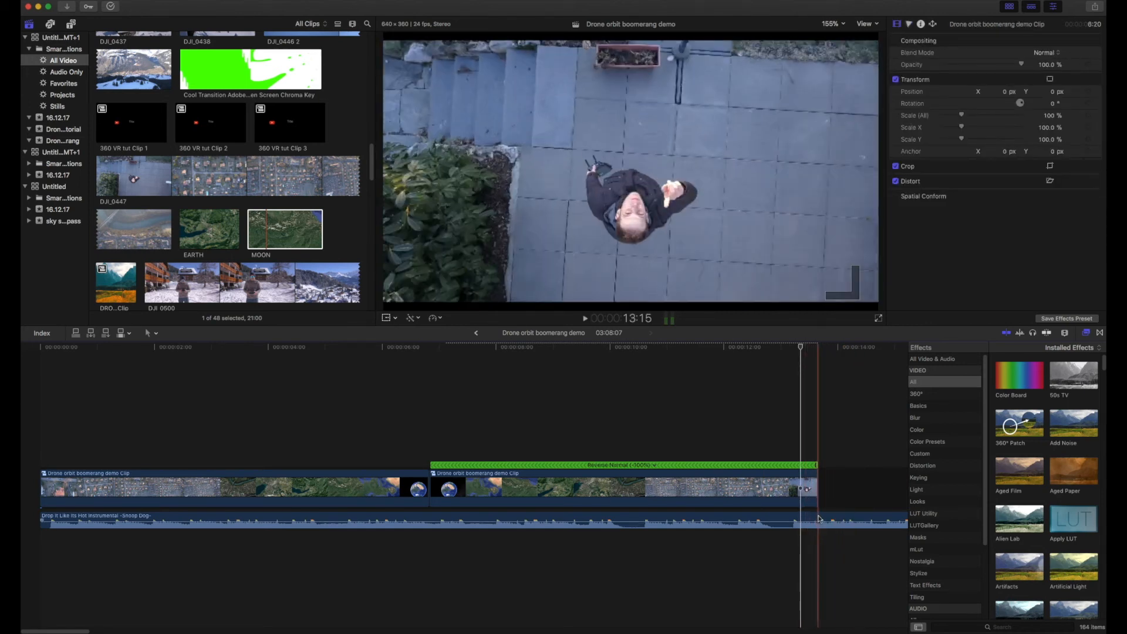
pyautogui.click(820, 519)
pyautogui.press('super+b')
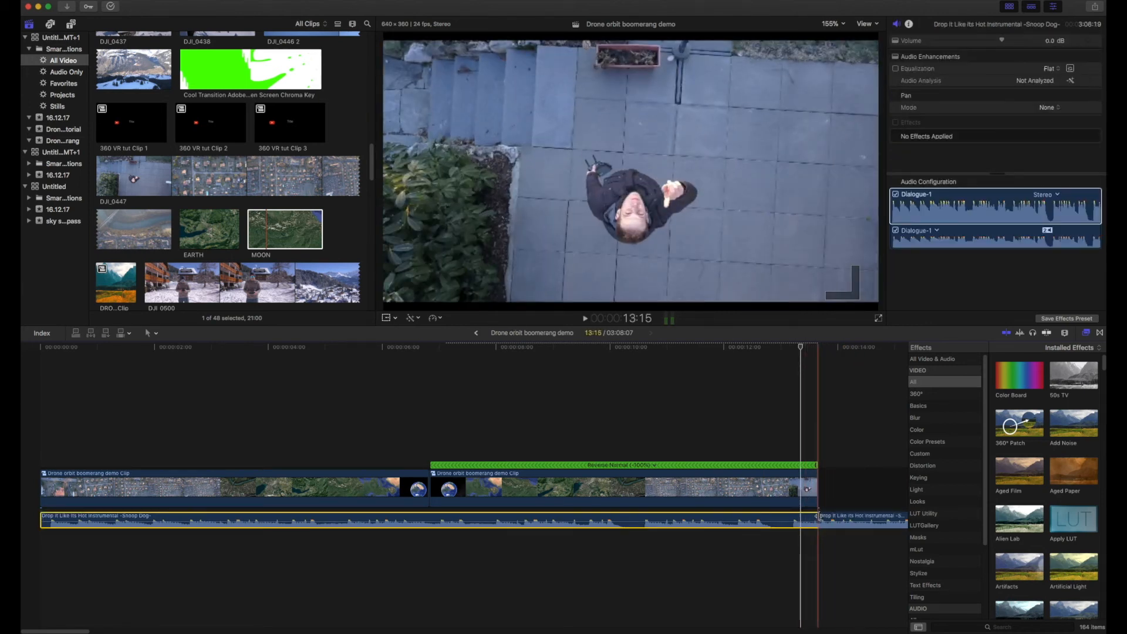
pyautogui.click(829, 518)
pyautogui.press('Delete')
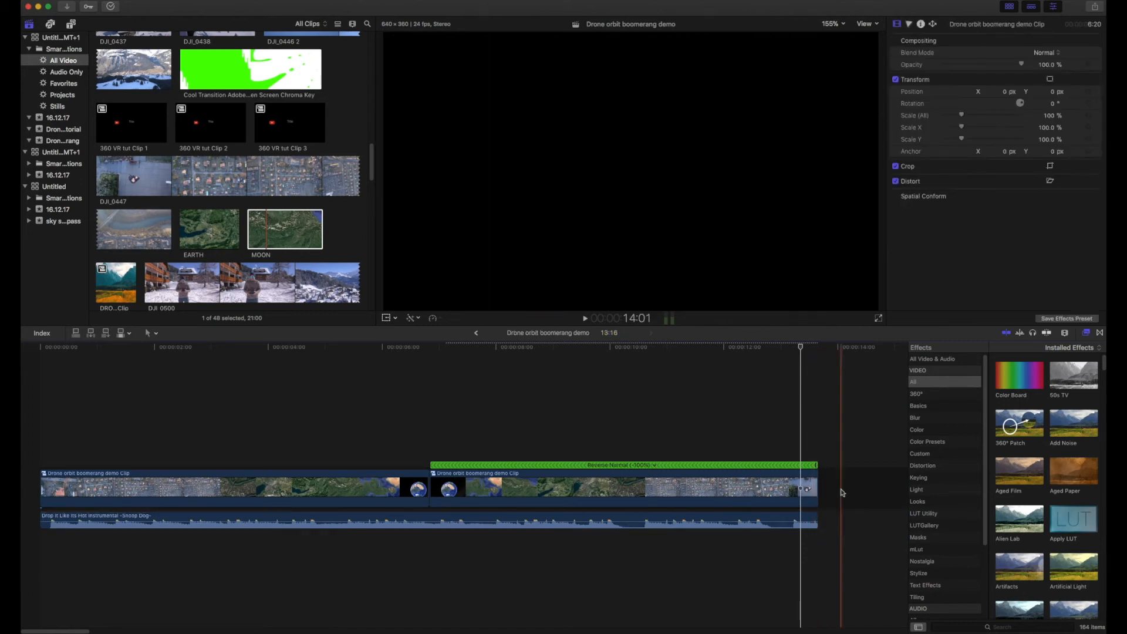
pyautogui.click(840, 516)
pyautogui.moveTo(818, 515); pyautogui.dragTo(819, 516)
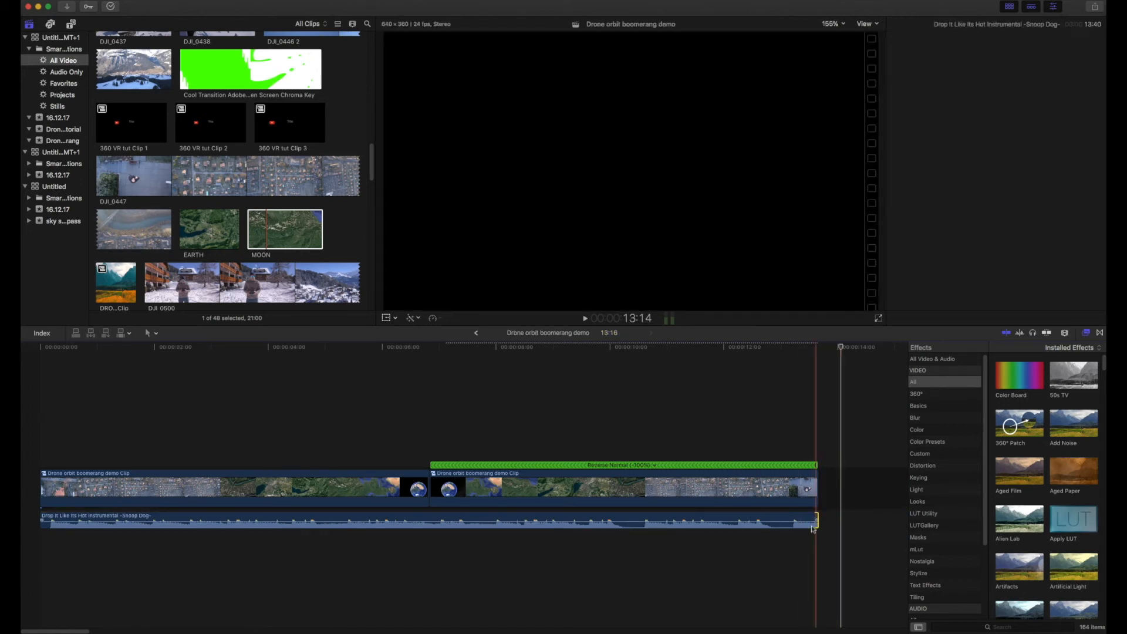
# - Combine both video clips and the music track into a new compound clip
pyautogui.click(793, 542)
pyautogui.moveTo(761, 555); pyautogui.dragTo(619, 494)
pyautogui.click(505, 564)
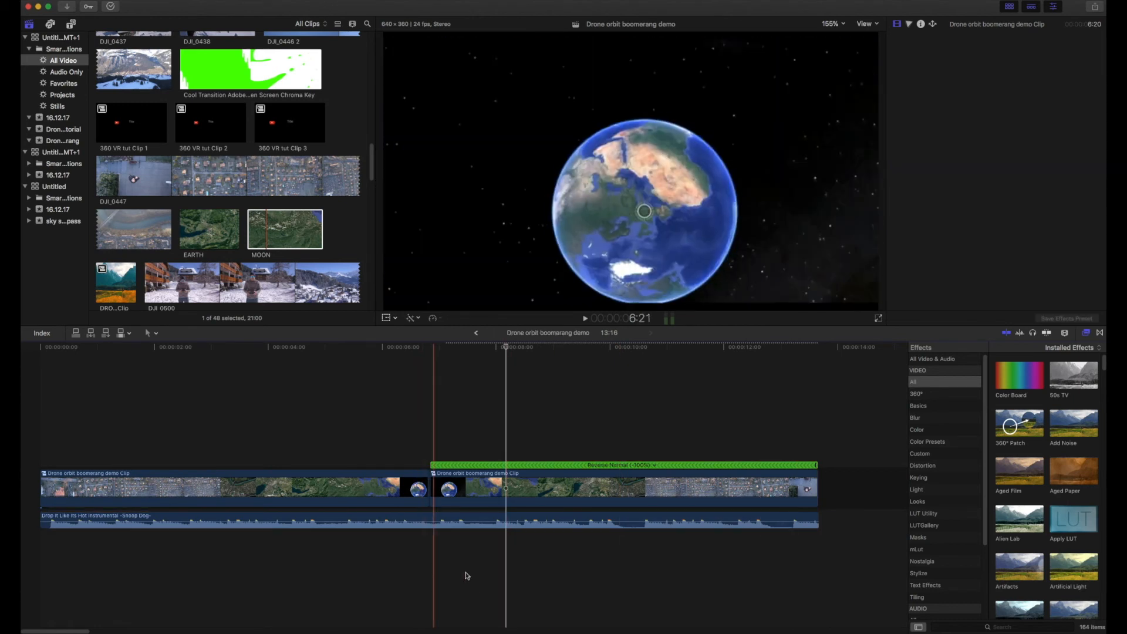
pyautogui.moveTo(494, 563); pyautogui.dragTo(379, 482)
pyautogui.rightClick(379, 483)
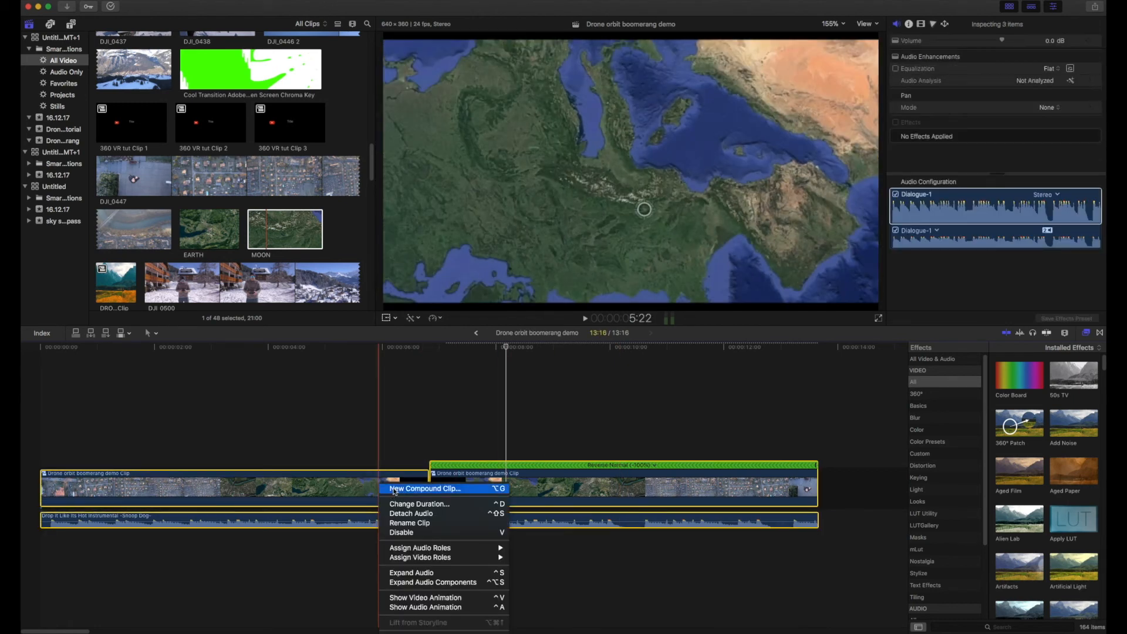
pyautogui.click(390, 491)
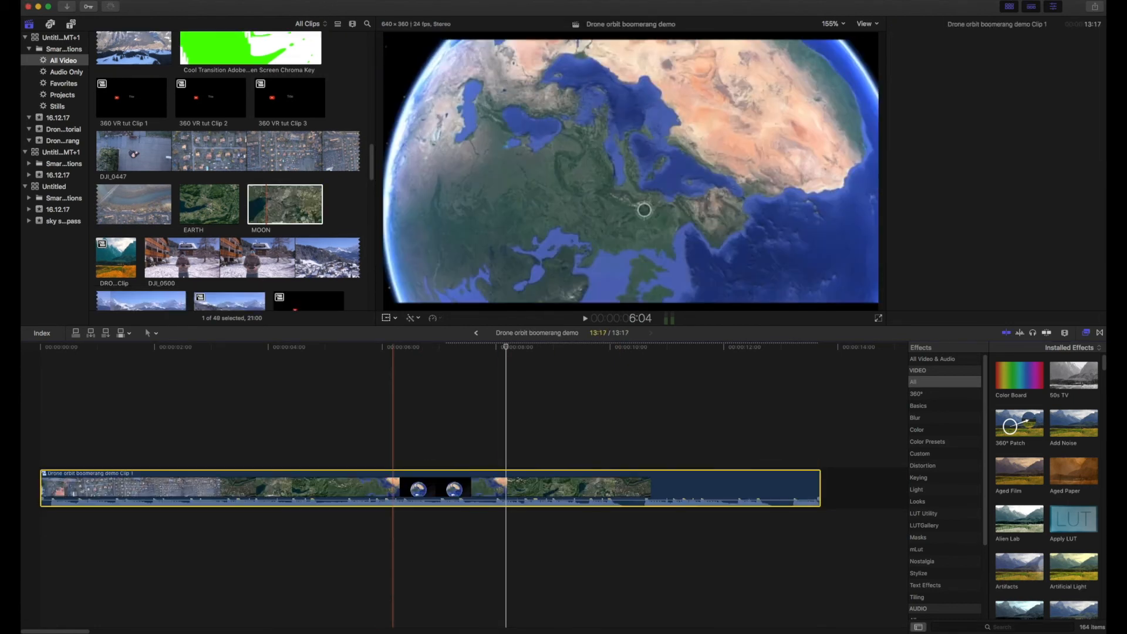
pyautogui.click(397, 444)
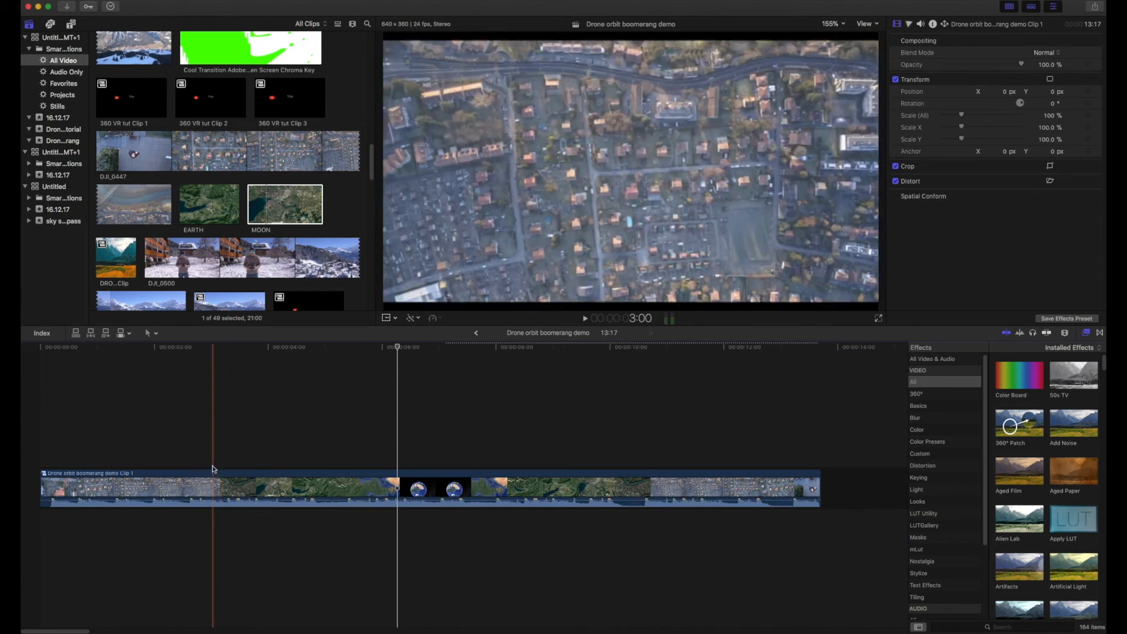
pyautogui.click(204, 456)
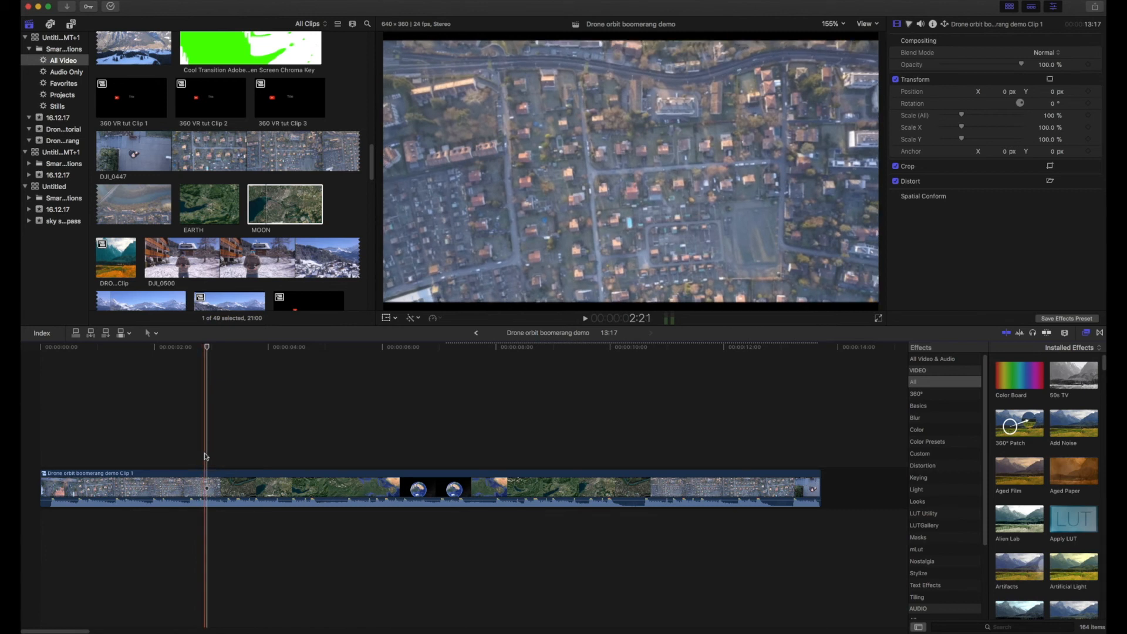
pyautogui.click(171, 455)
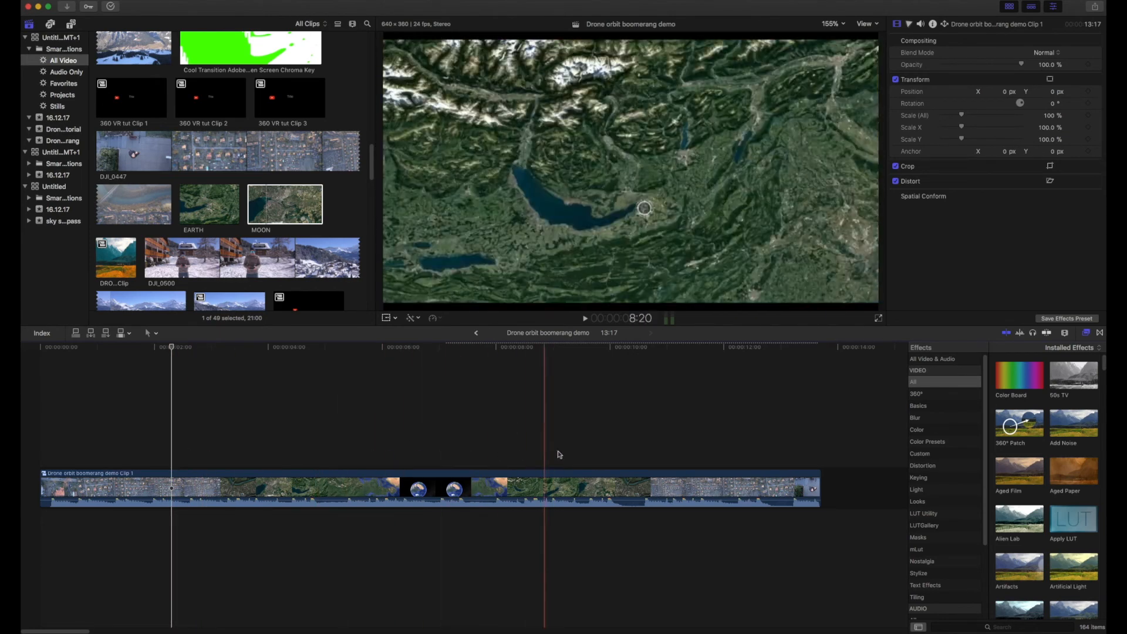
# - Export the project as a Master File using the H.264 Better Quality codec, saved to the Desktop as Drone orbit boomerang demo
pyautogui.click(1094, 7)
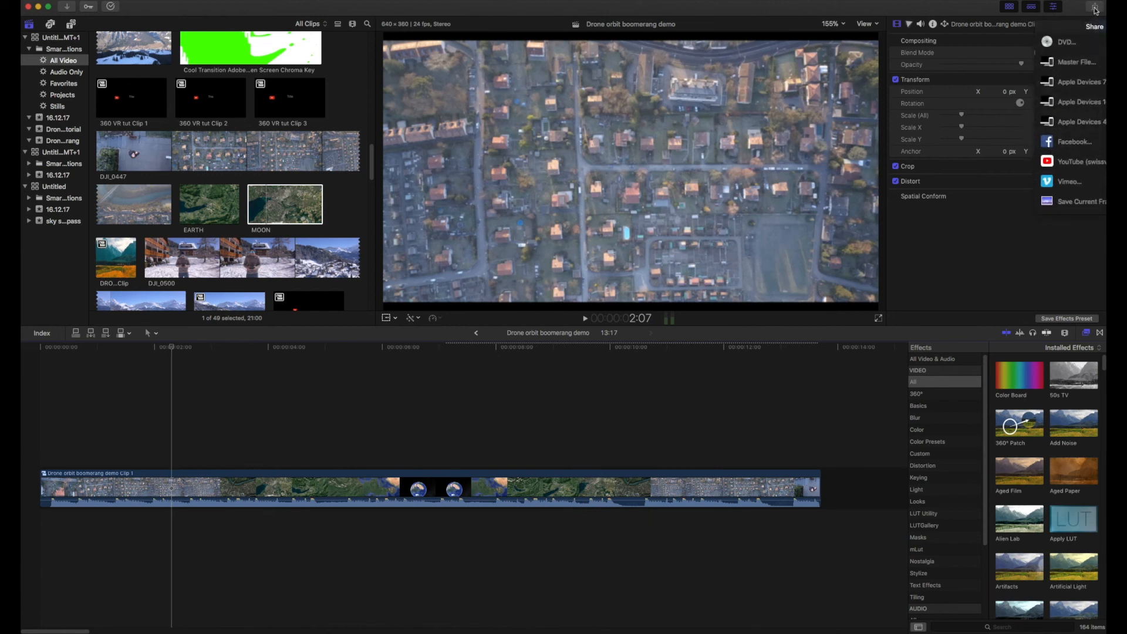
pyautogui.click(1068, 63)
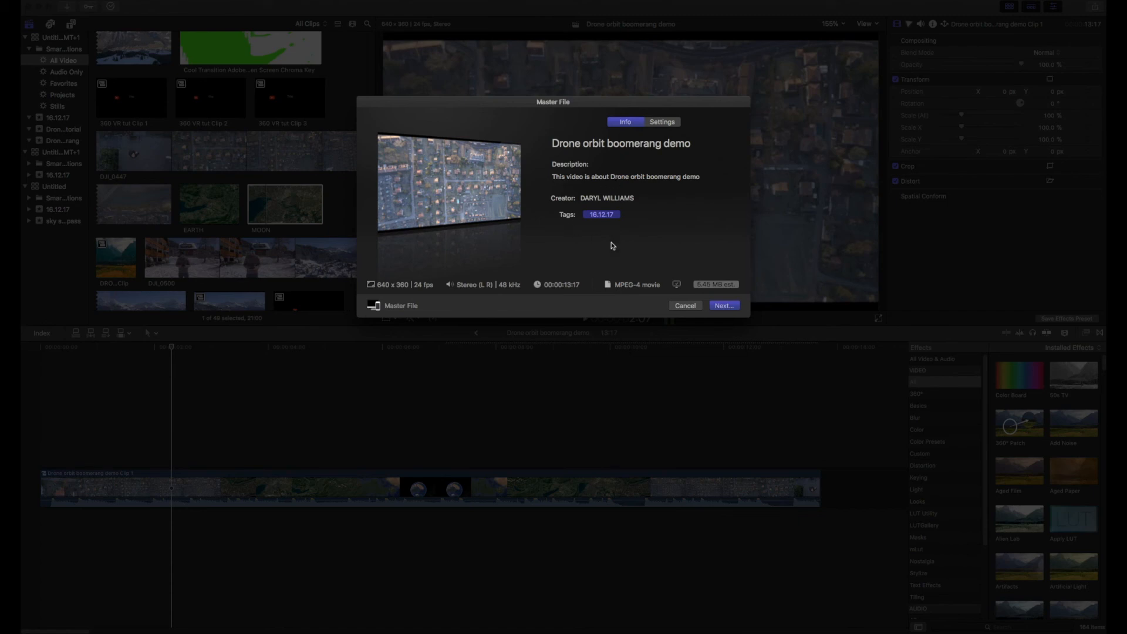
pyautogui.click(664, 122)
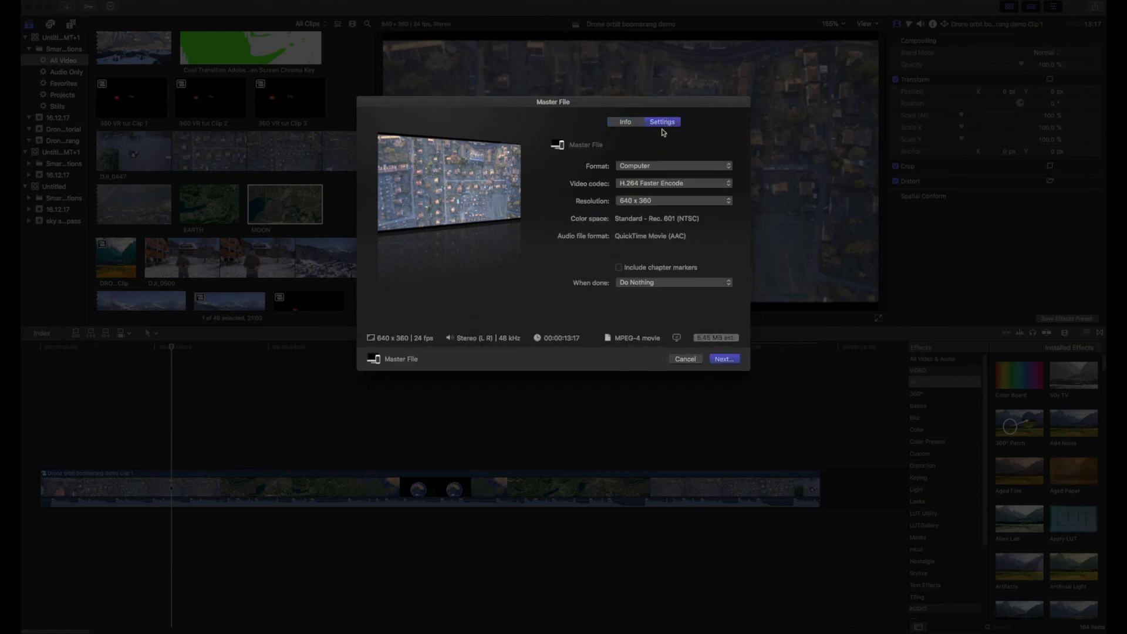
pyautogui.click(642, 183)
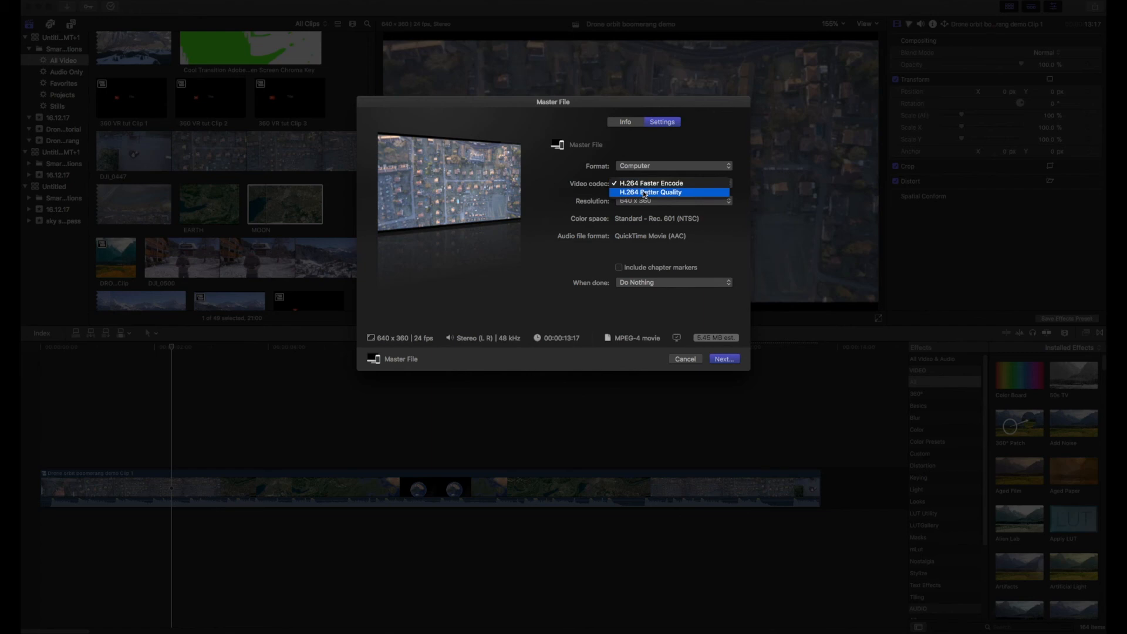
pyautogui.click(648, 192)
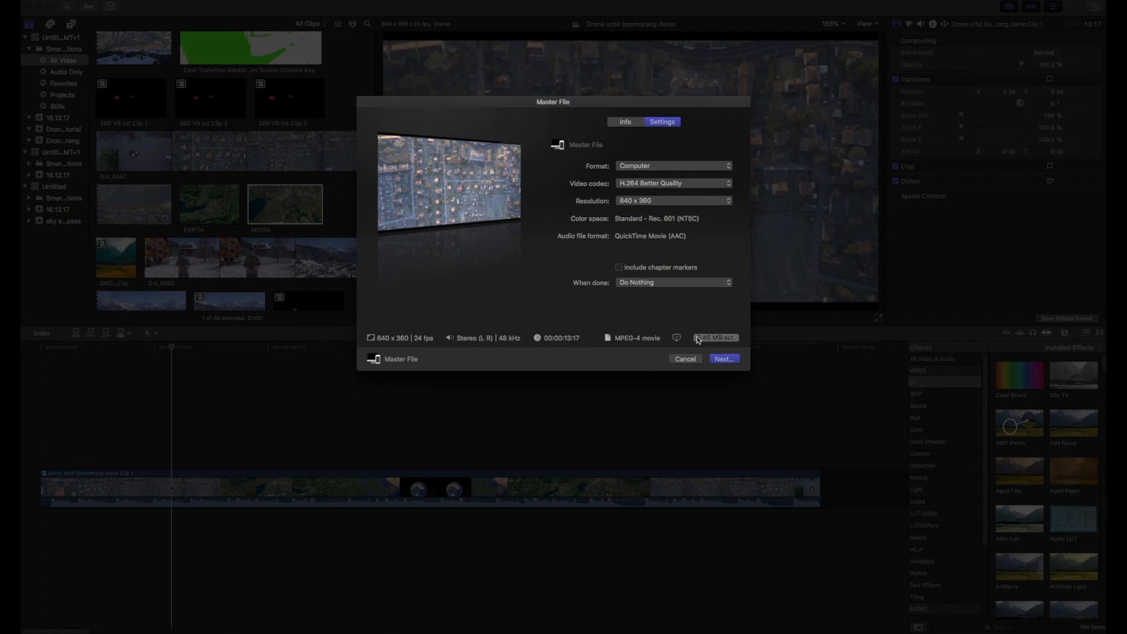
pyautogui.click(720, 360)
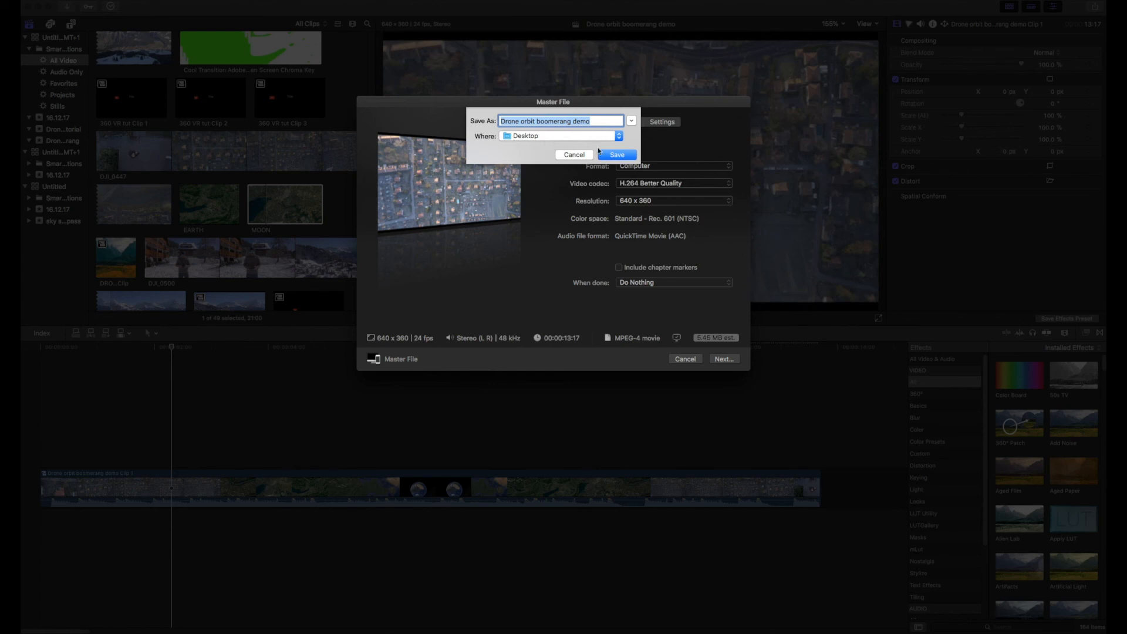
pyautogui.click(618, 155)
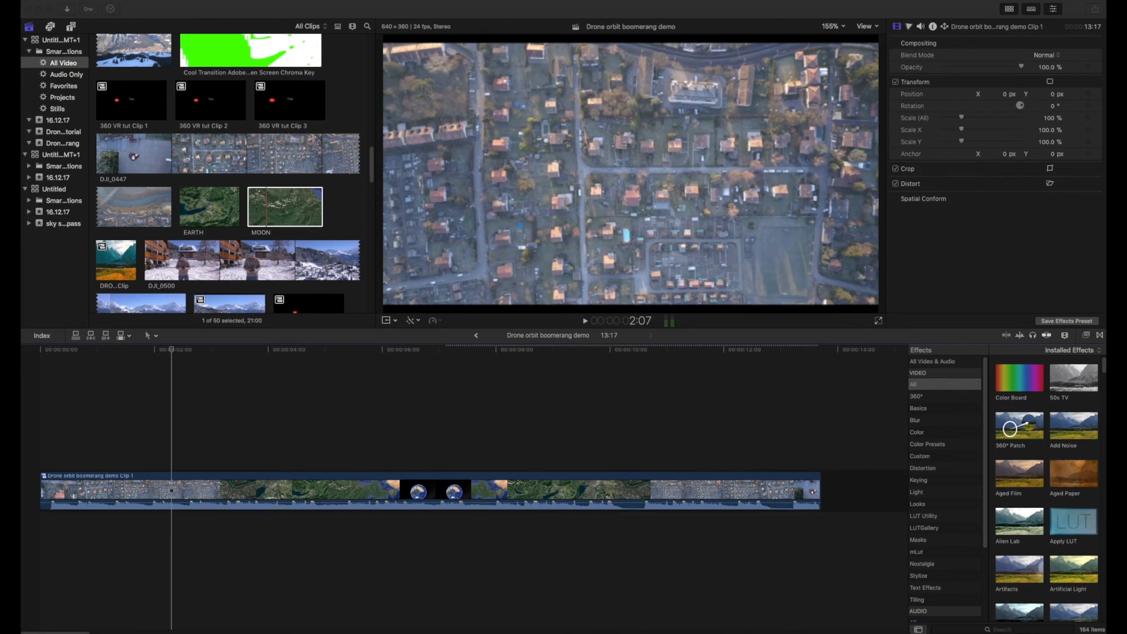
# - Reposition and enlarge the player window showing the exported Drone orbit boomerang demo and play the video
pyautogui.moveTo(170, 72); pyautogui.dragTo(560, 198)
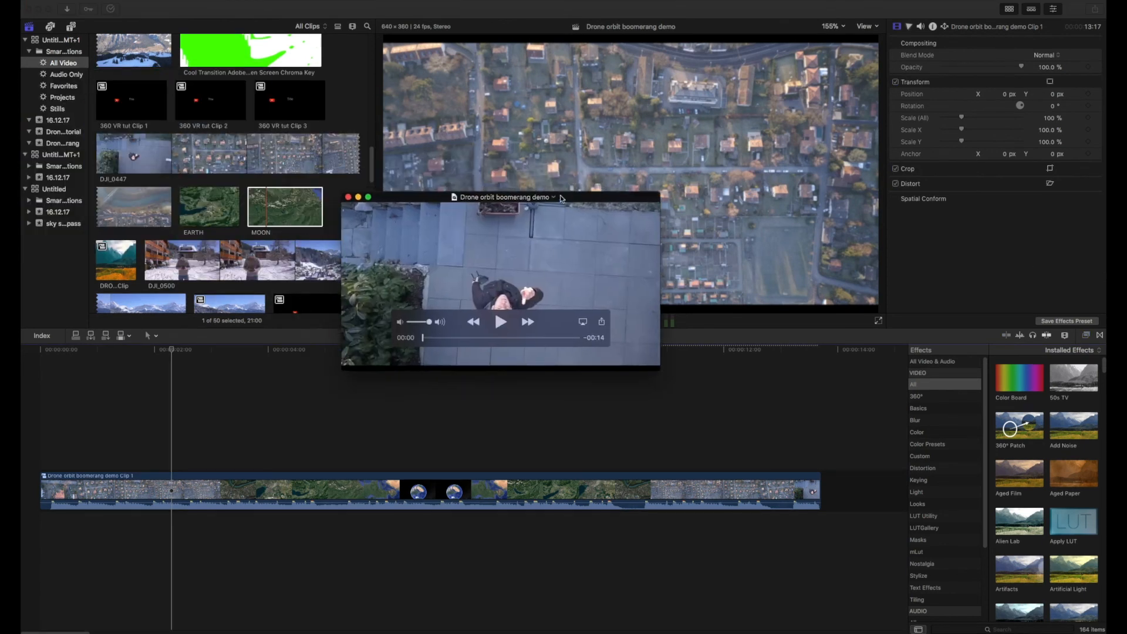
pyautogui.moveTo(659, 366); pyautogui.dragTo(837, 469)
pyautogui.click(588, 404)
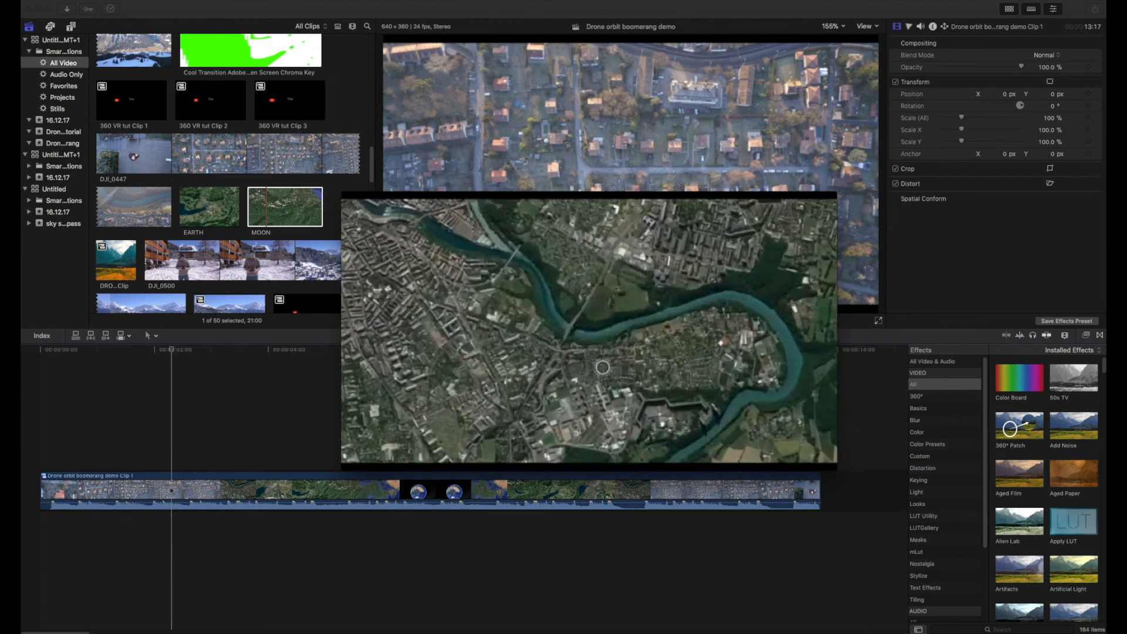
pyautogui.moveTo(680, 423)
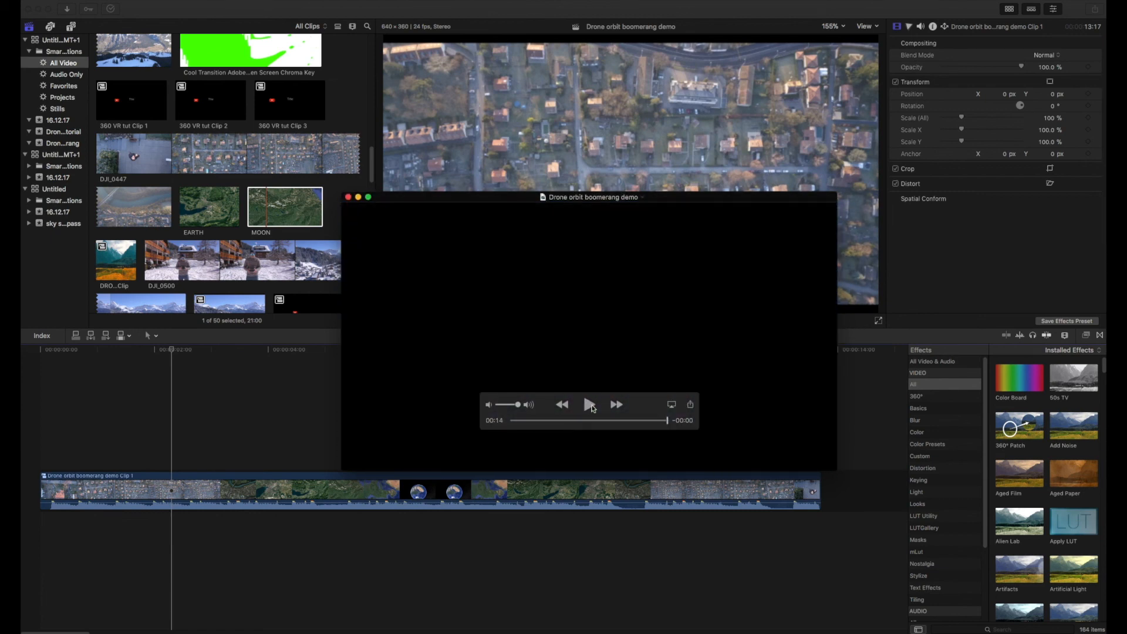
pyautogui.click(589, 405)
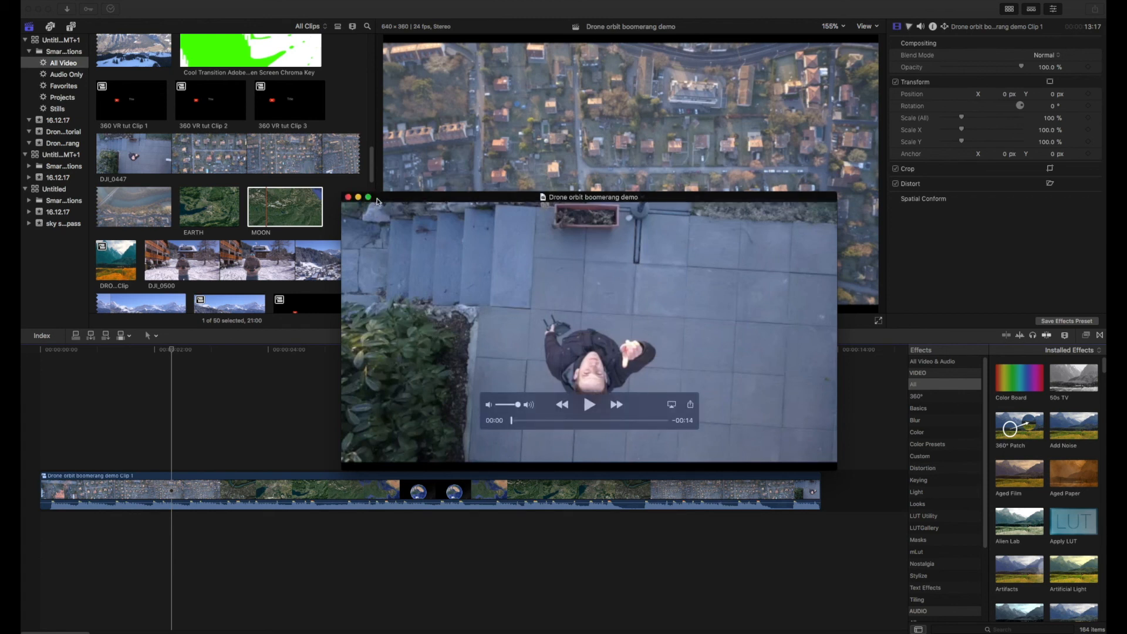
pyautogui.moveTo(398, 198); pyautogui.dragTo(392, 189)
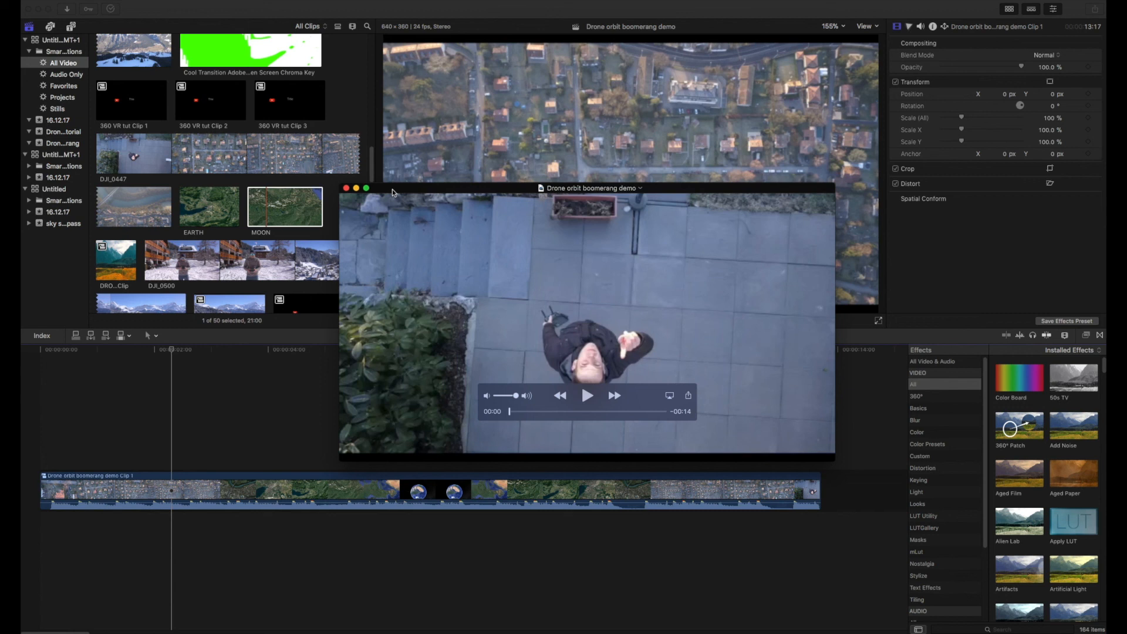